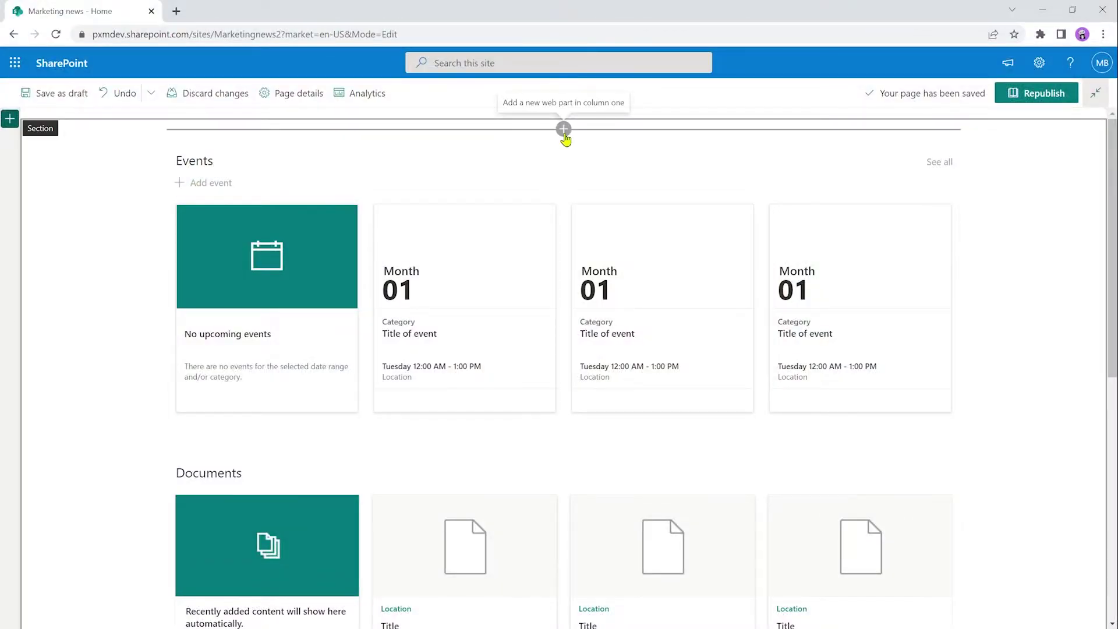
Insert a News web part above the Events section by searching 'news' in the toolbox
click(564, 129)
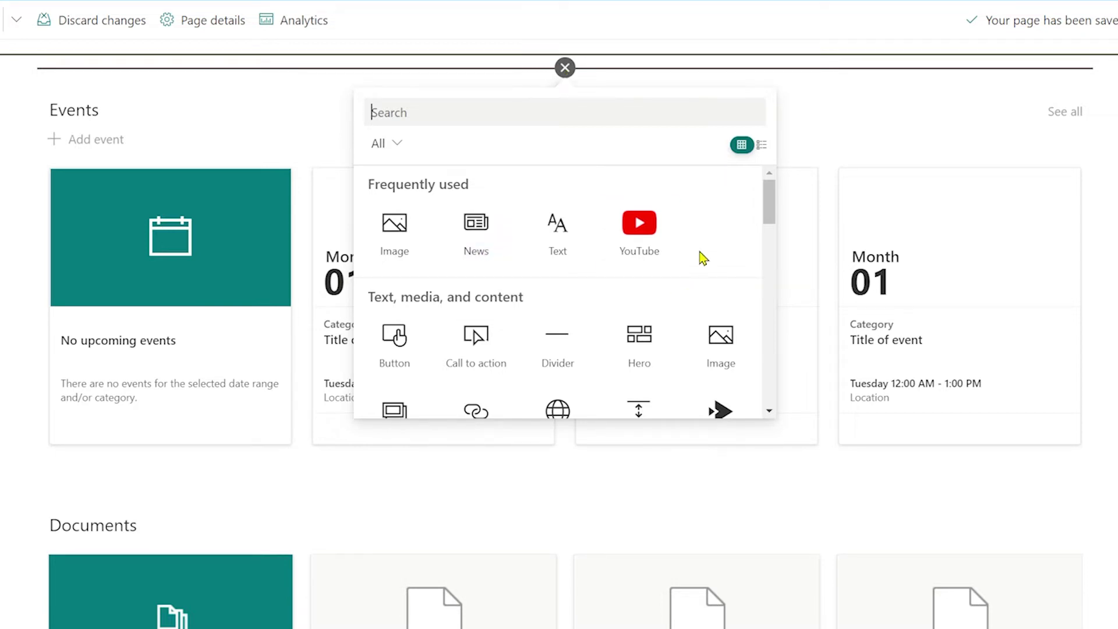
scroll(700, 252, down, 1)
scroll(700, 253, down, 2)
scroll(701, 258, down, 4)
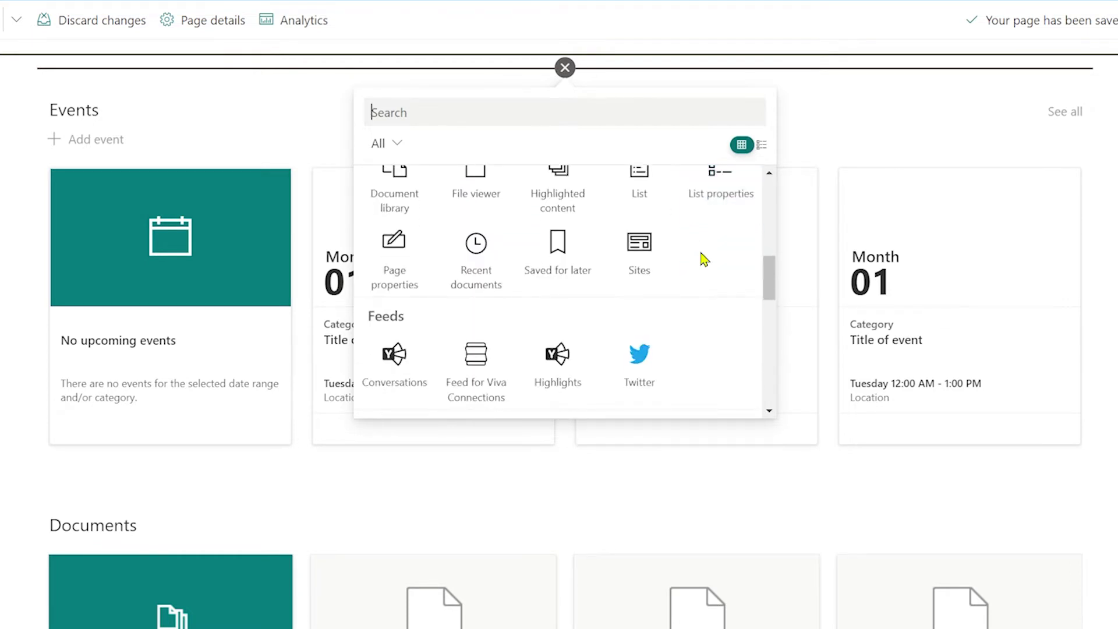
click(438, 110)
text(news)
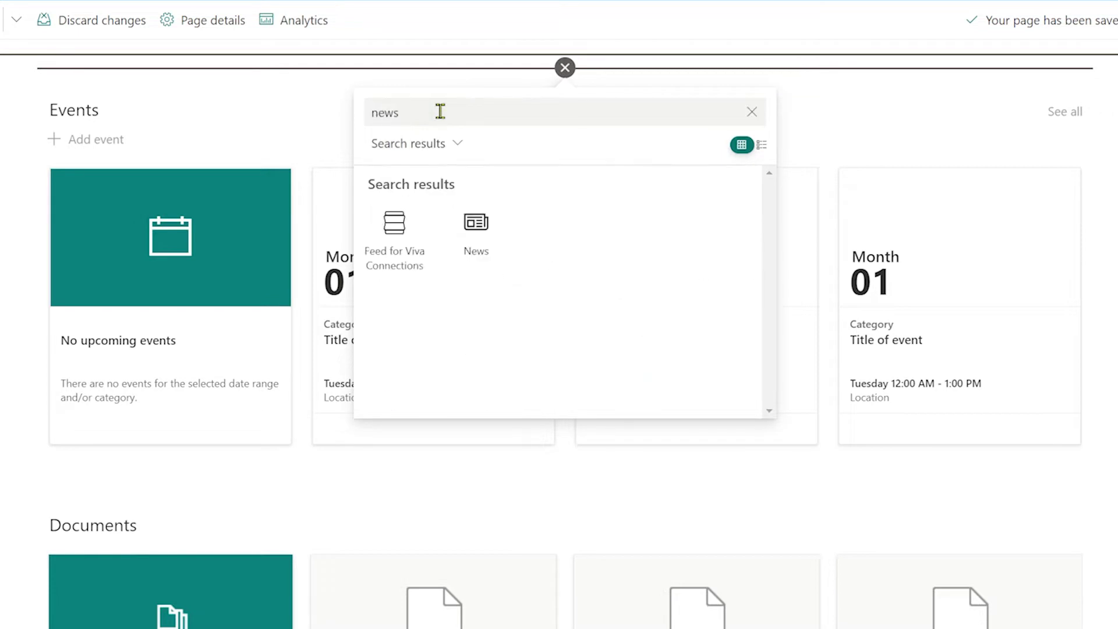
click(488, 247)
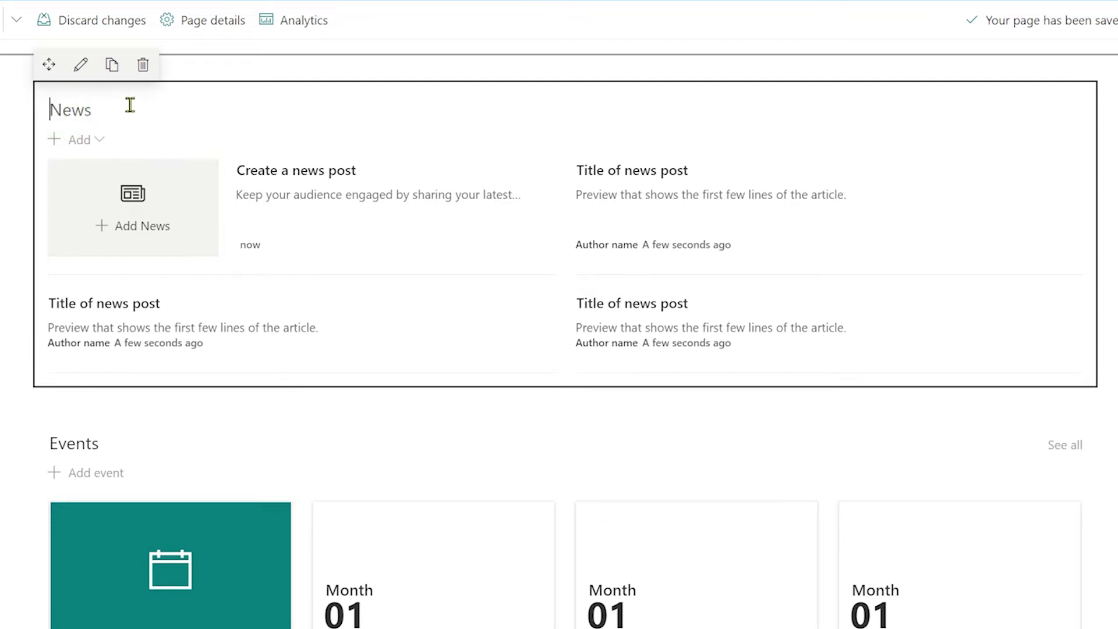
Retitle the News web part heading 'Marketing updates' and select the web part
text(Marketing)
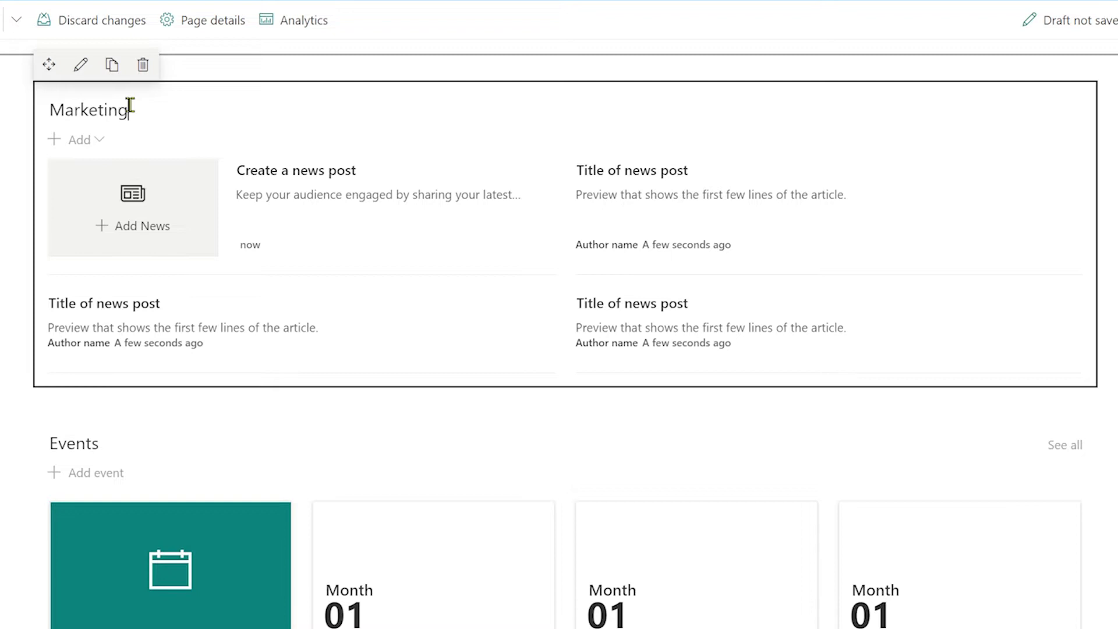
text( updates)
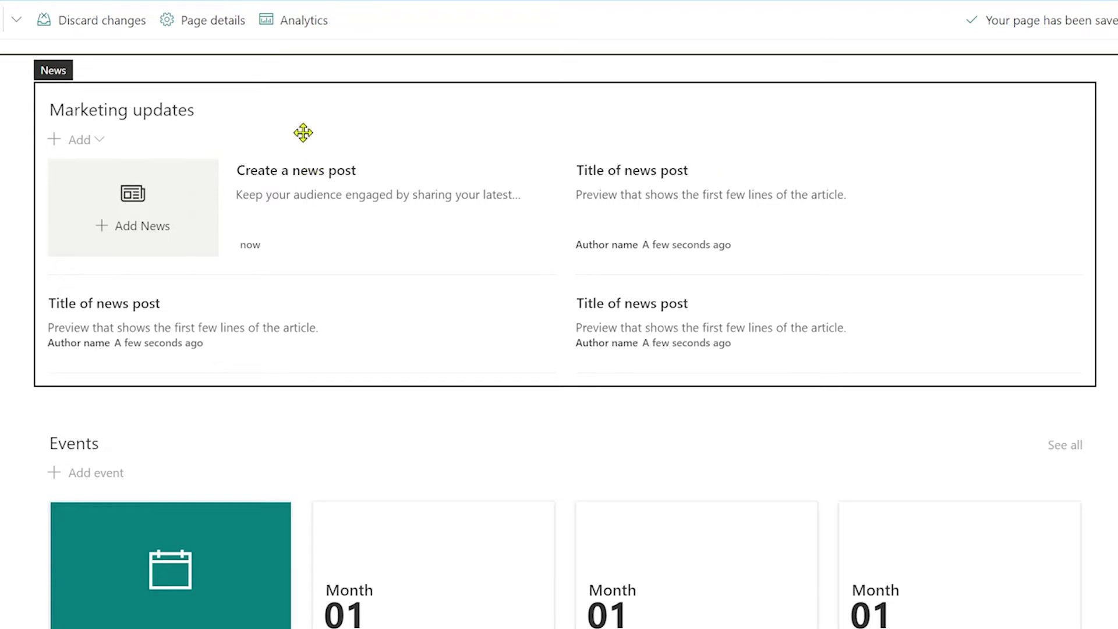
click(276, 117)
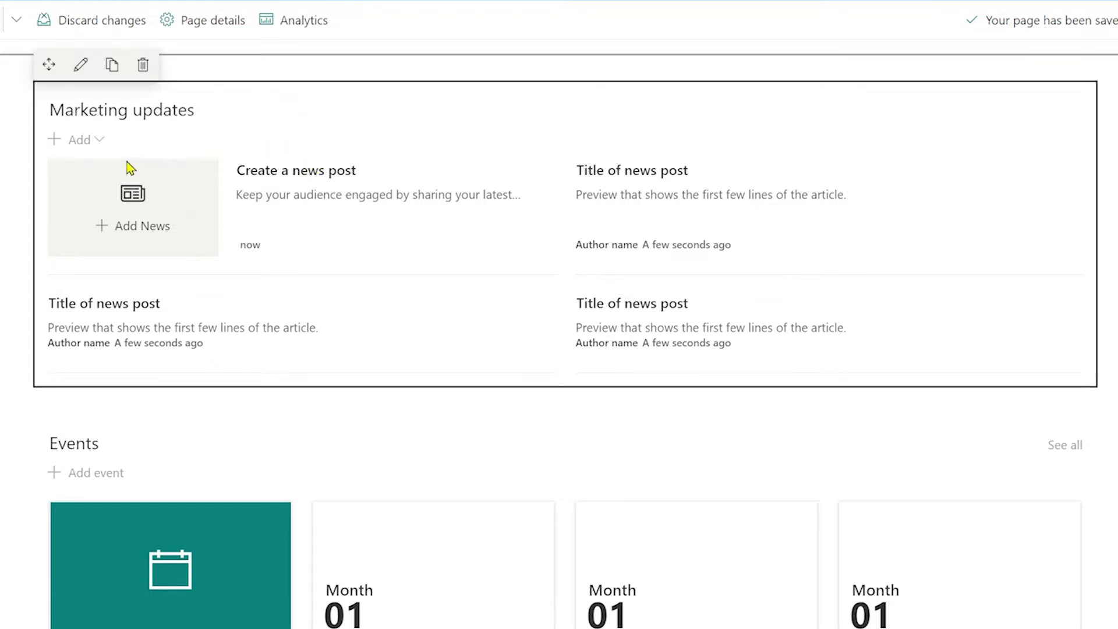
Open the Marketing updates web part's News settings pane
click(80, 65)
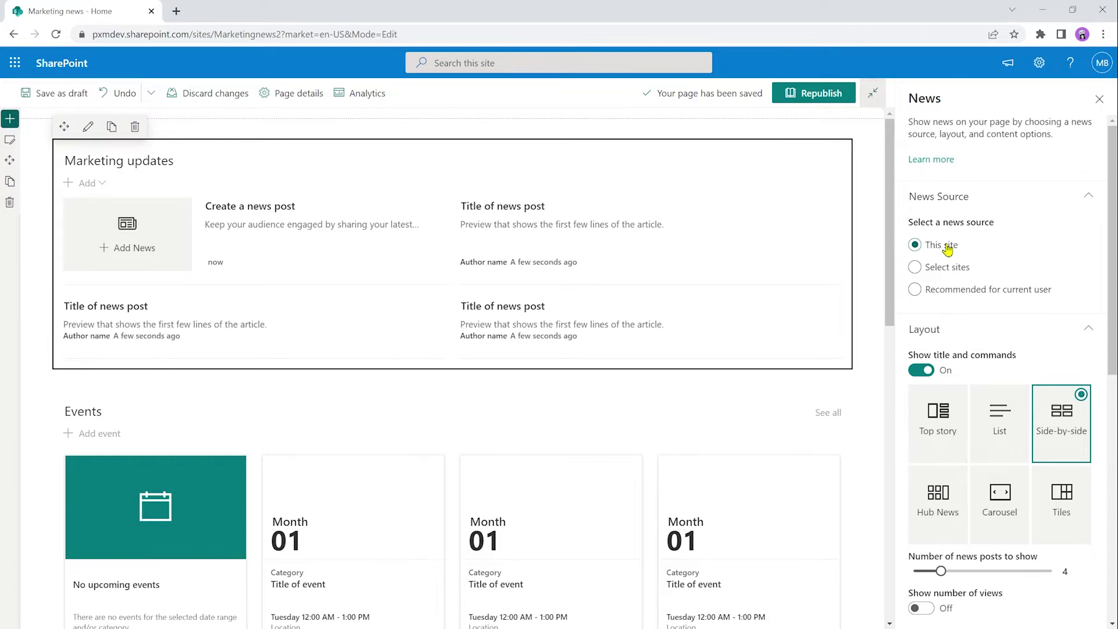
Set News source to Select sites with Global sales and Communication and Marketing (2 sites selected)
click(954, 274)
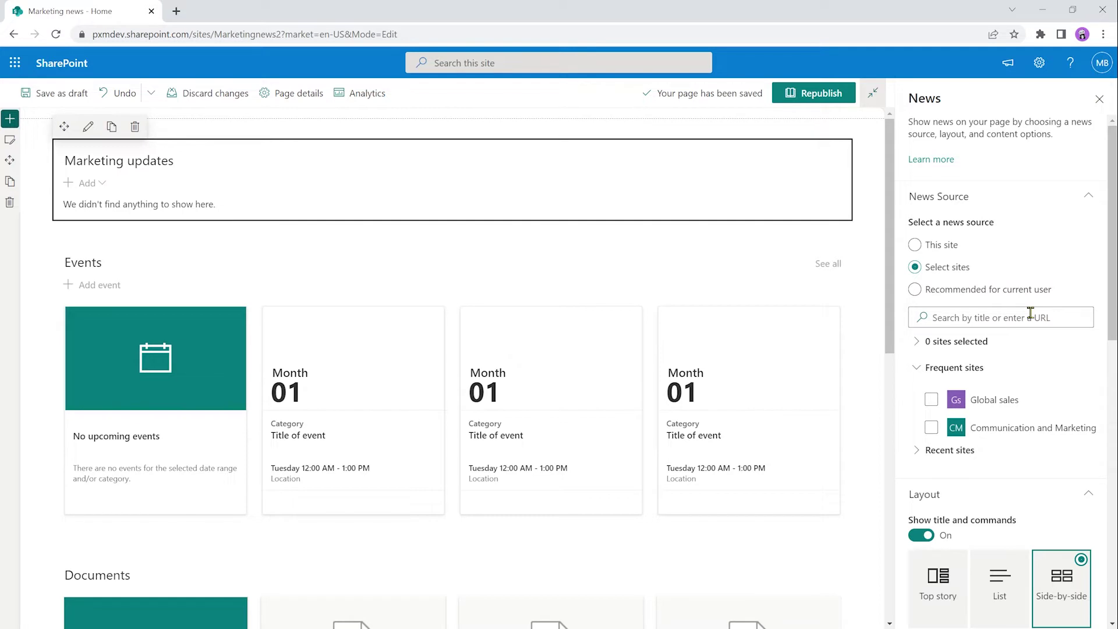
click(953, 434)
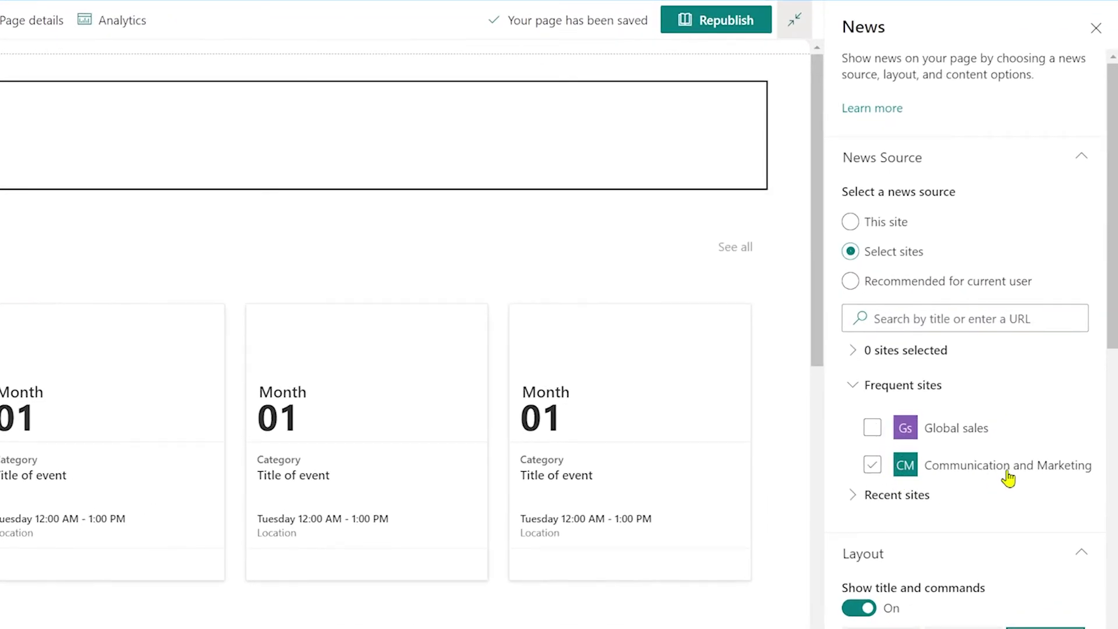
click(927, 467)
click(931, 432)
click(872, 427)
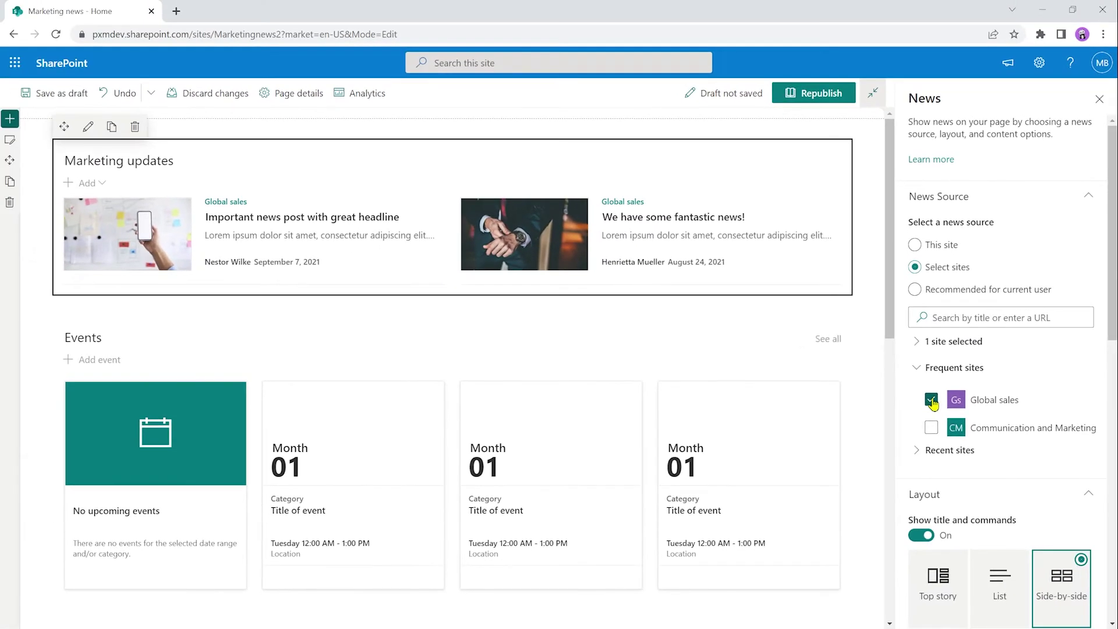
click(969, 344)
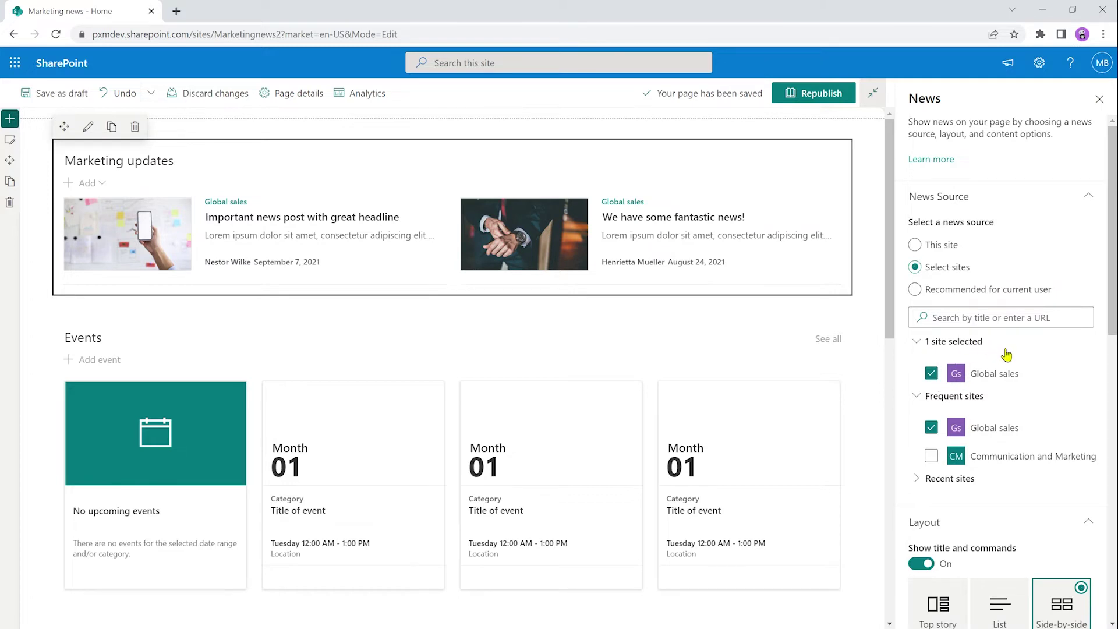
click(931, 456)
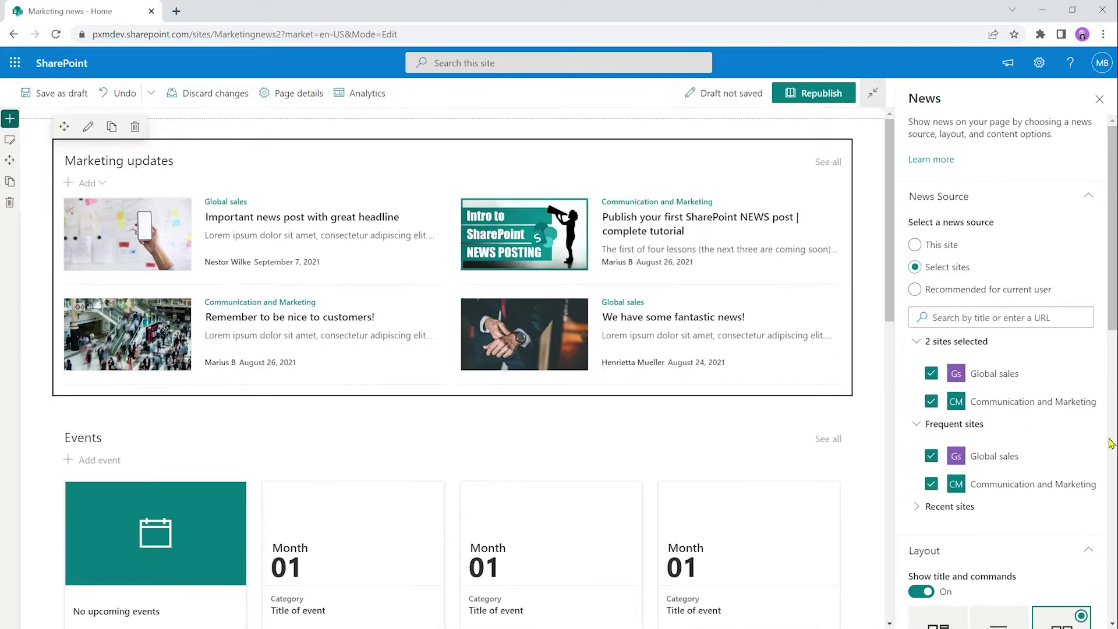
click(931, 402)
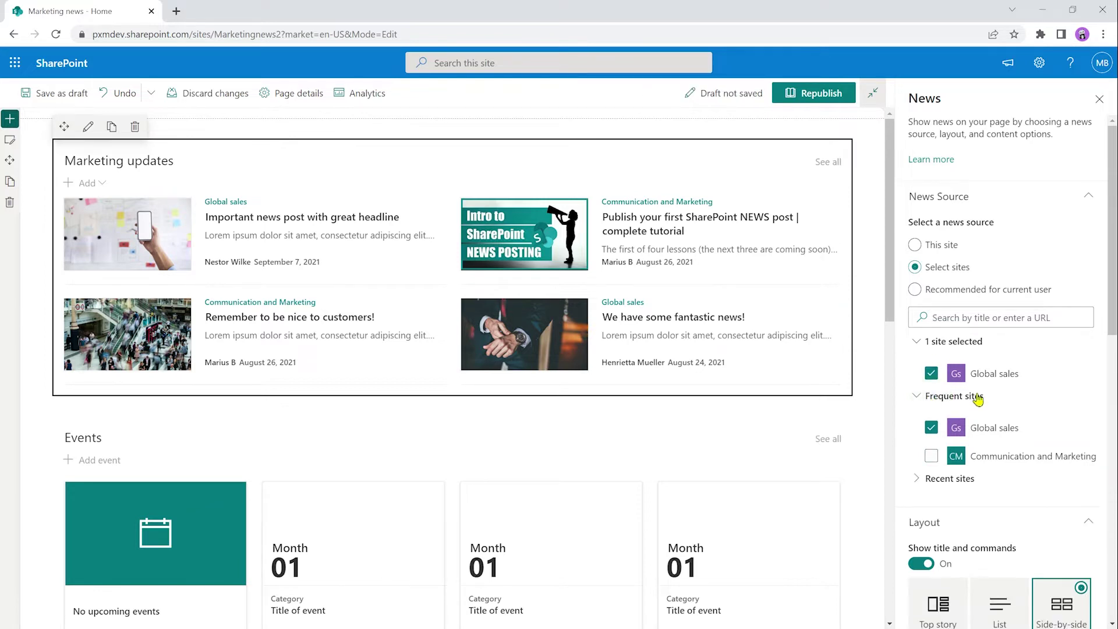
click(931, 456)
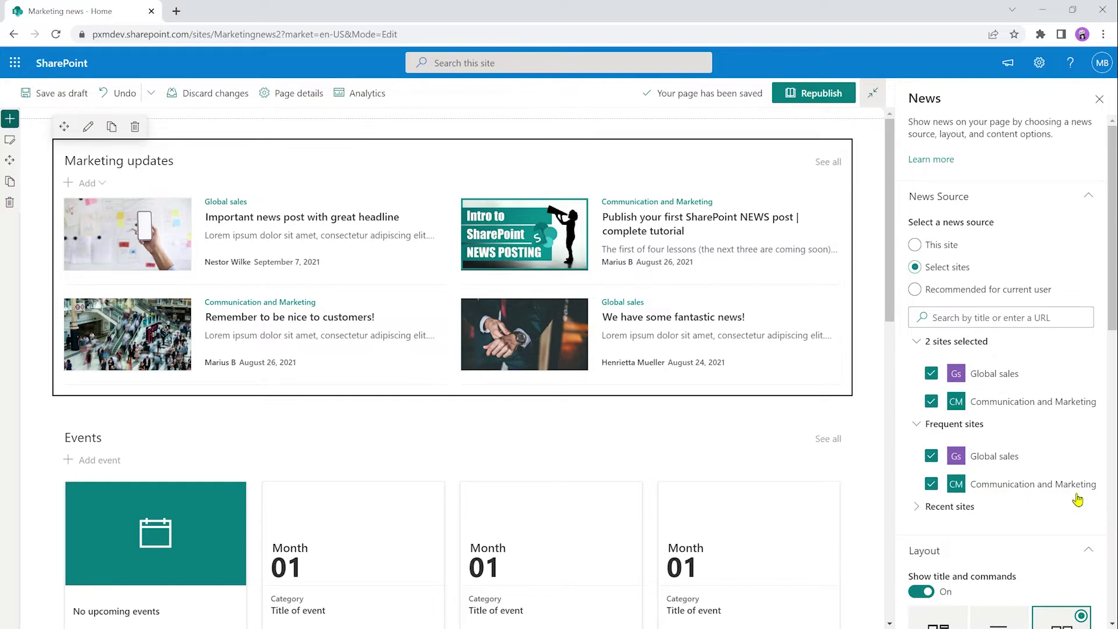
click(945, 510)
scroll(967, 495, down, 3)
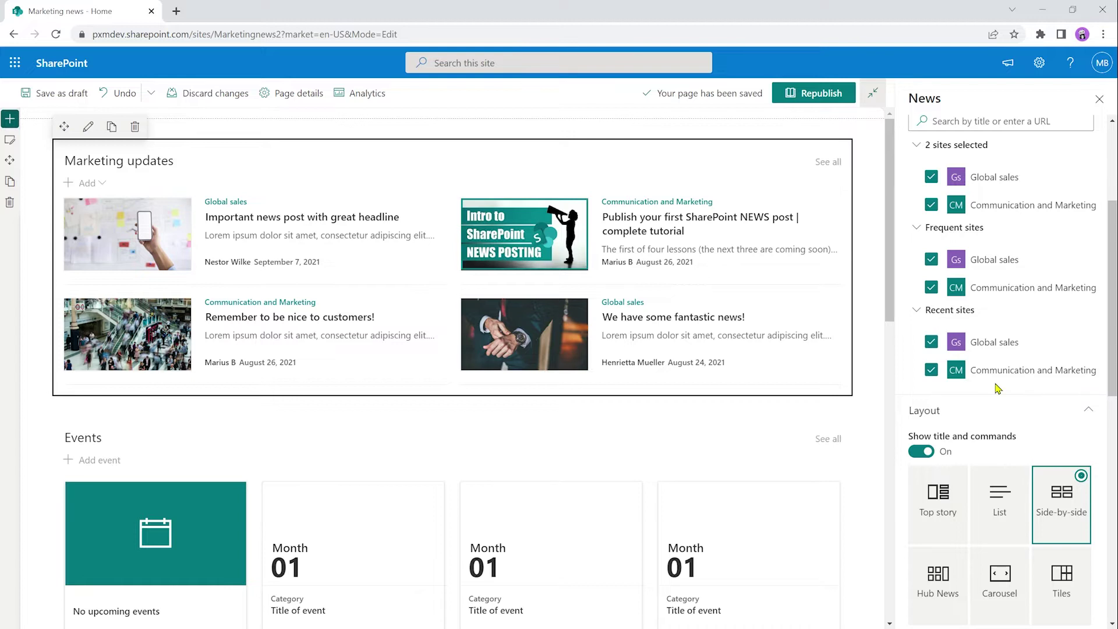
scroll(998, 386, up, 1)
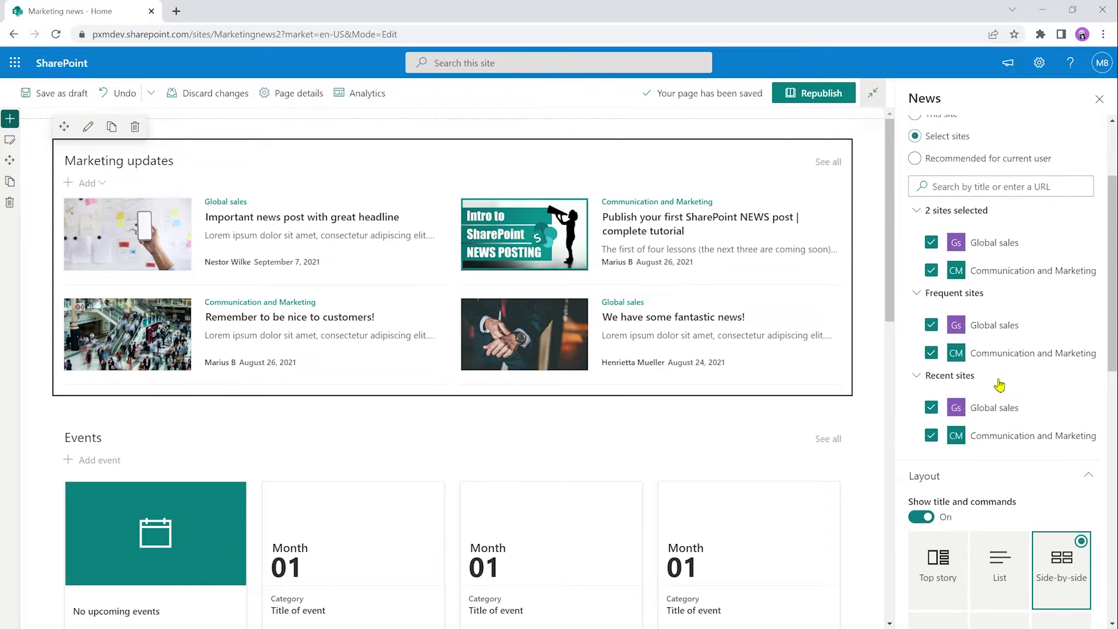
click(982, 186)
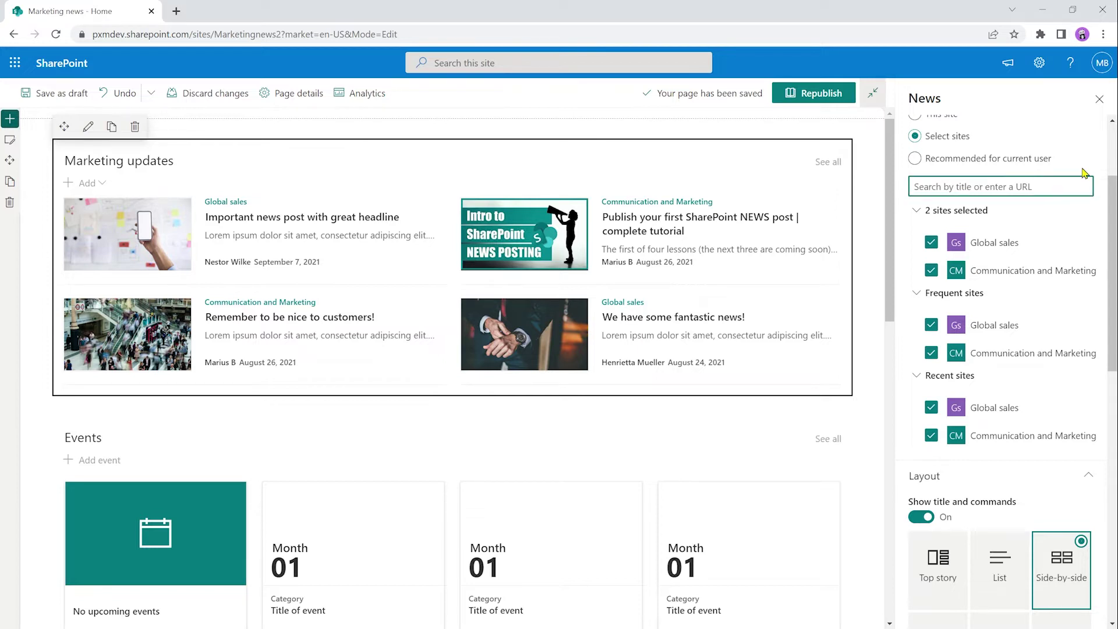
text(global)
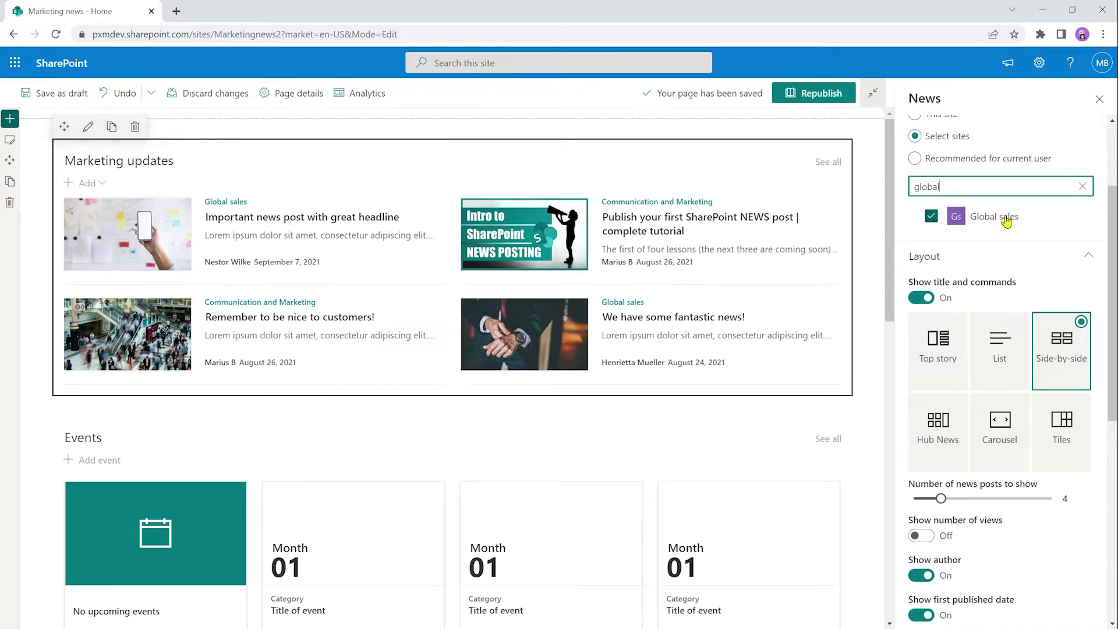
scroll(935, 243, up, 3)
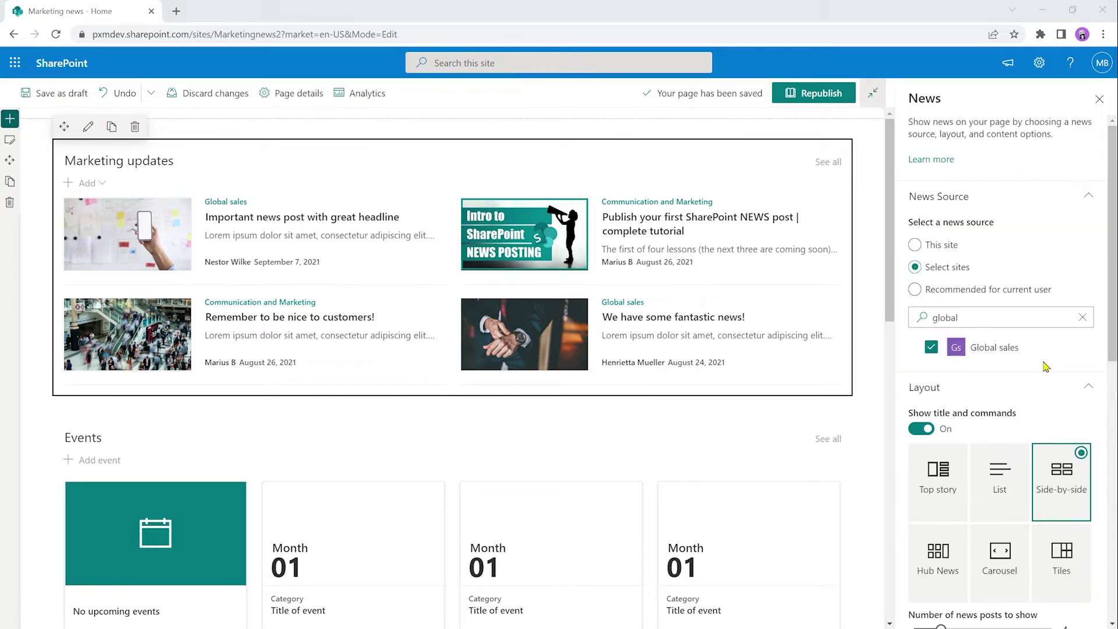
click(1080, 317)
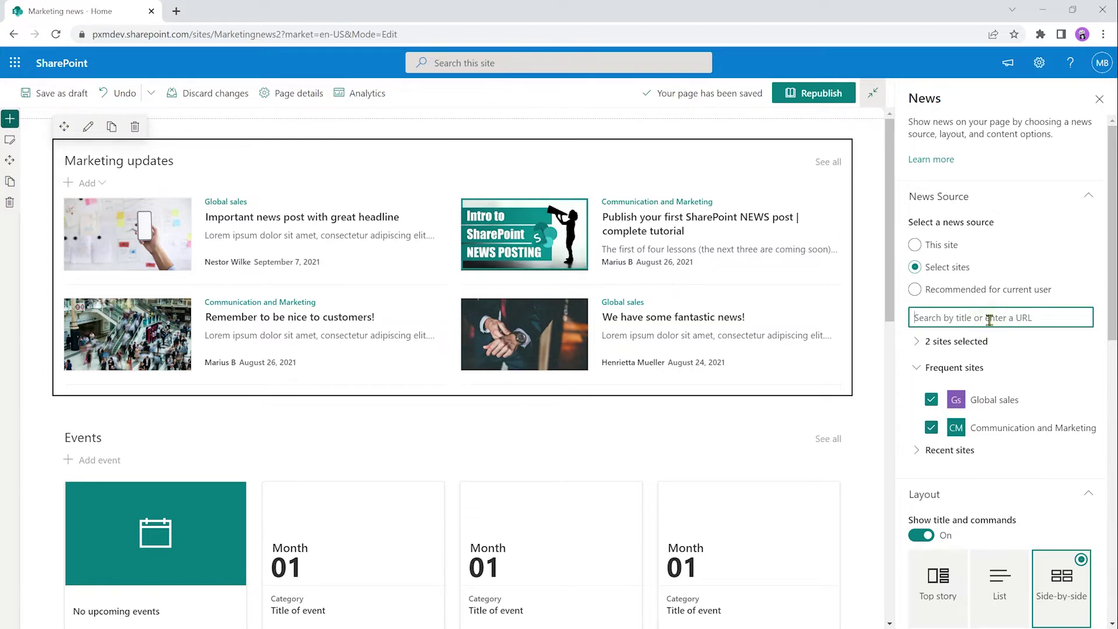
text(marketing)
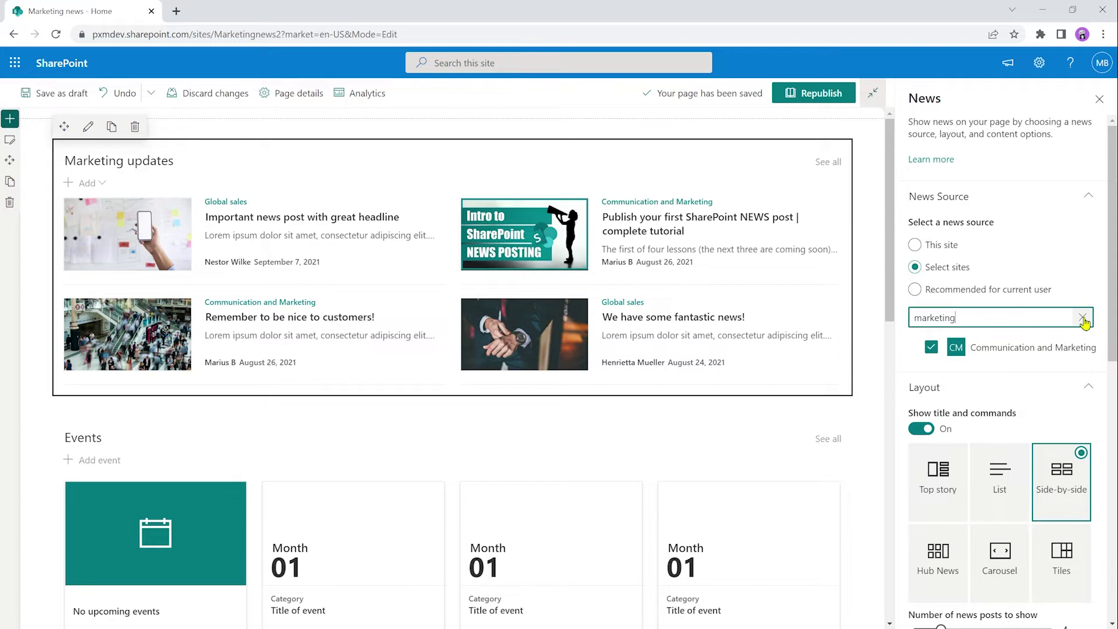
click(1084, 321)
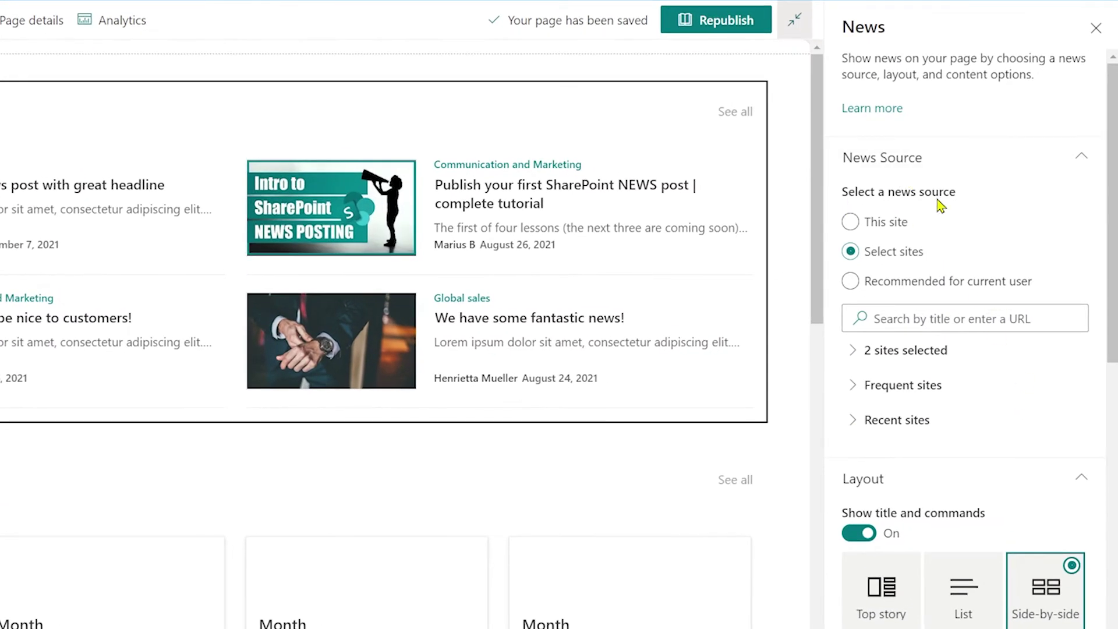
click(910, 290)
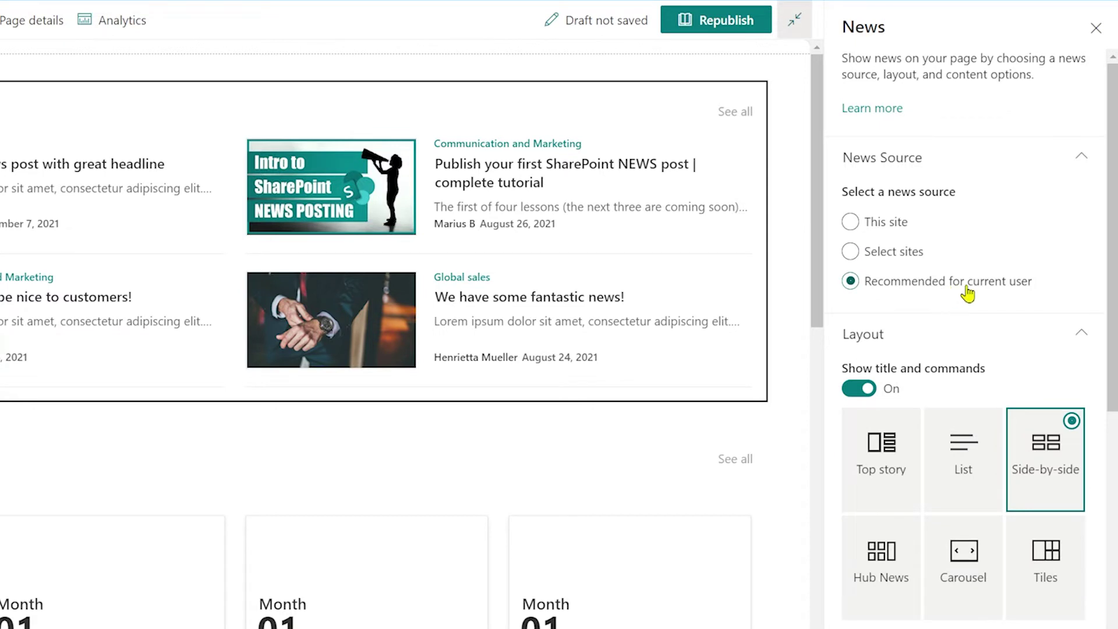
click(903, 257)
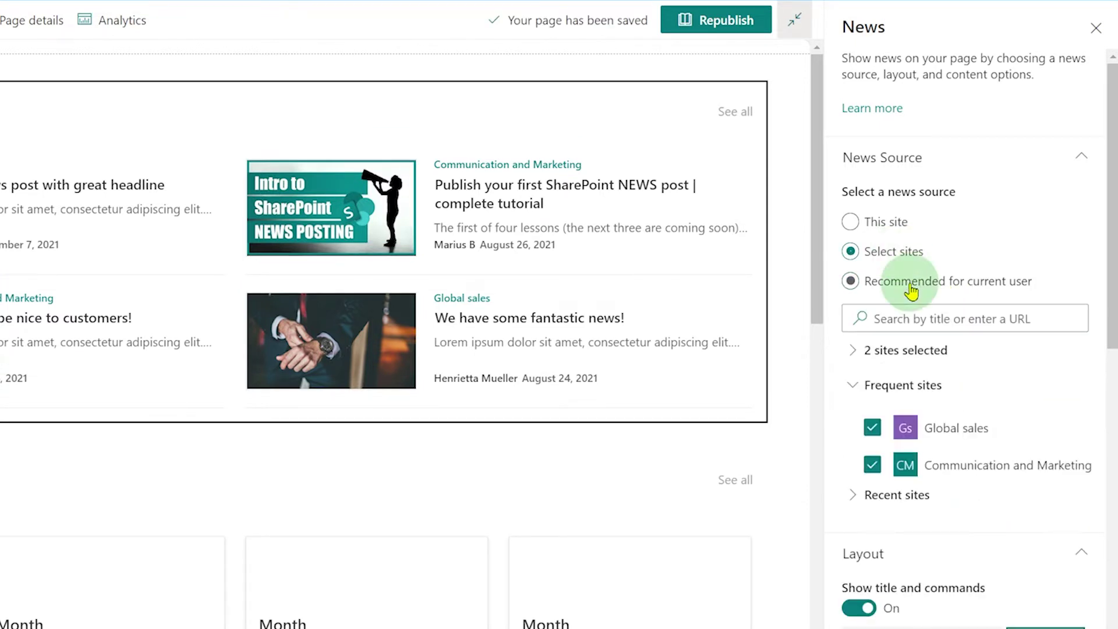
click(911, 289)
click(903, 257)
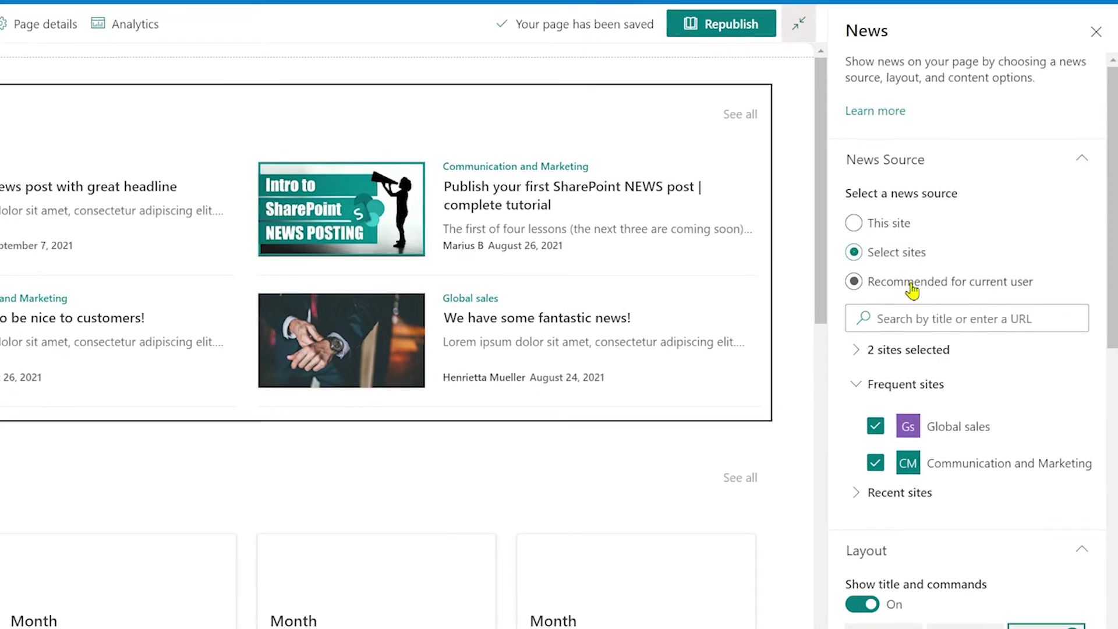
click(909, 282)
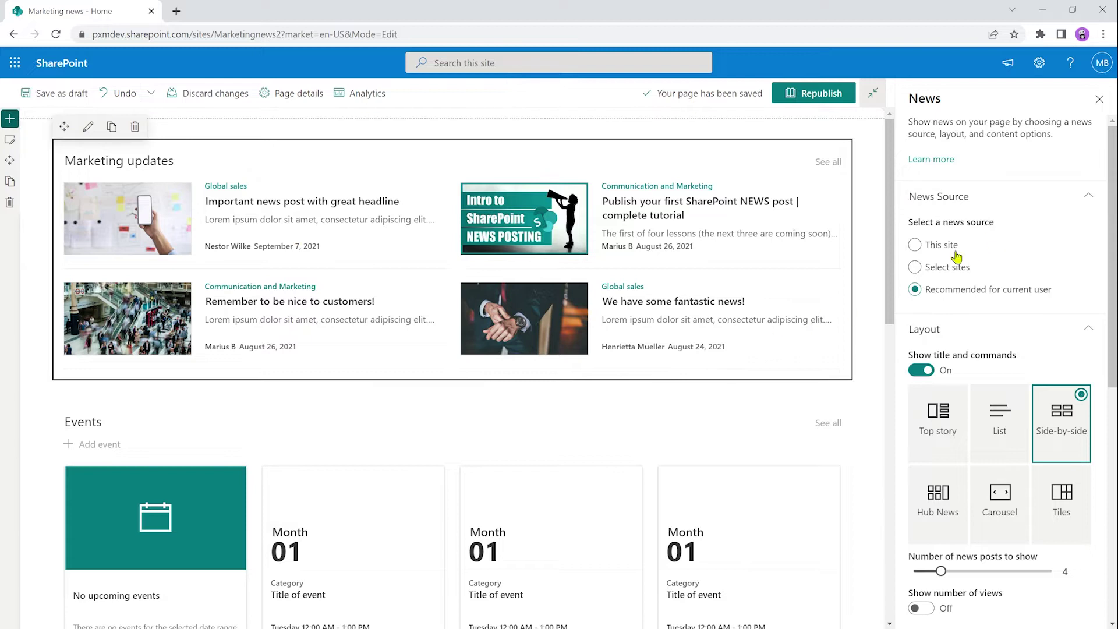
click(929, 267)
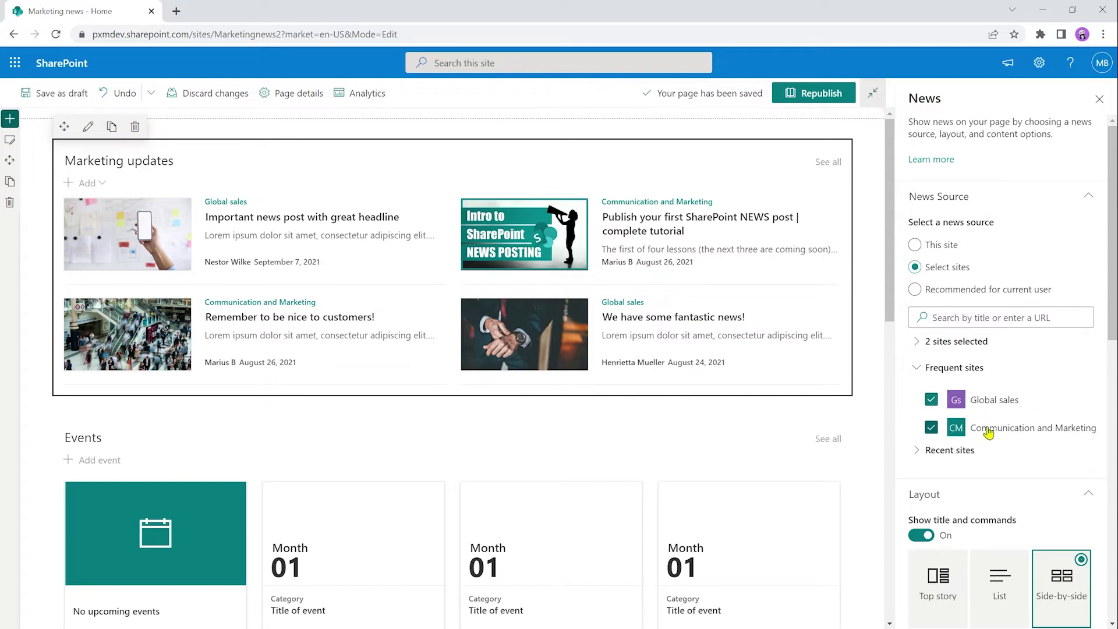
scroll(1031, 434, down, 2)
scroll(955, 386, up, 1)
scroll(999, 198, up, 1)
Raise the number of news posts to show to 12
click(998, 198)
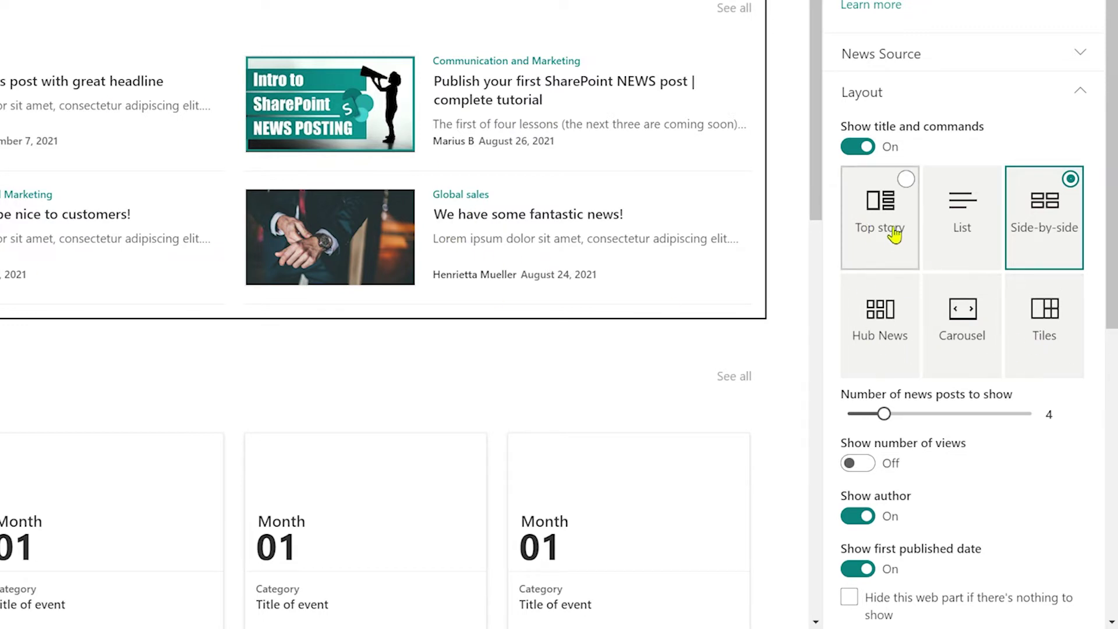
scroll(889, 467, down, 3)
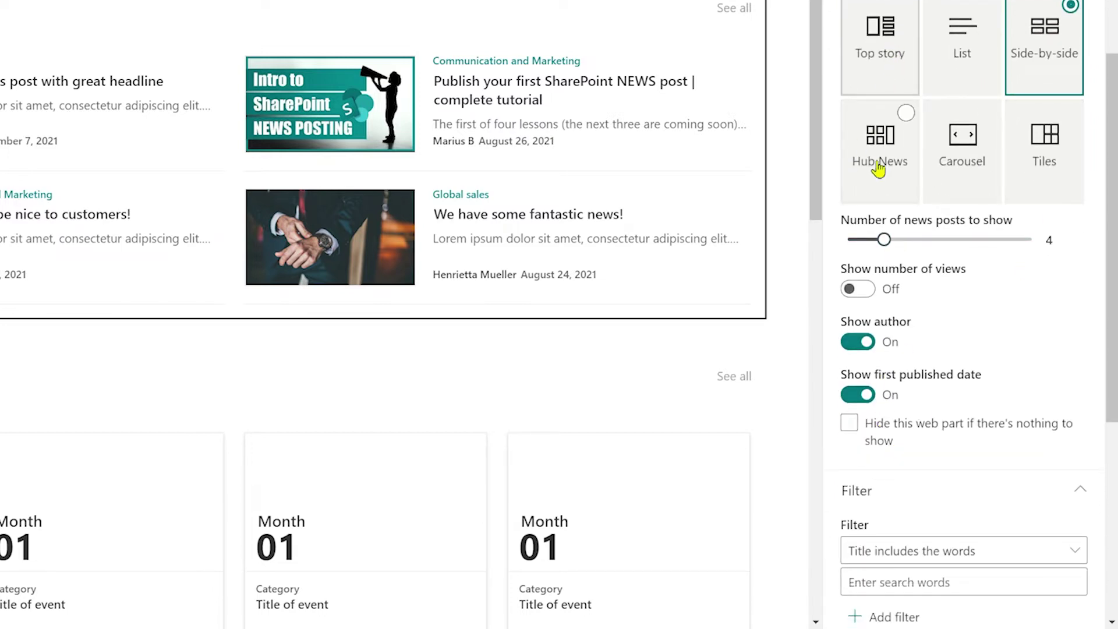
scroll(850, 156, up, 3)
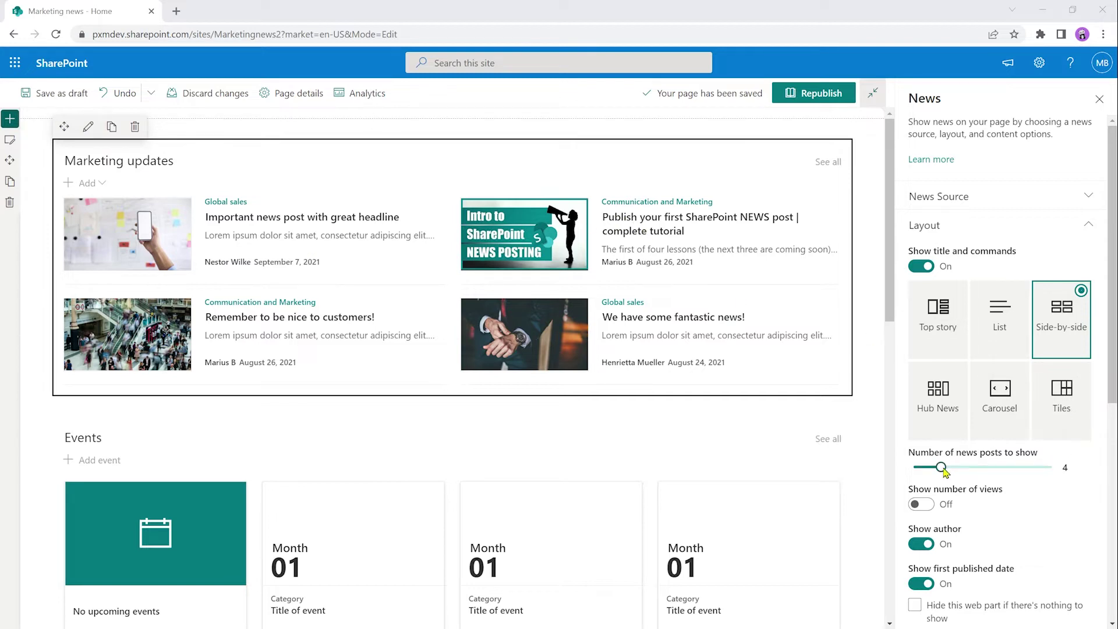
drag(941, 467, 1066, 467)
Review the 12 posts on the page, then reduce the post count to 6
scroll(622, 441, down, 5)
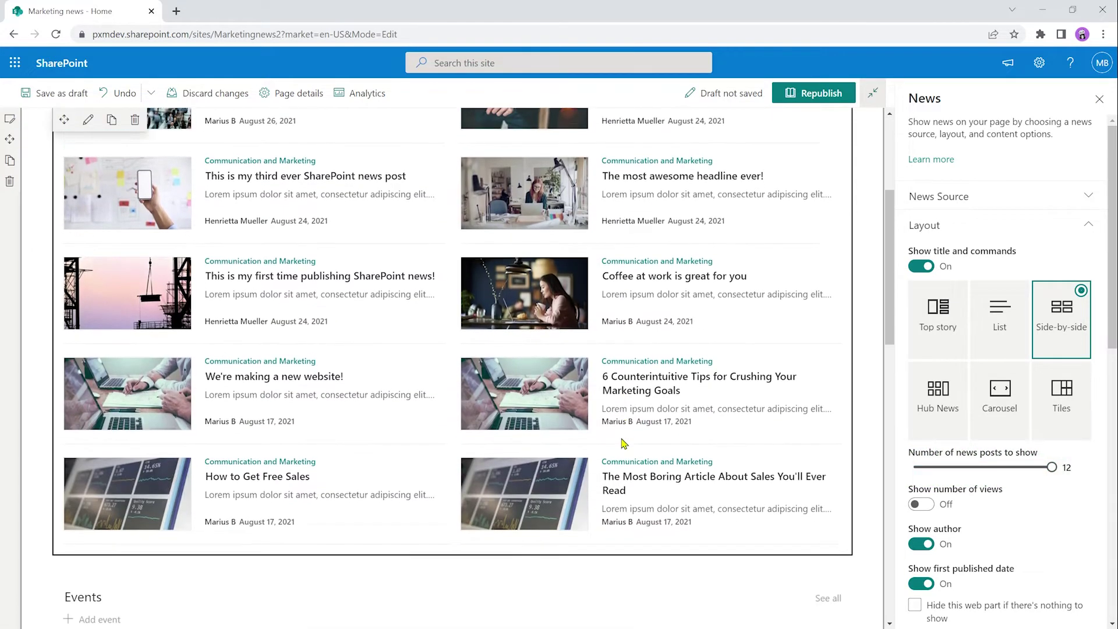
scroll(624, 444, up, 3)
scroll(624, 443, up, 2)
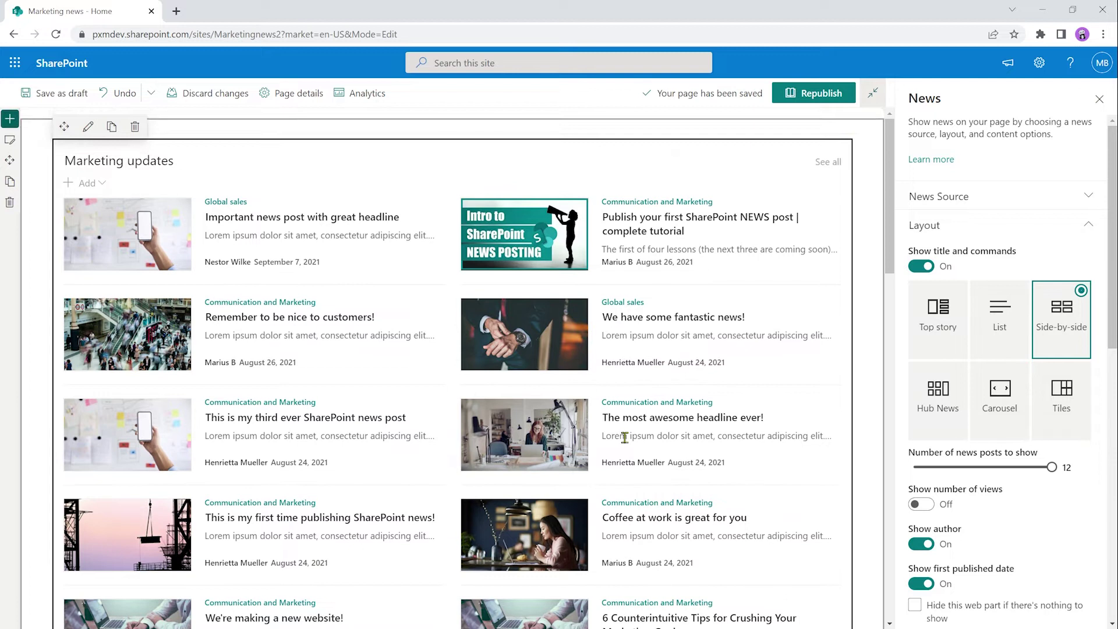
scroll(626, 440, down, 4)
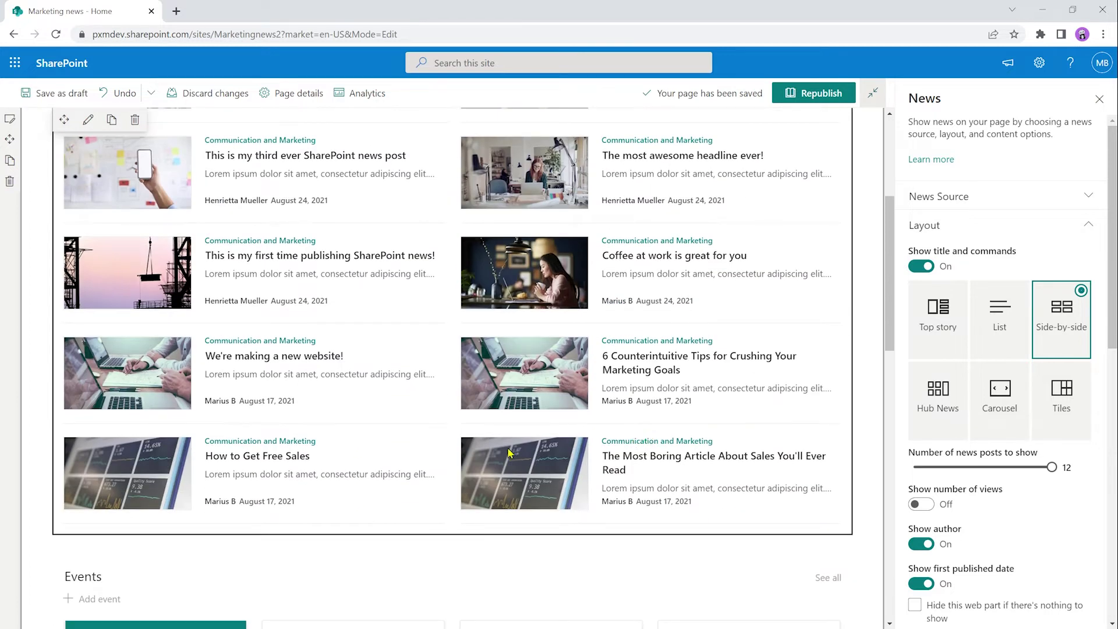
scroll(604, 482, up, 5)
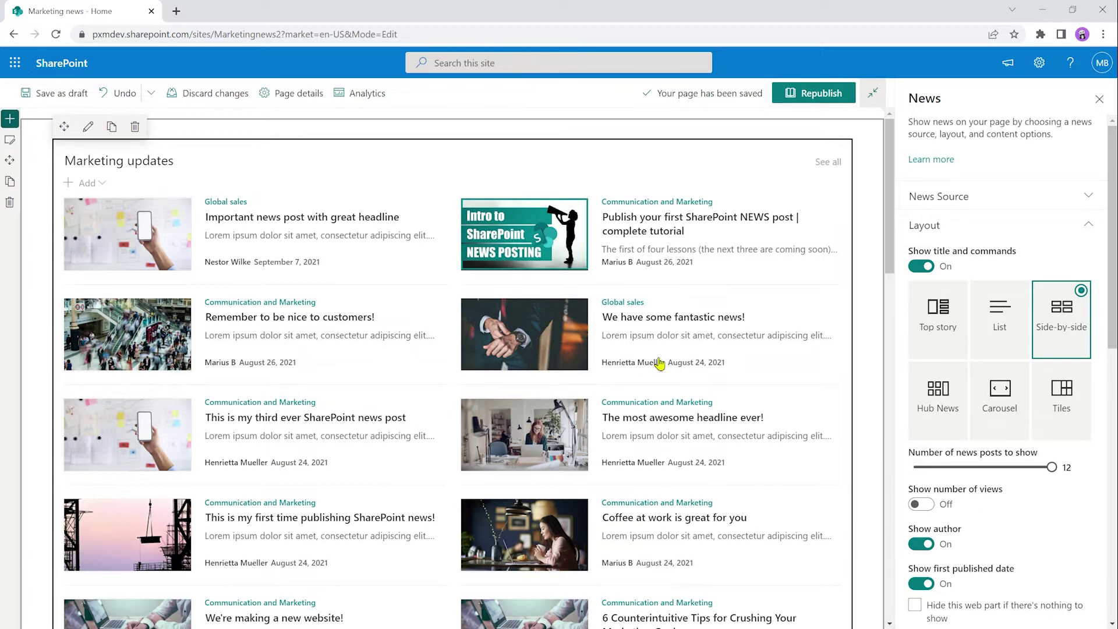
scroll(428, 376, down, 1)
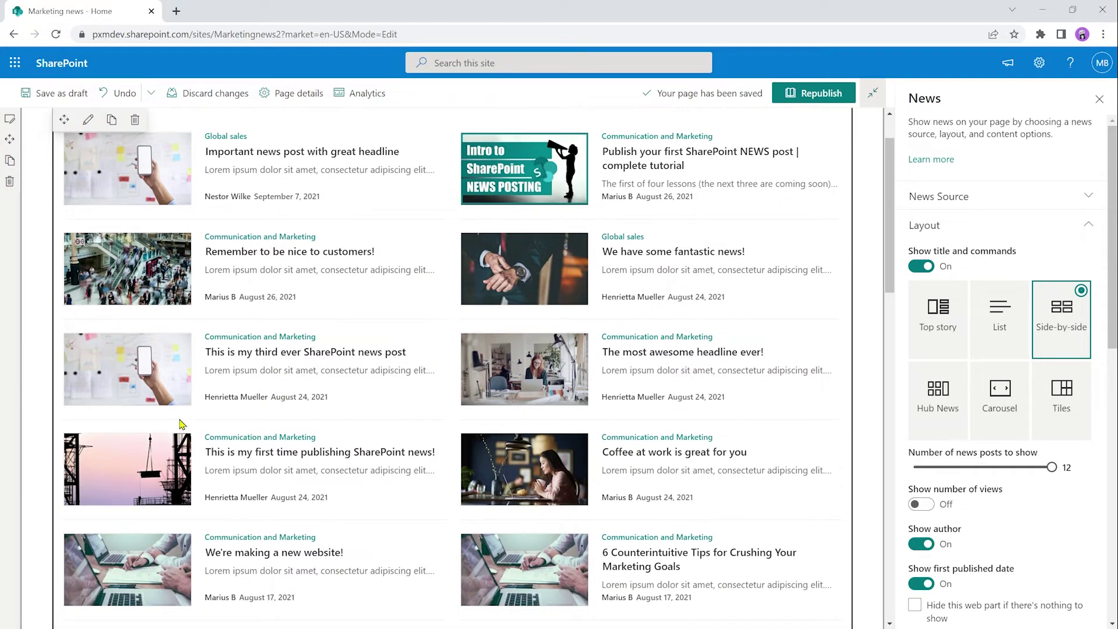
scroll(716, 349, up, 1)
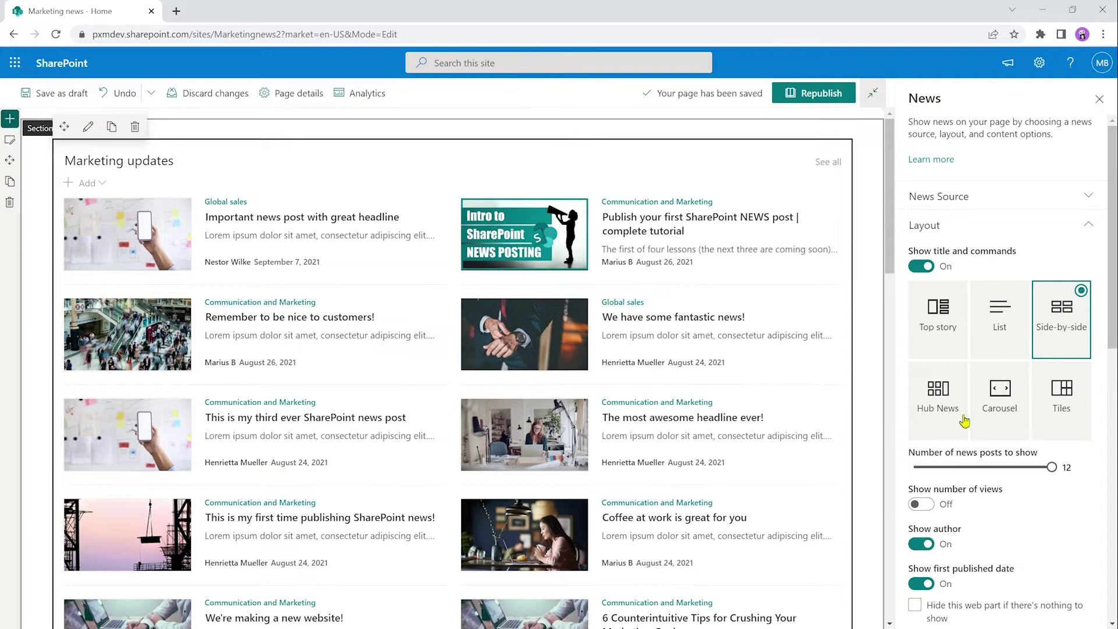
drag(1052, 467, 983, 472)
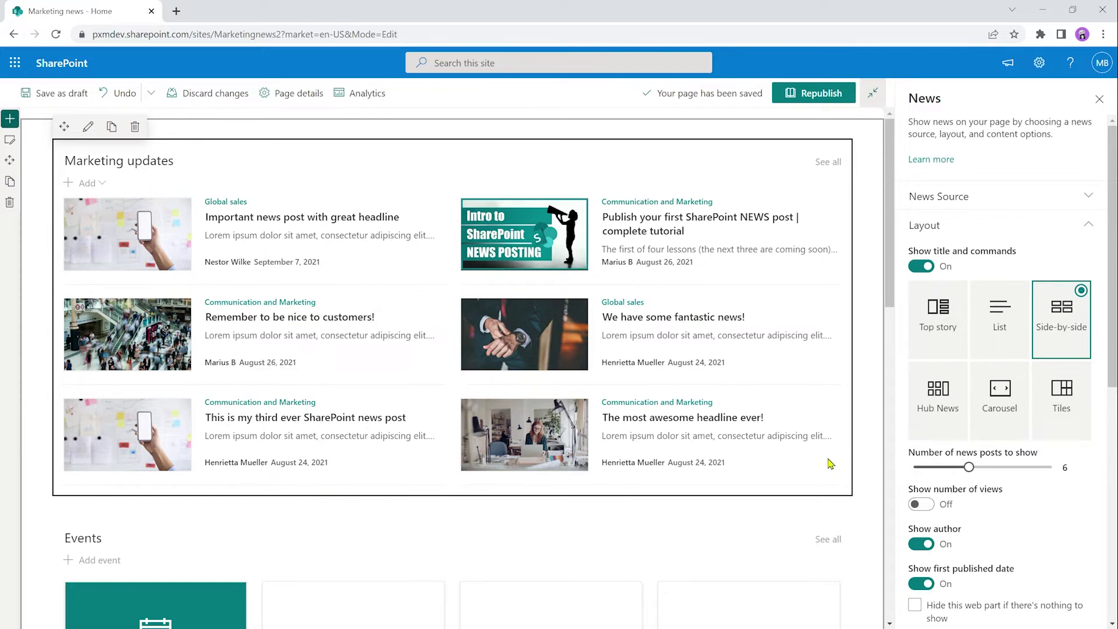
scroll(1066, 537, down, 1)
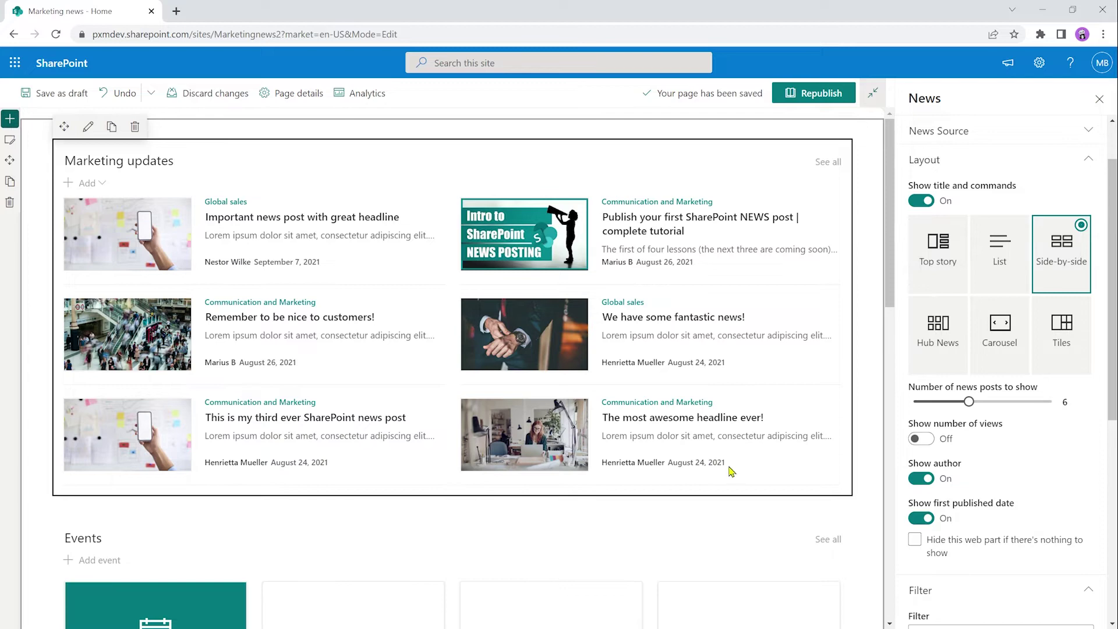
click(920, 439)
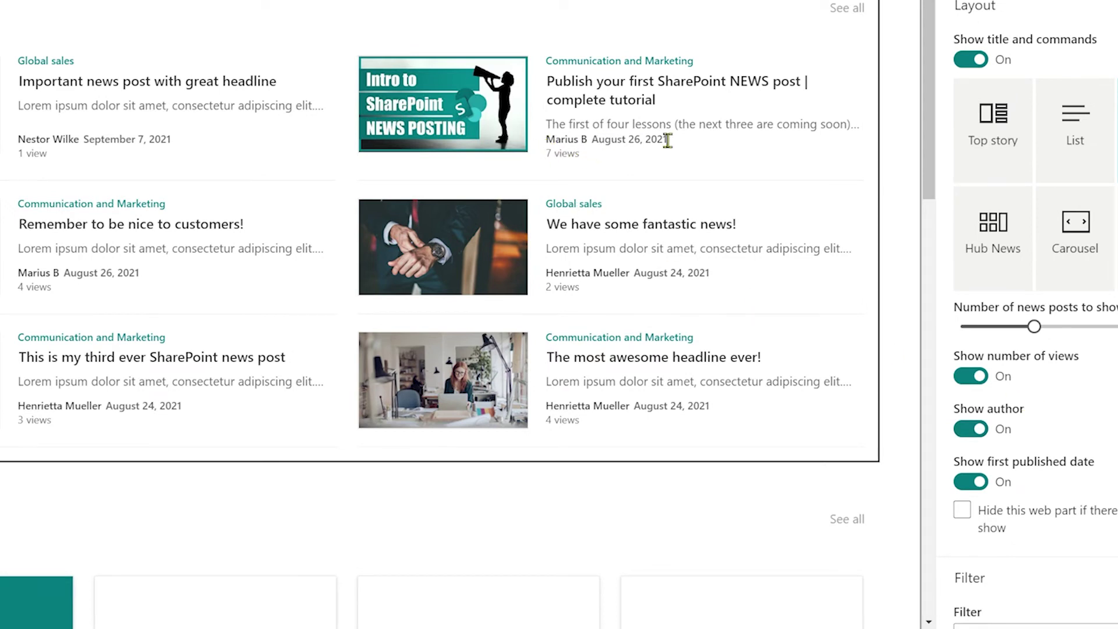
double_click(552, 163)
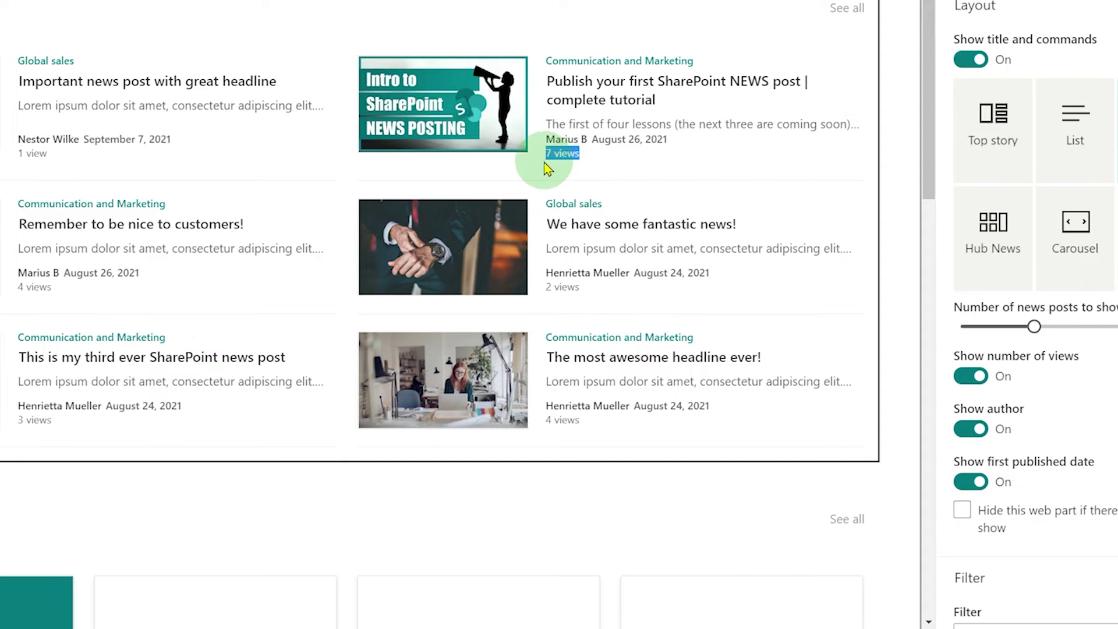
click(644, 153)
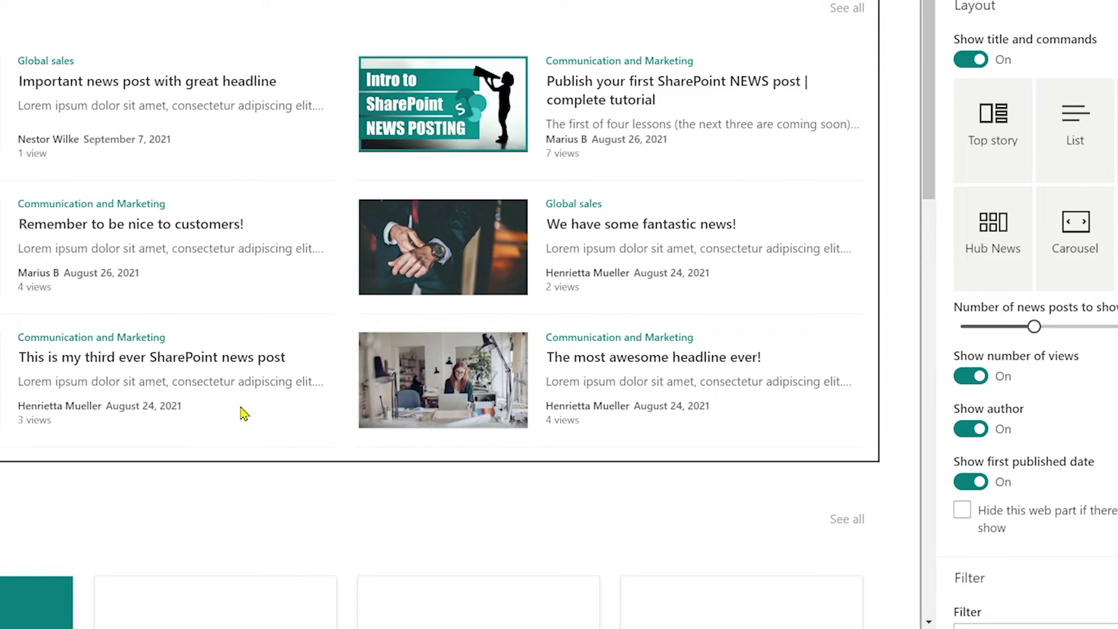
drag(18, 410, 44, 418)
click(194, 429)
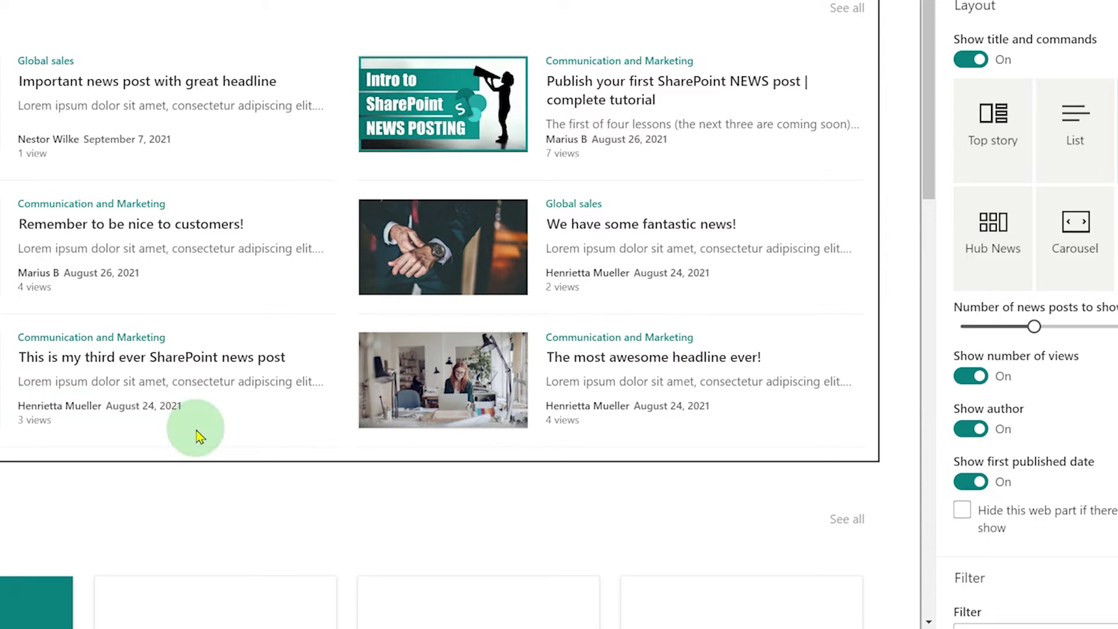
triple_click(579, 156)
click(620, 159)
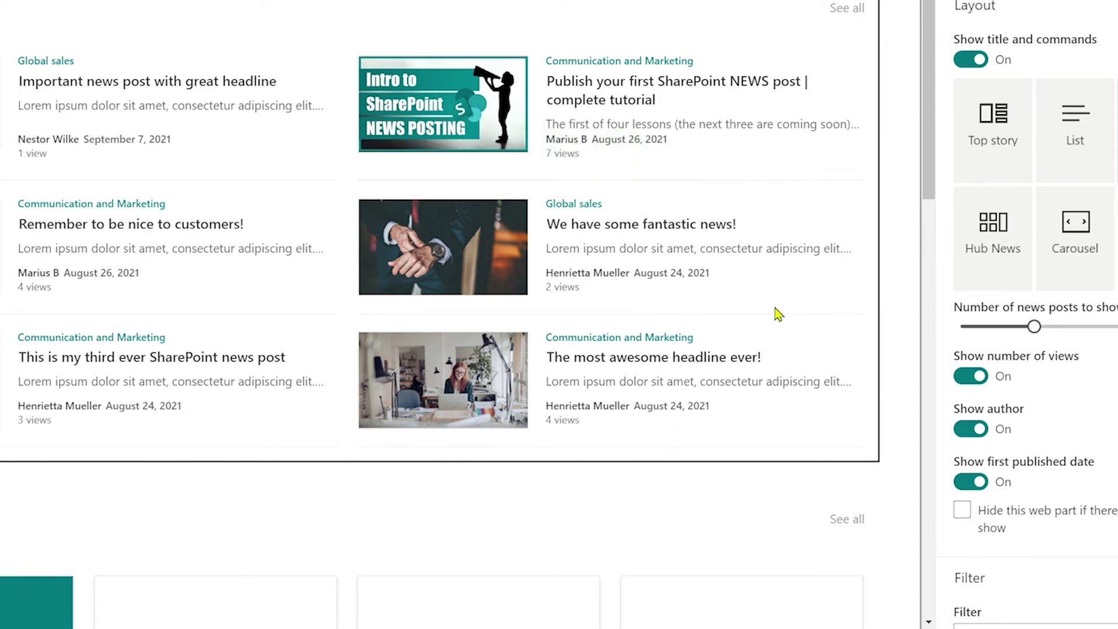
click(984, 378)
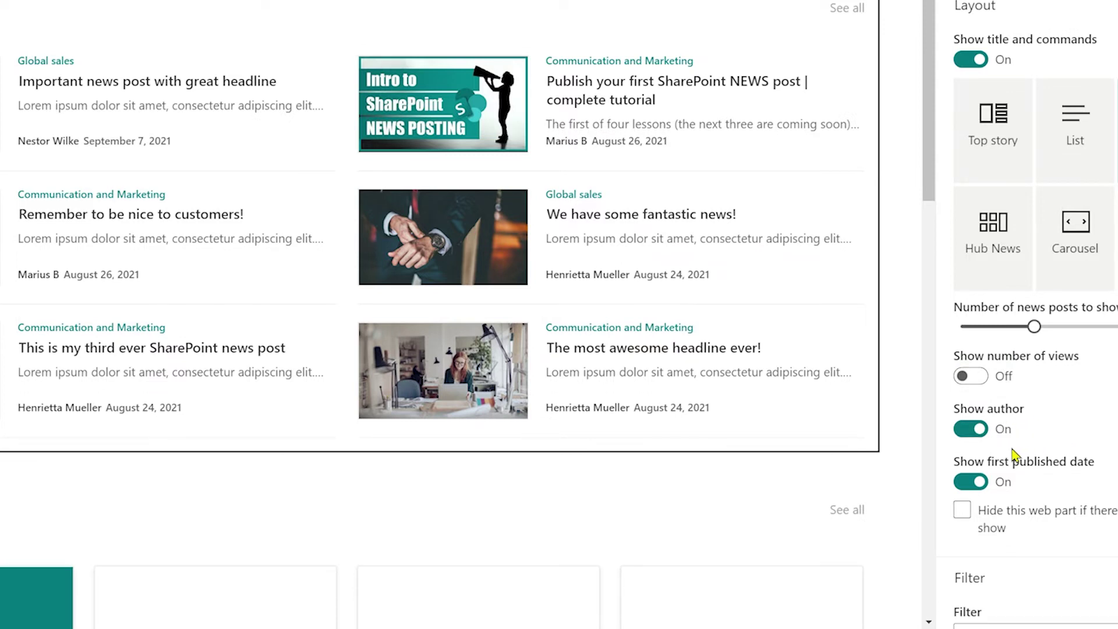
Turn off Show author and Show first published date for the Marketing updates posts
click(979, 432)
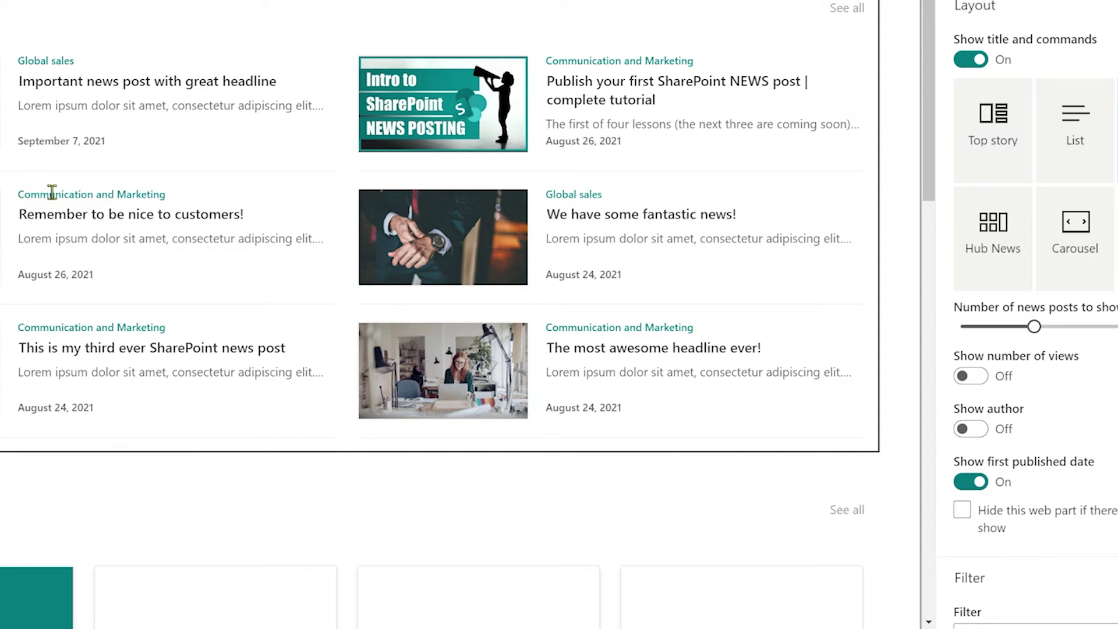
mouse_move(95, 145)
drag(631, 412, 545, 417)
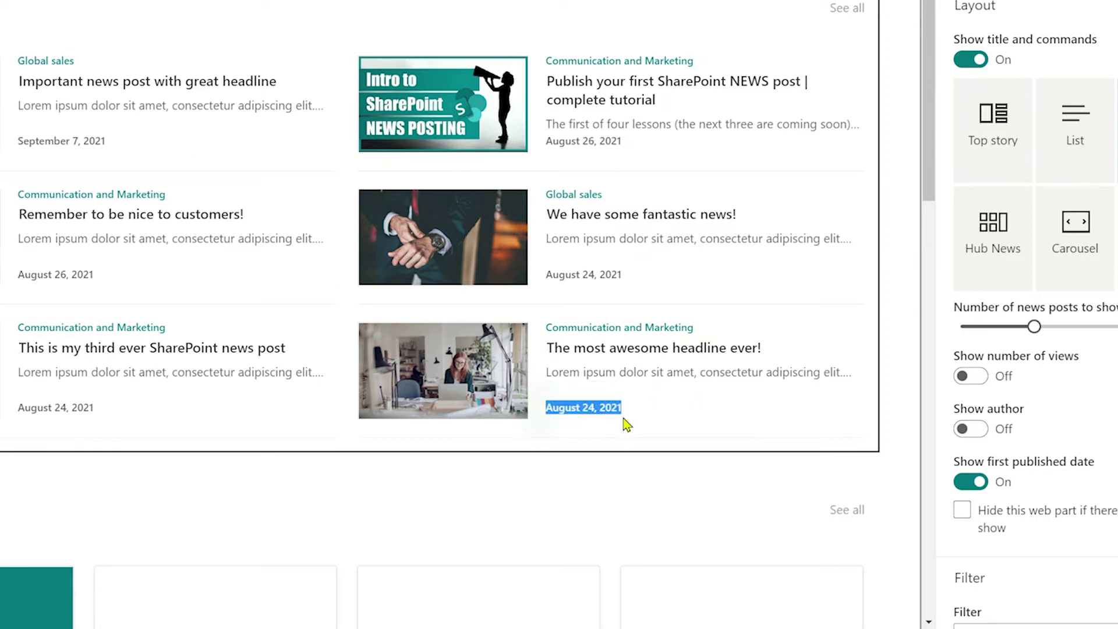
click(675, 422)
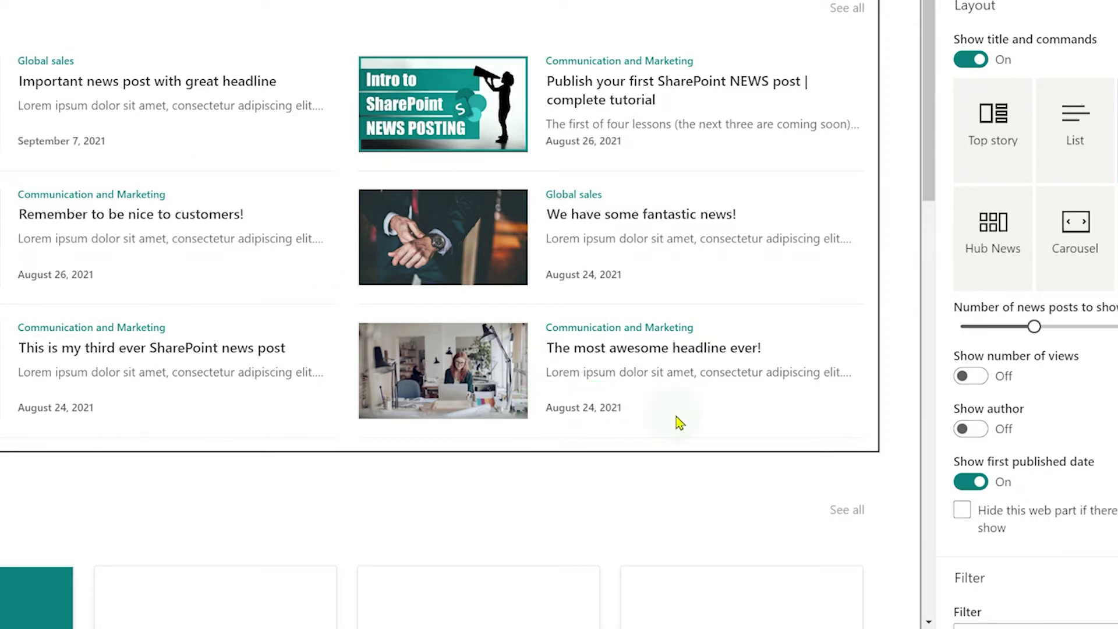
click(971, 484)
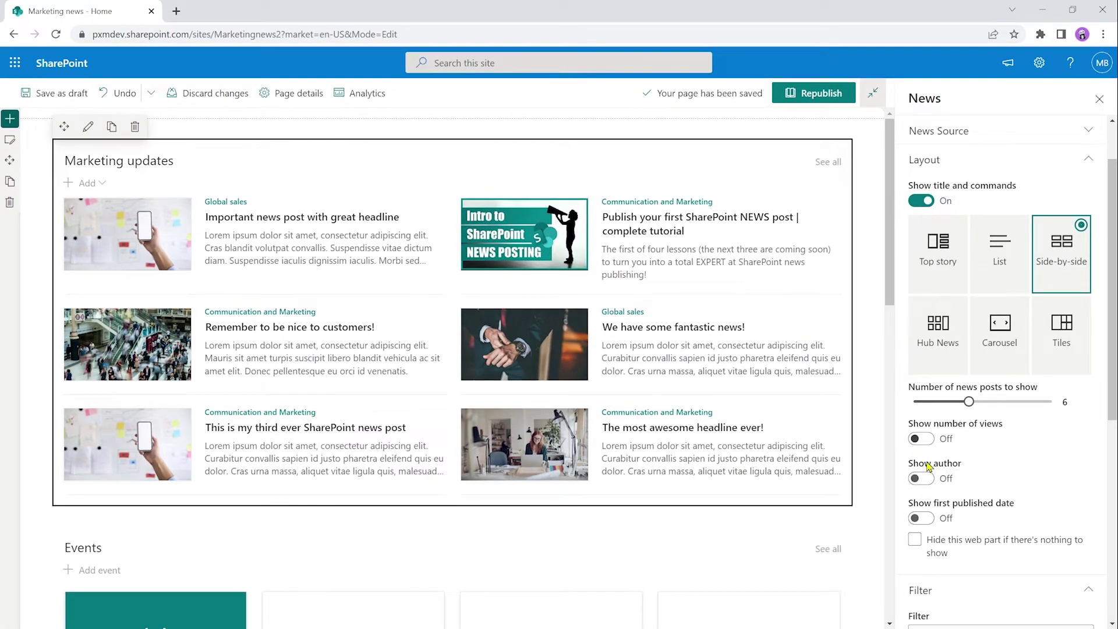
drag(205, 234, 419, 260)
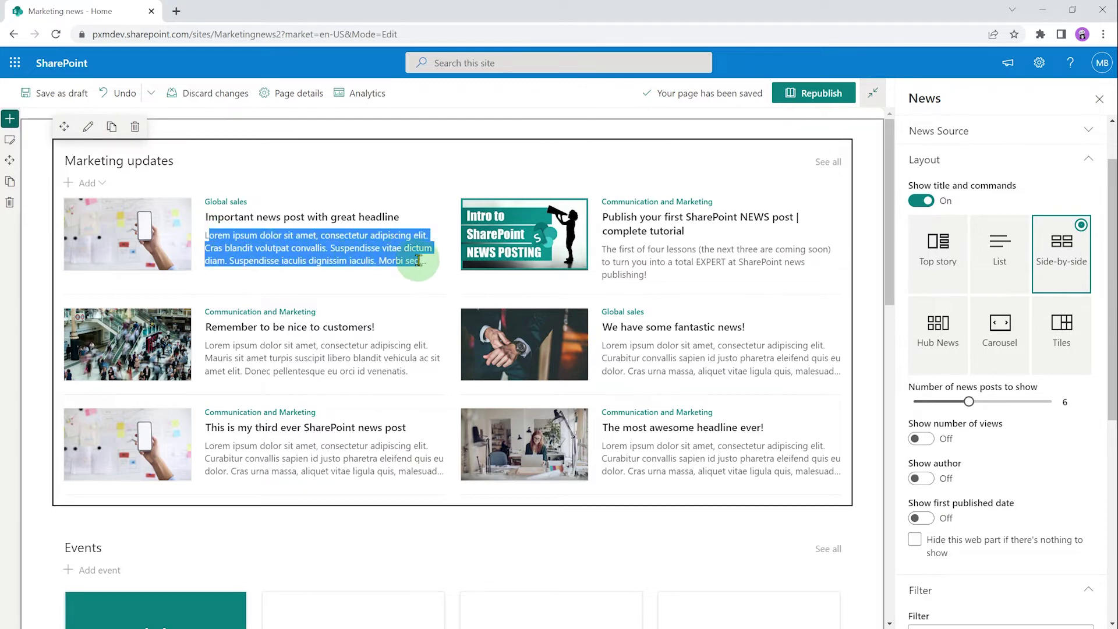
click(362, 256)
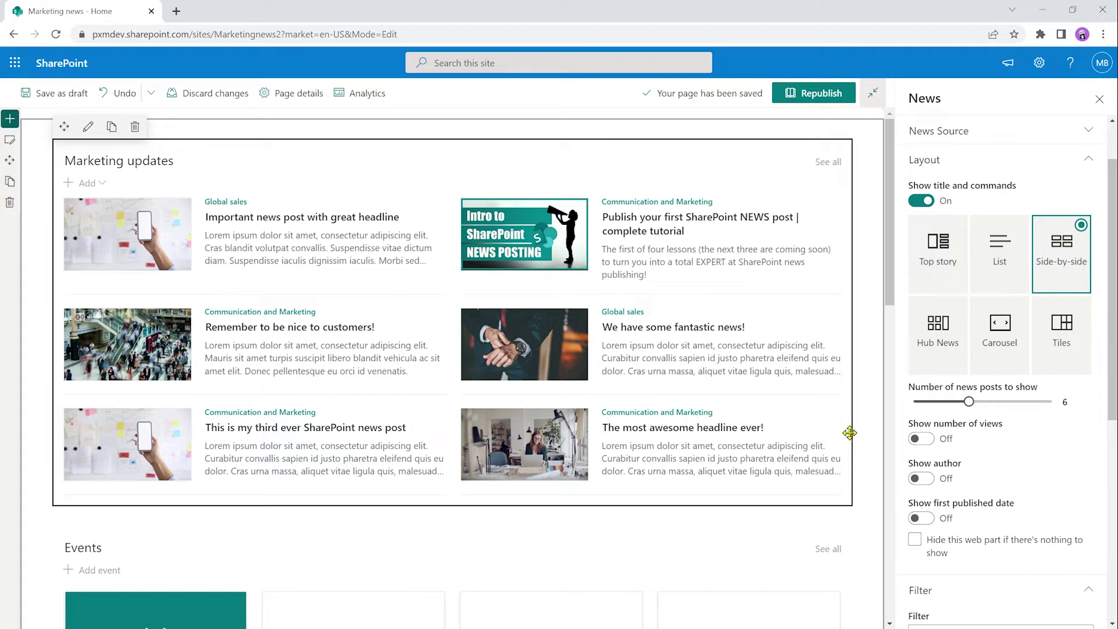
scroll(989, 466, down, 1)
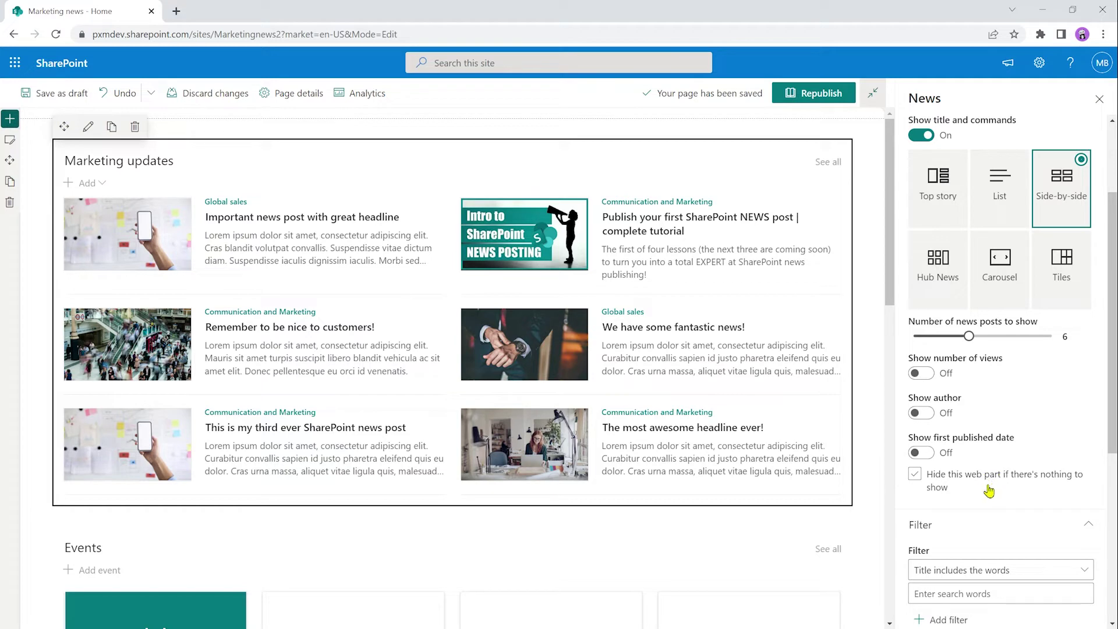
click(951, 481)
click(927, 481)
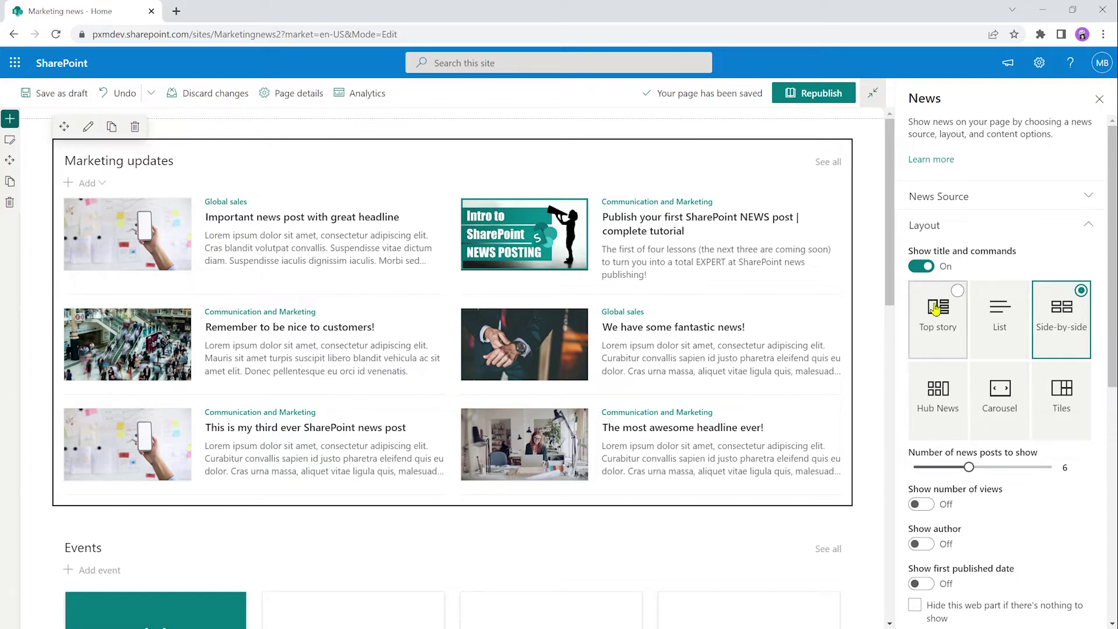
Switch the Marketing updates layout to Top story
click(938, 332)
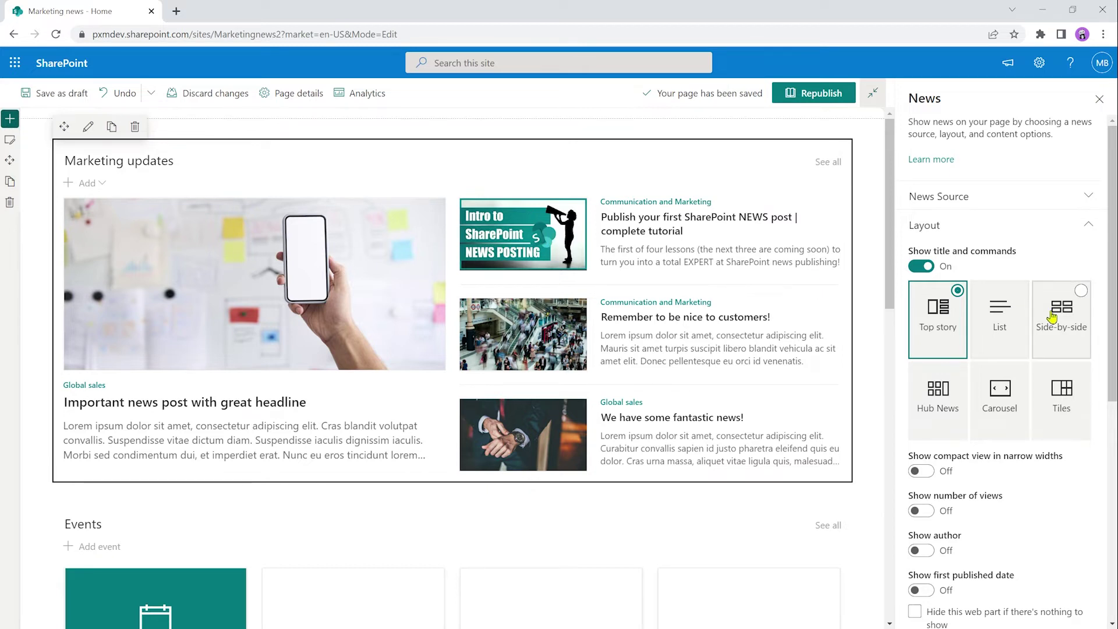
click(1069, 328)
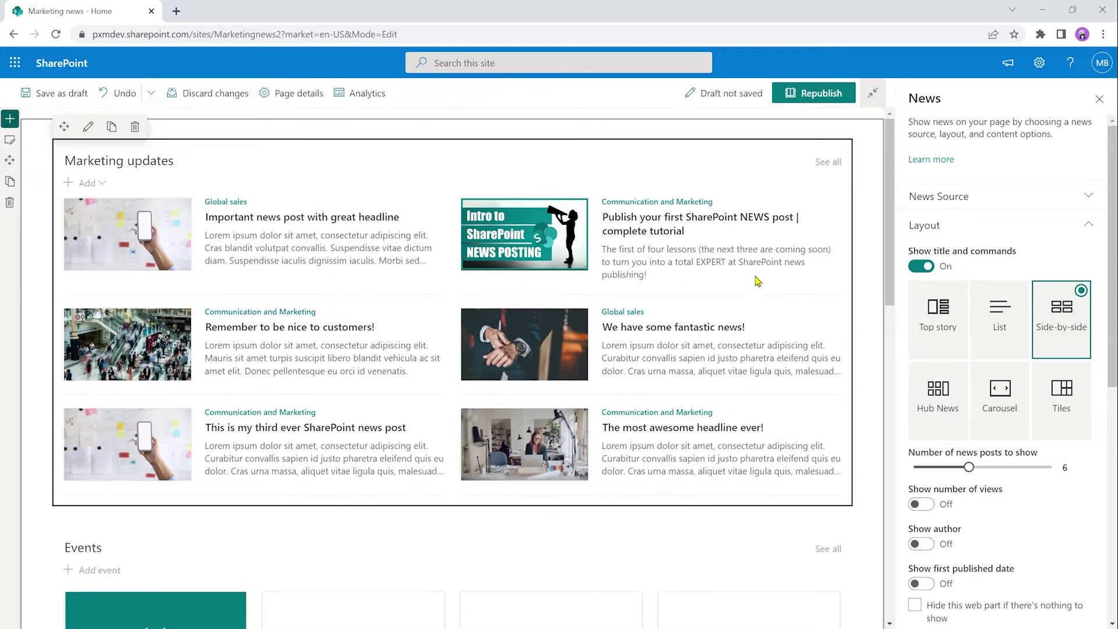
click(938, 320)
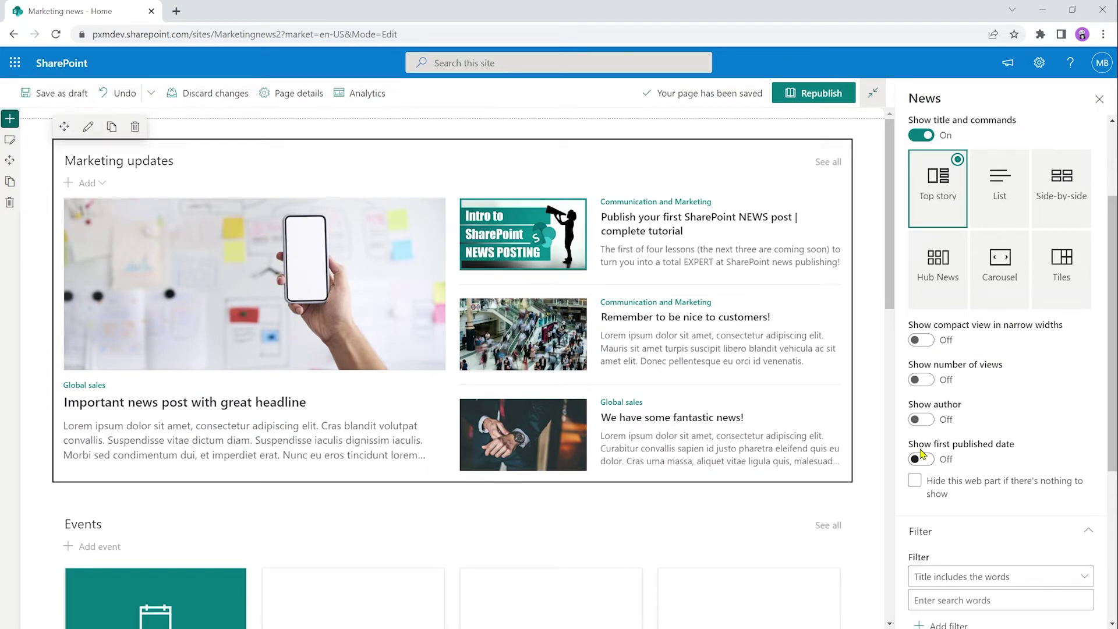
Test view counts, authors and dates on then off, and enable compact view in narrow widths
click(919, 379)
click(925, 420)
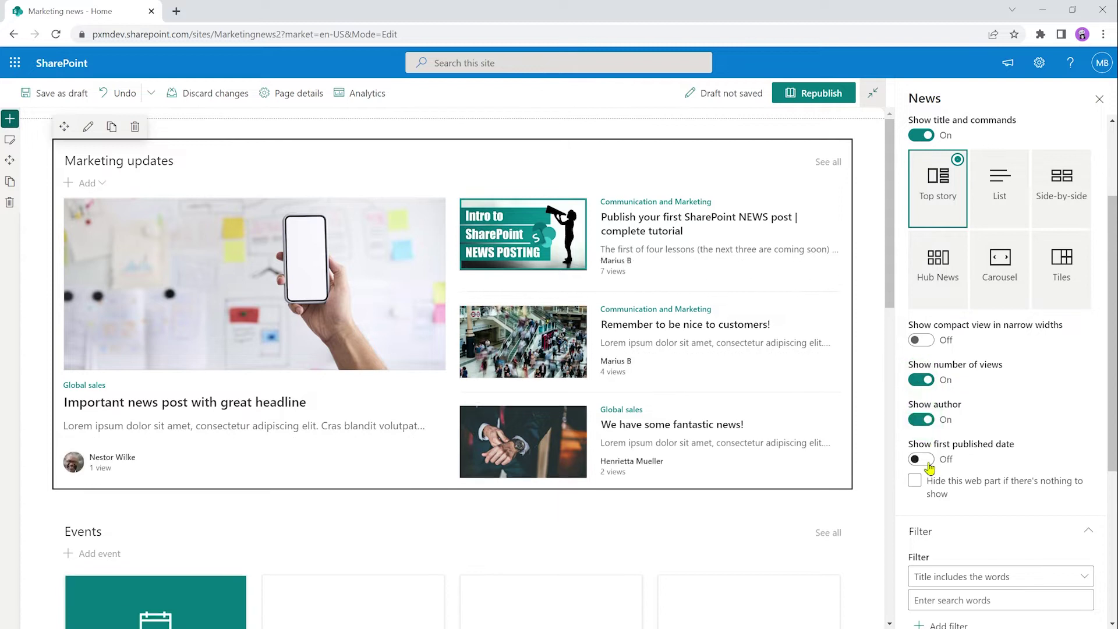
click(925, 459)
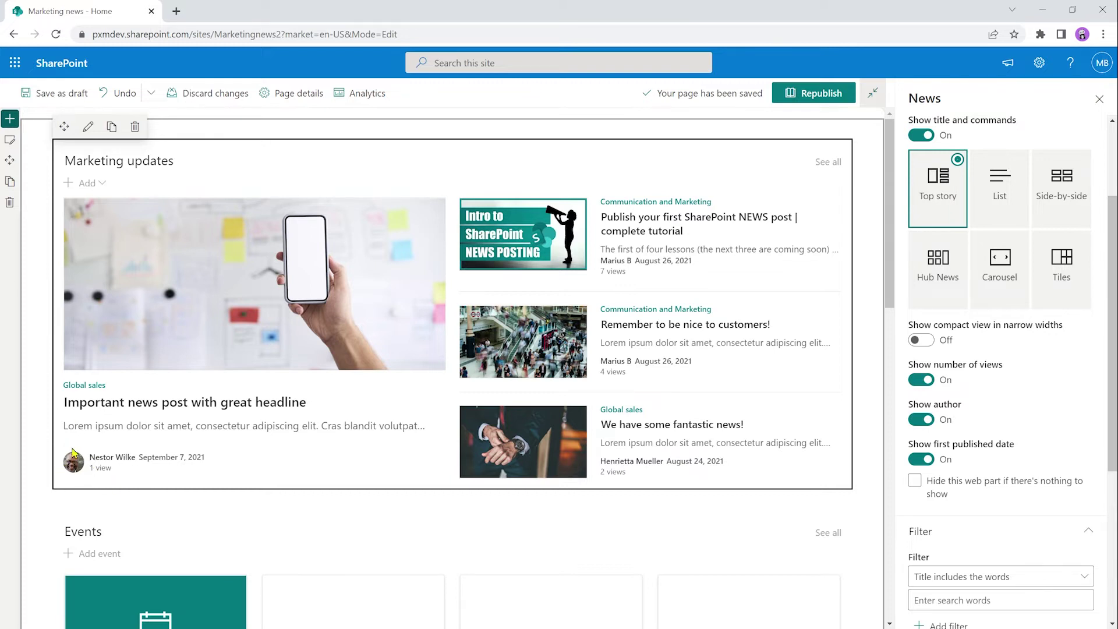
click(922, 380)
click(921, 420)
click(921, 459)
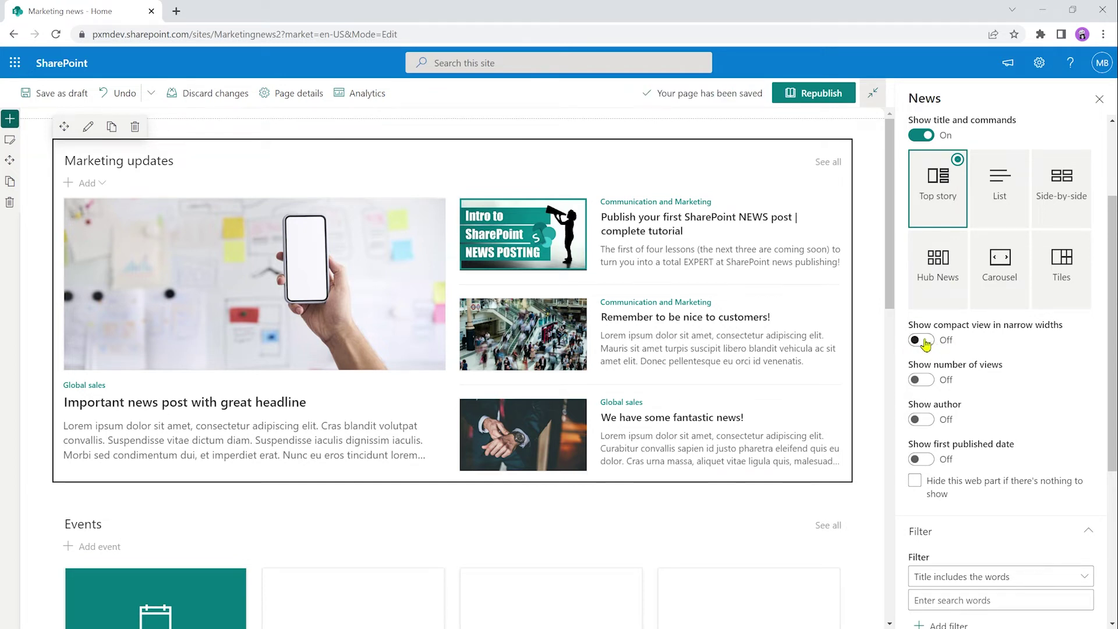
click(924, 341)
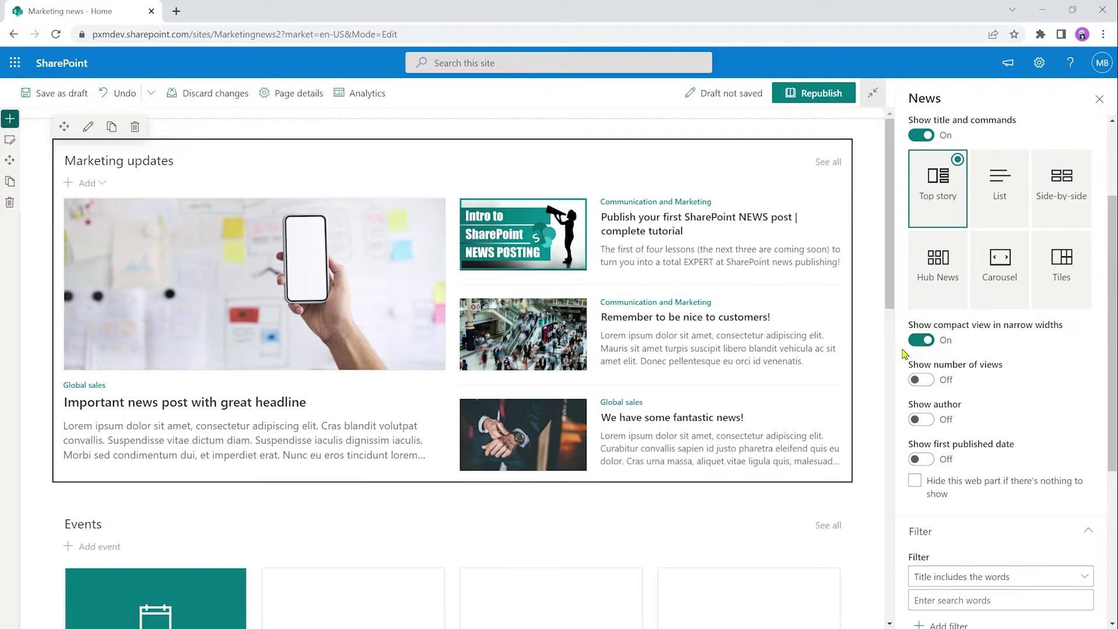
Change the page section to Two columns and test toggling compact view off and on
click(40, 156)
click(223, 179)
click(43, 170)
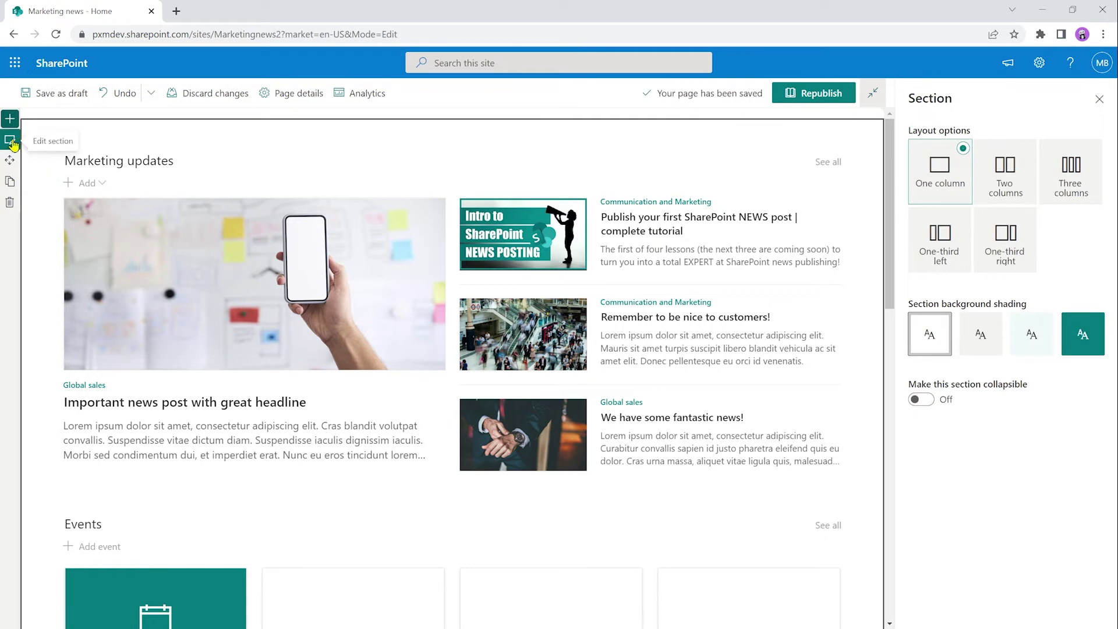
click(12, 141)
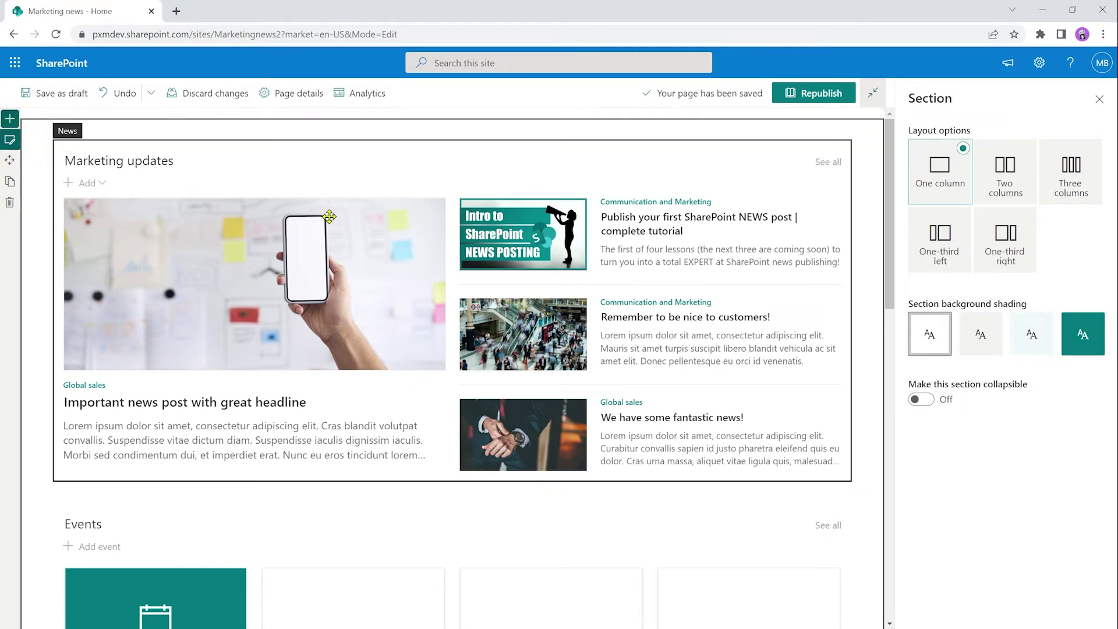
click(1007, 180)
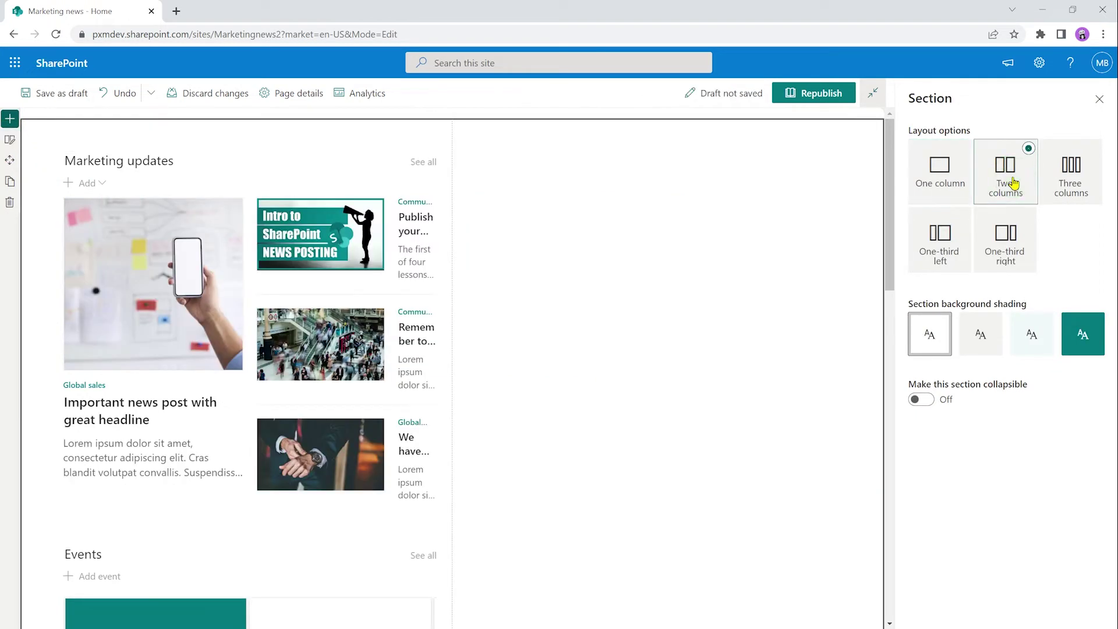
click(239, 180)
click(928, 473)
click(928, 474)
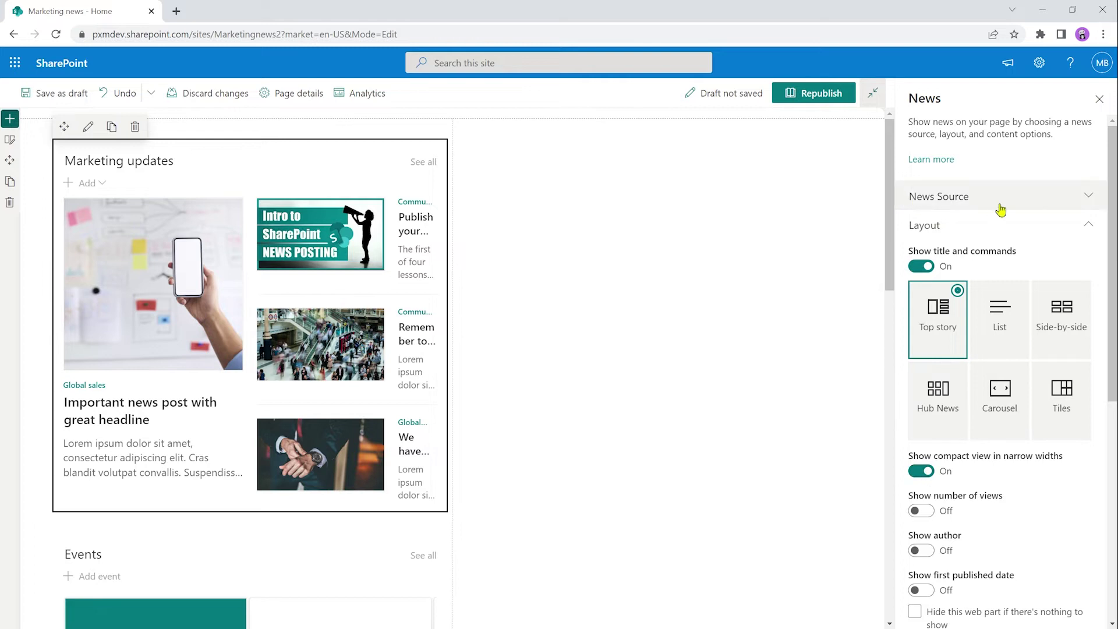
Try the One-third left section with compact view toggled, then choose the List layout
click(9, 141)
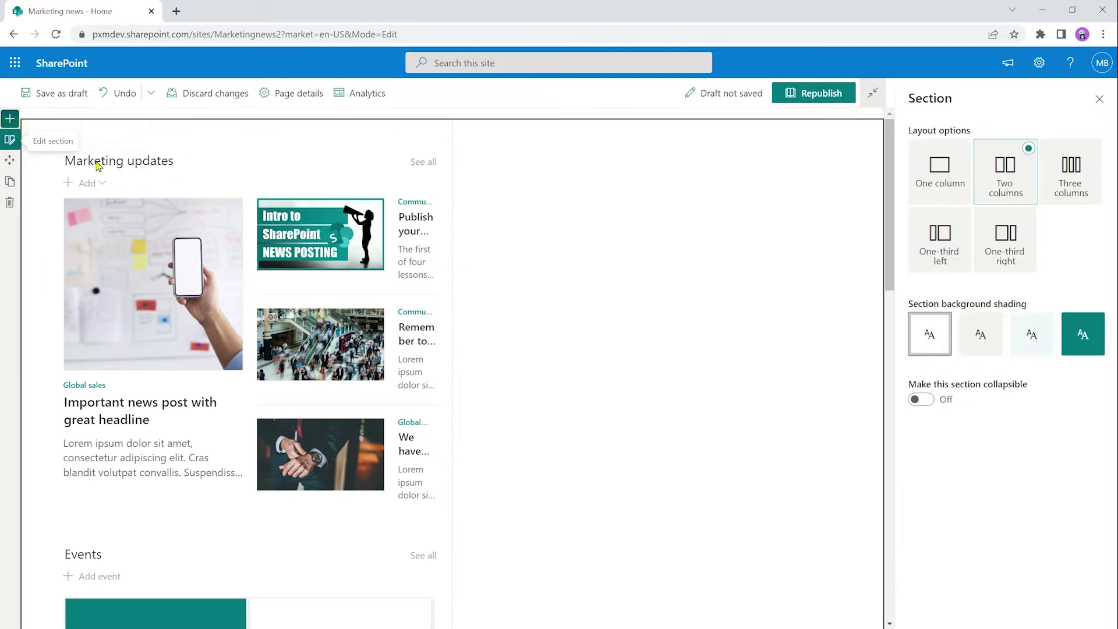
click(941, 248)
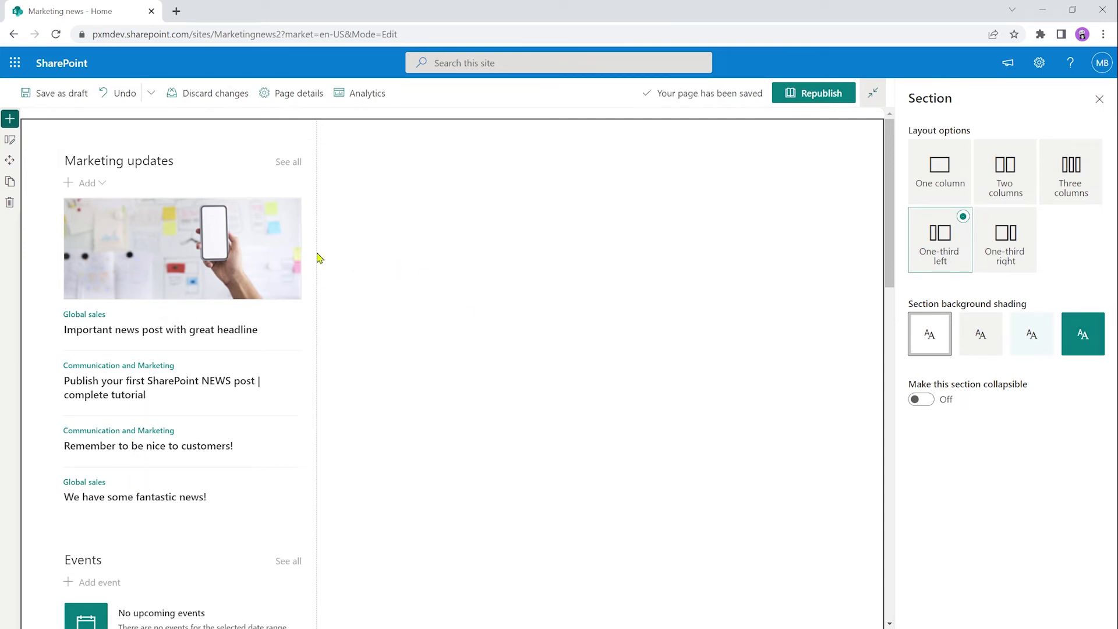
click(240, 184)
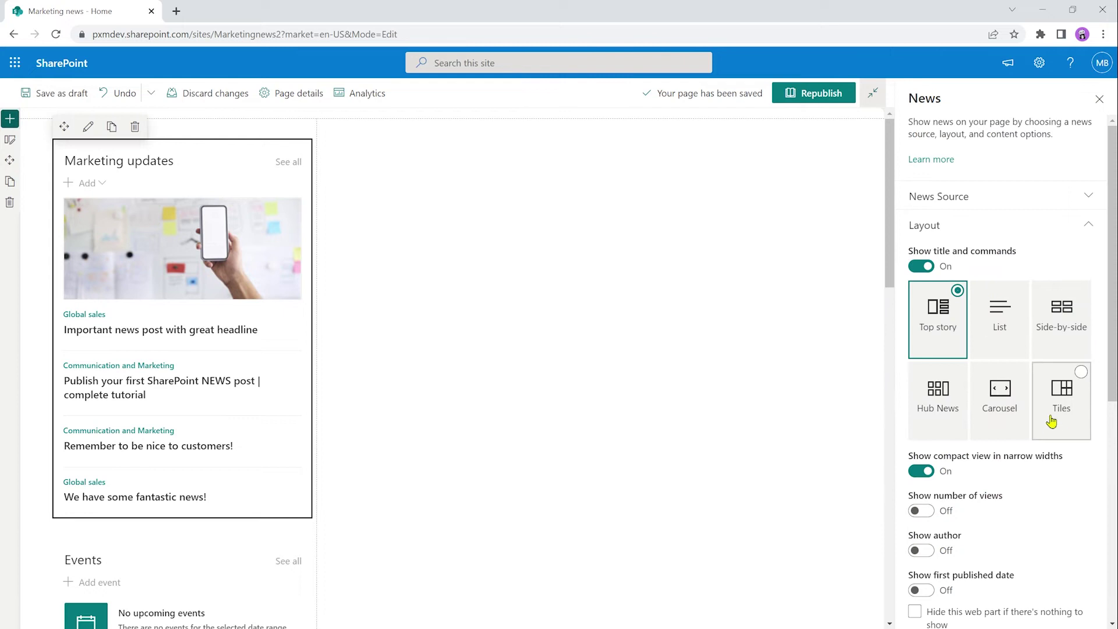
scroll(1051, 419, down, 3)
scroll(1048, 419, up, 1)
click(925, 343)
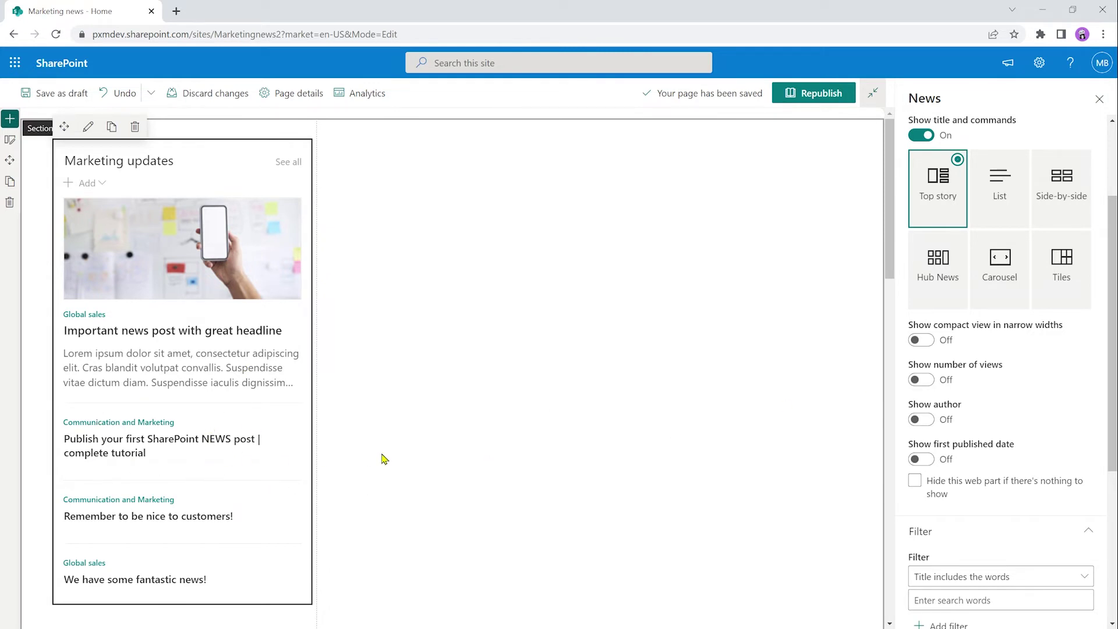
click(926, 341)
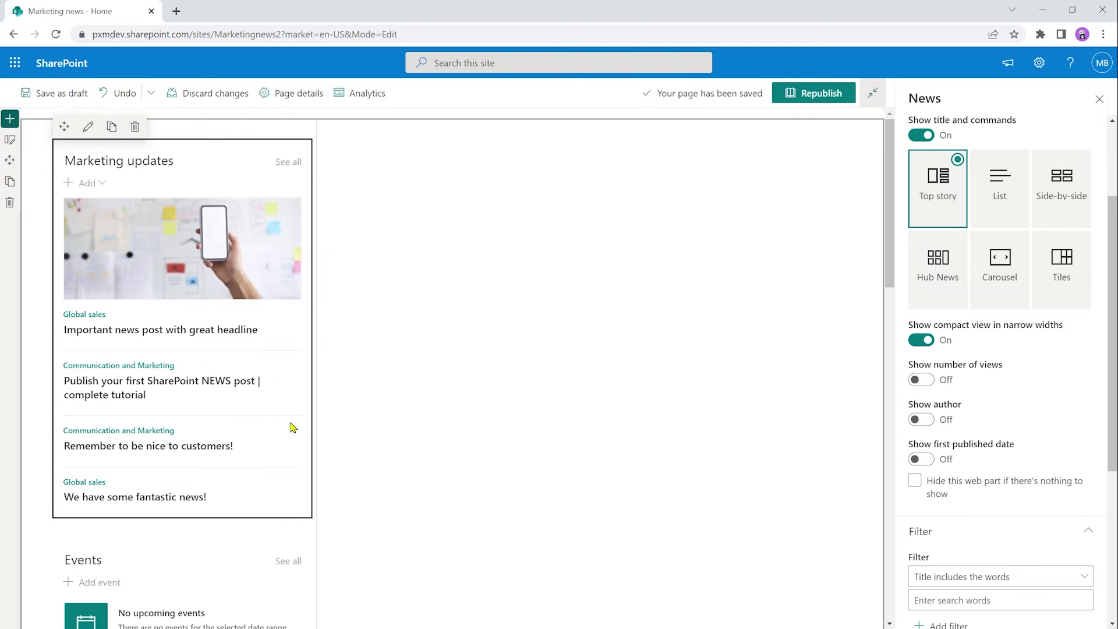
click(1000, 310)
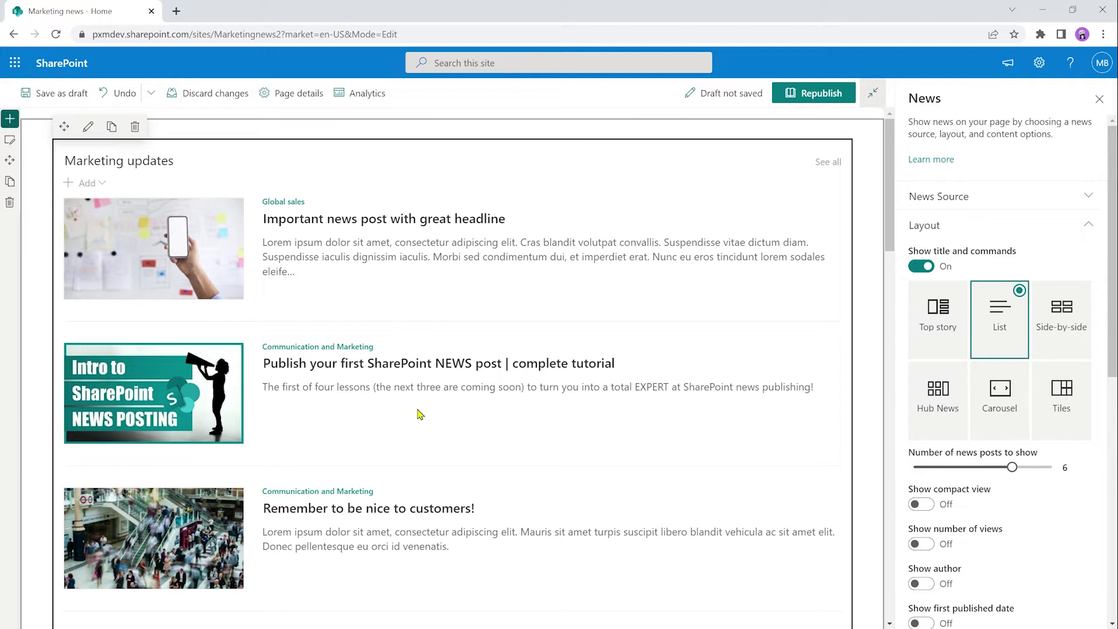
Try the Side-by-side layout, then return to the List layout
click(1063, 318)
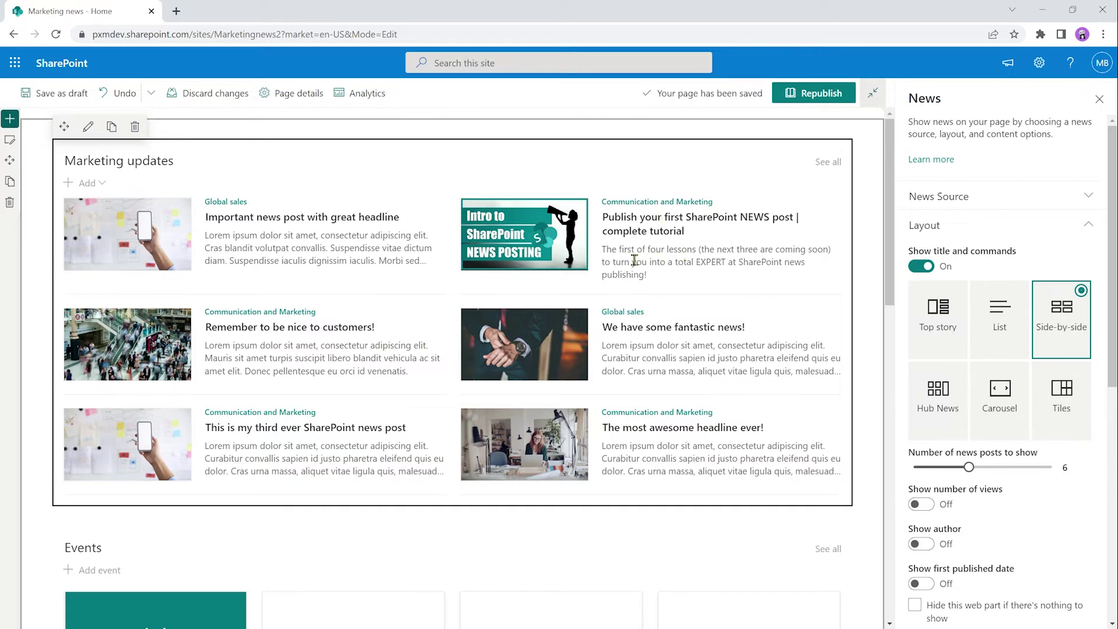
click(1011, 326)
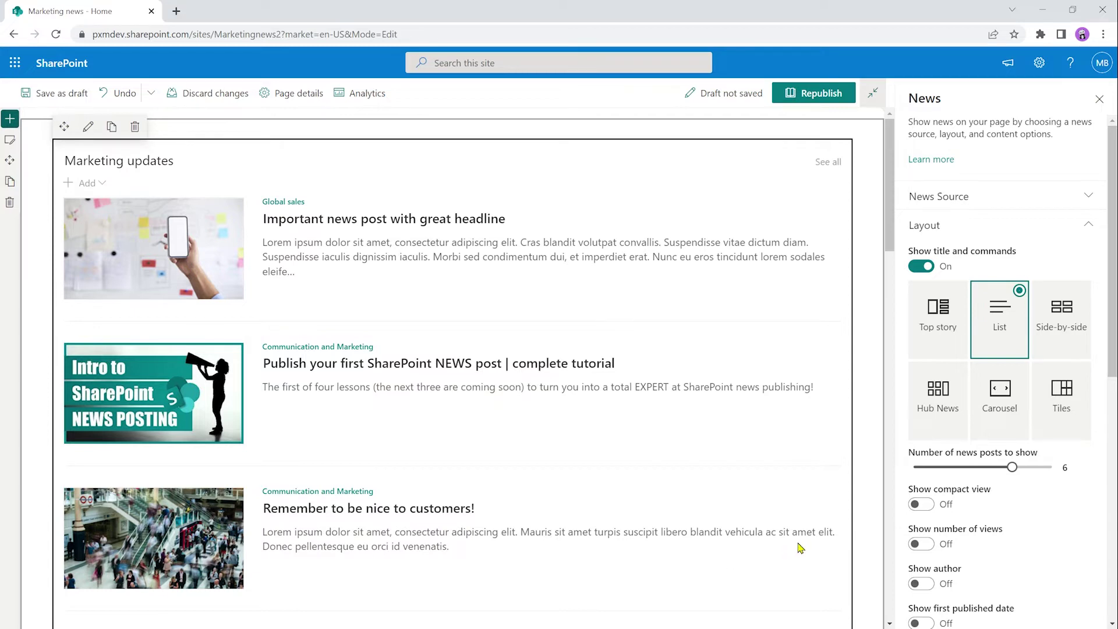
scroll(661, 484, down, 8)
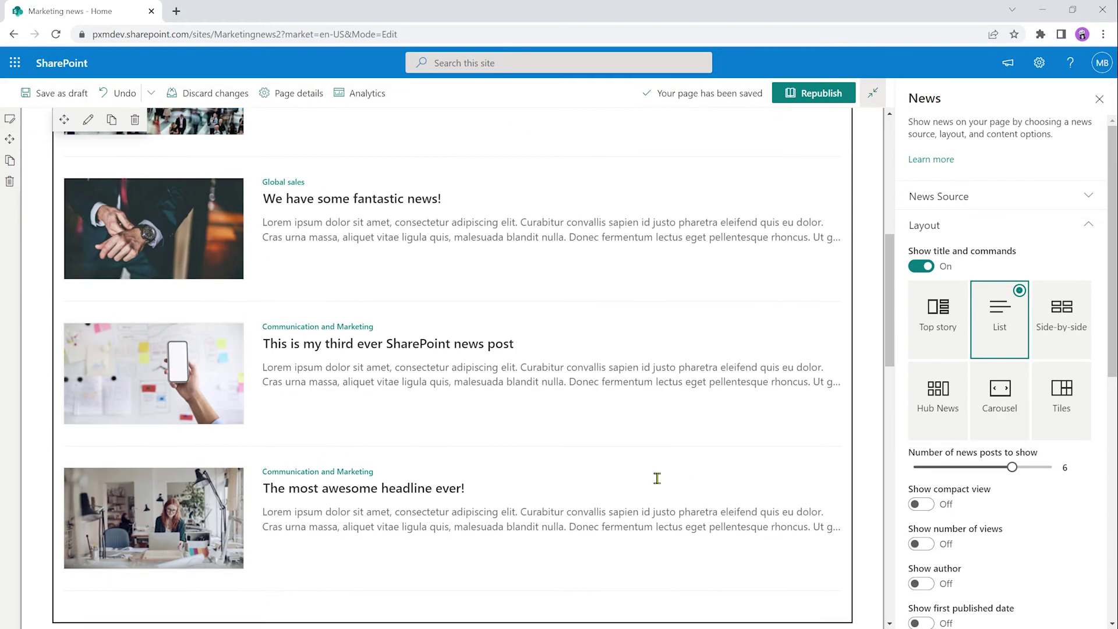
scroll(657, 477, down, 4)
scroll(657, 477, up, 6)
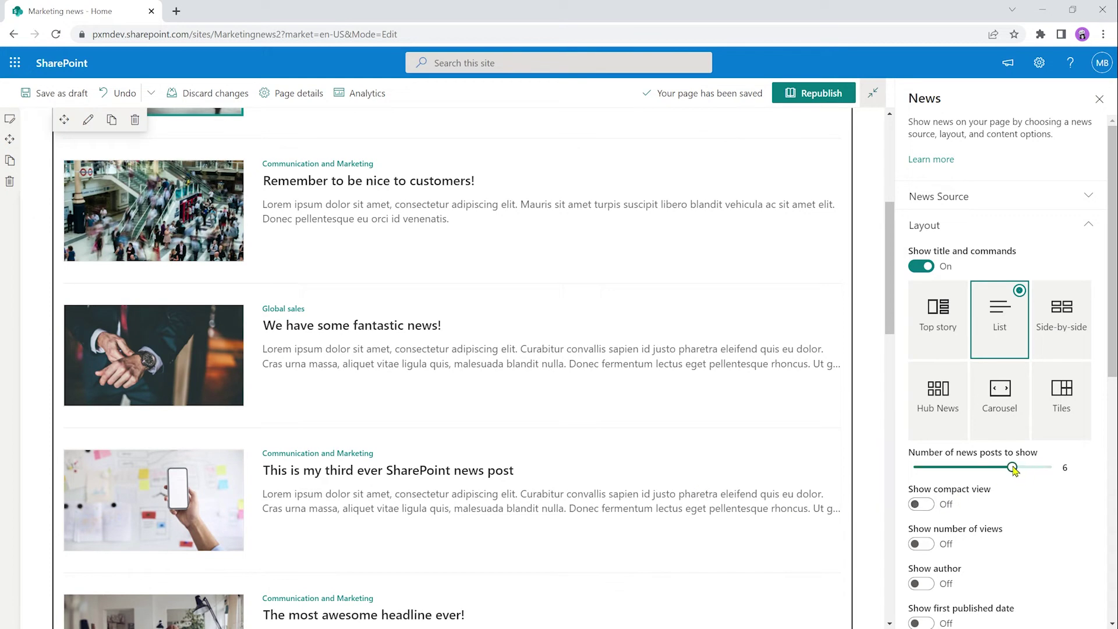
Adjust the number of news posts through 5 and 8, settling on 3
drag(1012, 467, 913, 469)
scroll(679, 429, up, 5)
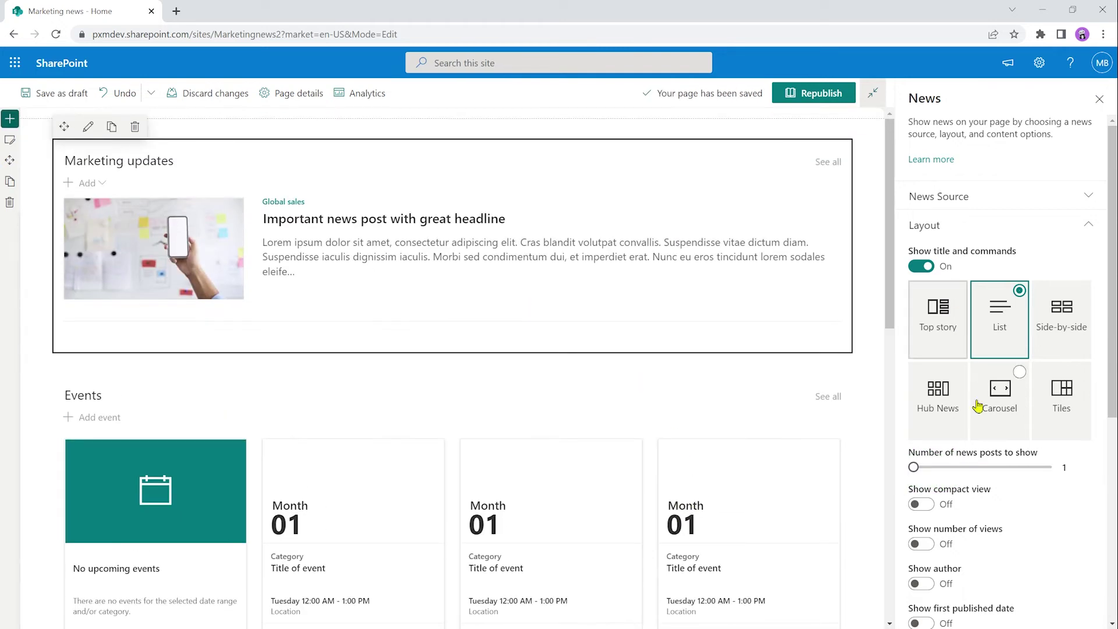
drag(913, 467, 1086, 463)
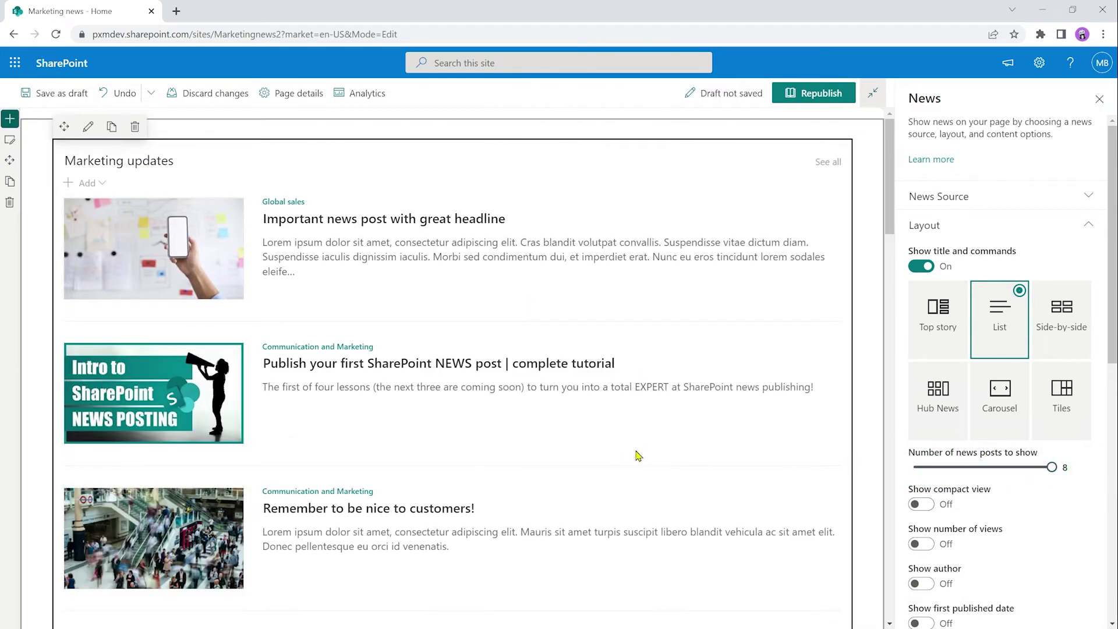
scroll(623, 453, down, 7)
scroll(619, 454, up, 7)
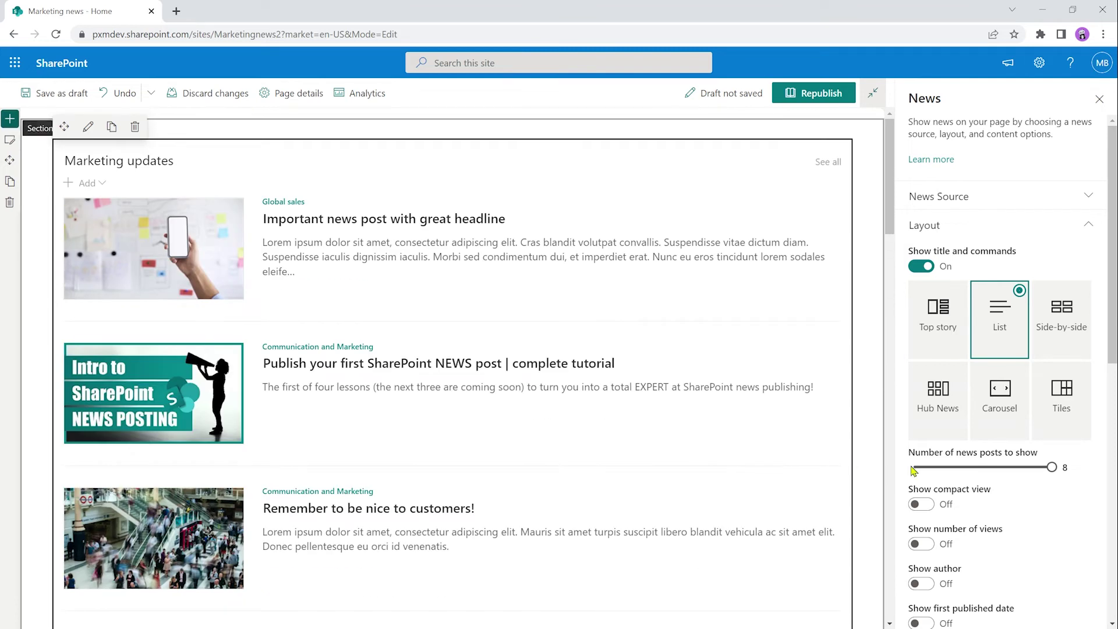
drag(1053, 463, 929, 466)
click(949, 468)
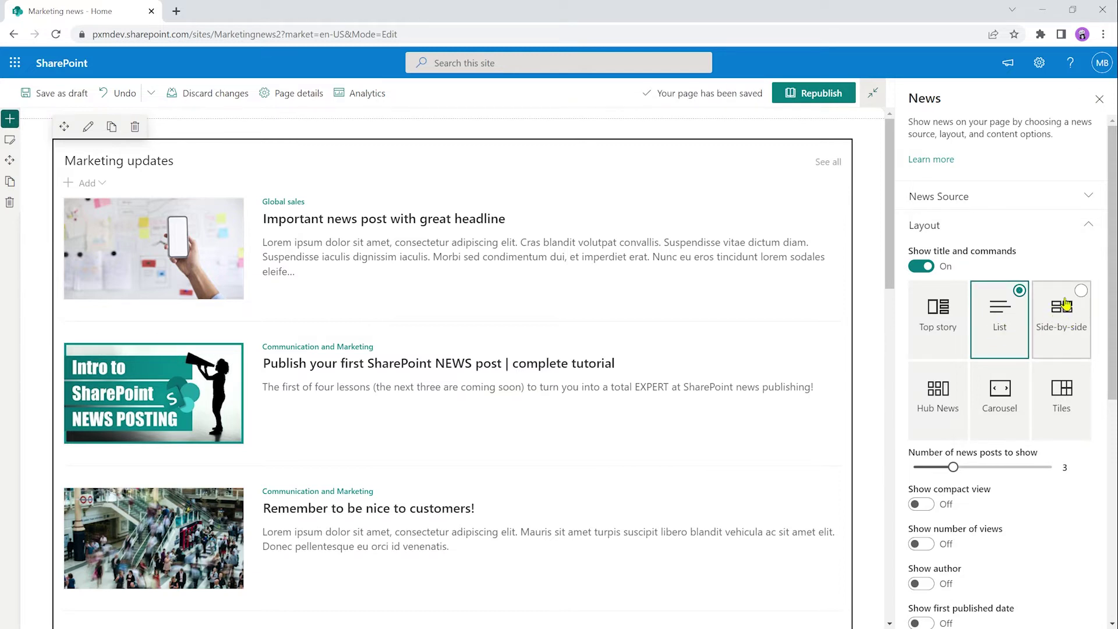
Choose the Hub News layout and turn on views, author and first published date
click(935, 402)
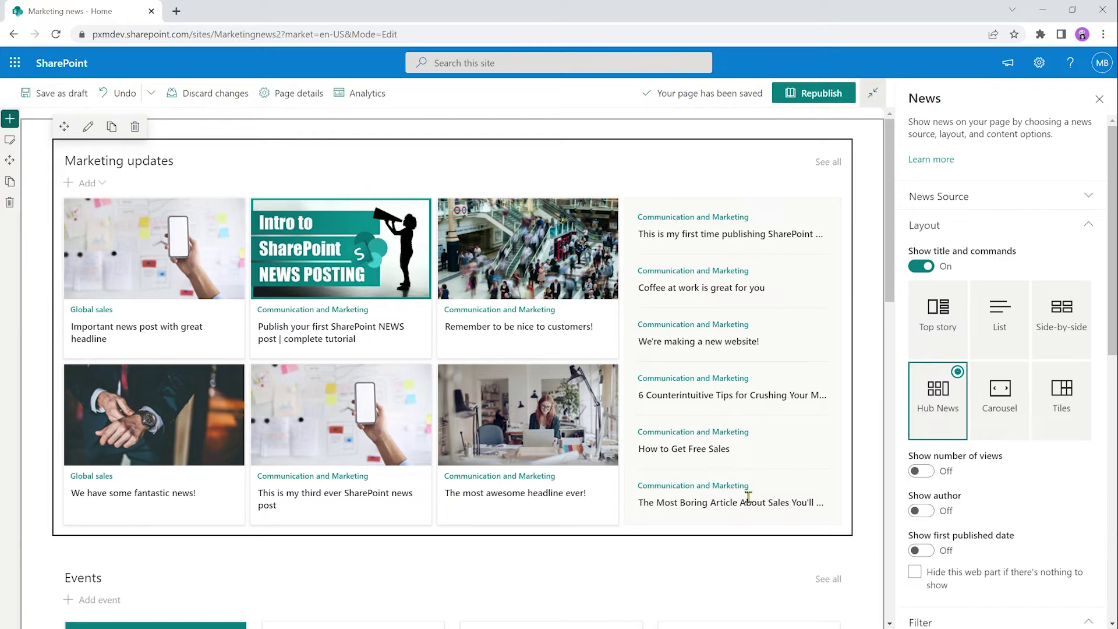
click(919, 471)
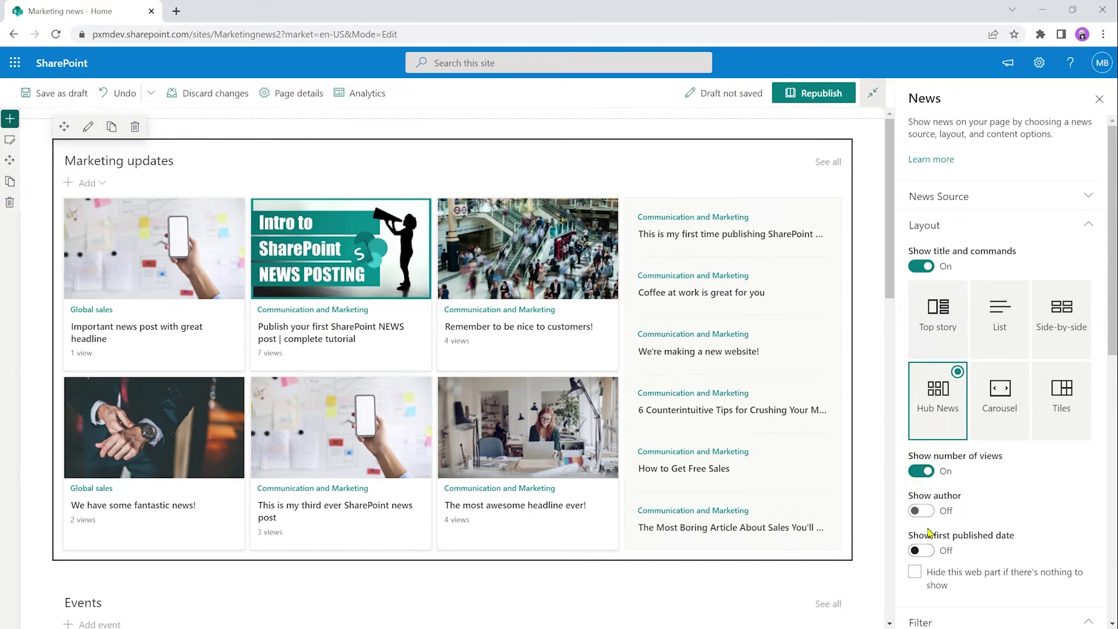
click(921, 511)
click(925, 550)
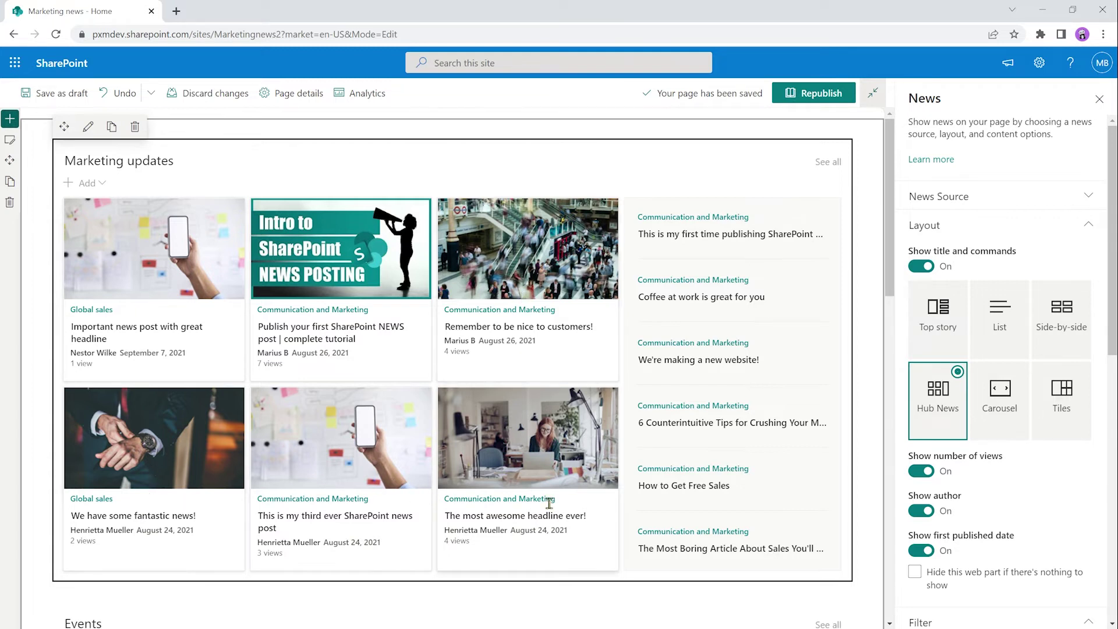
Switch Marketing updates to the Carousel layout showing 8 news posts
click(1006, 394)
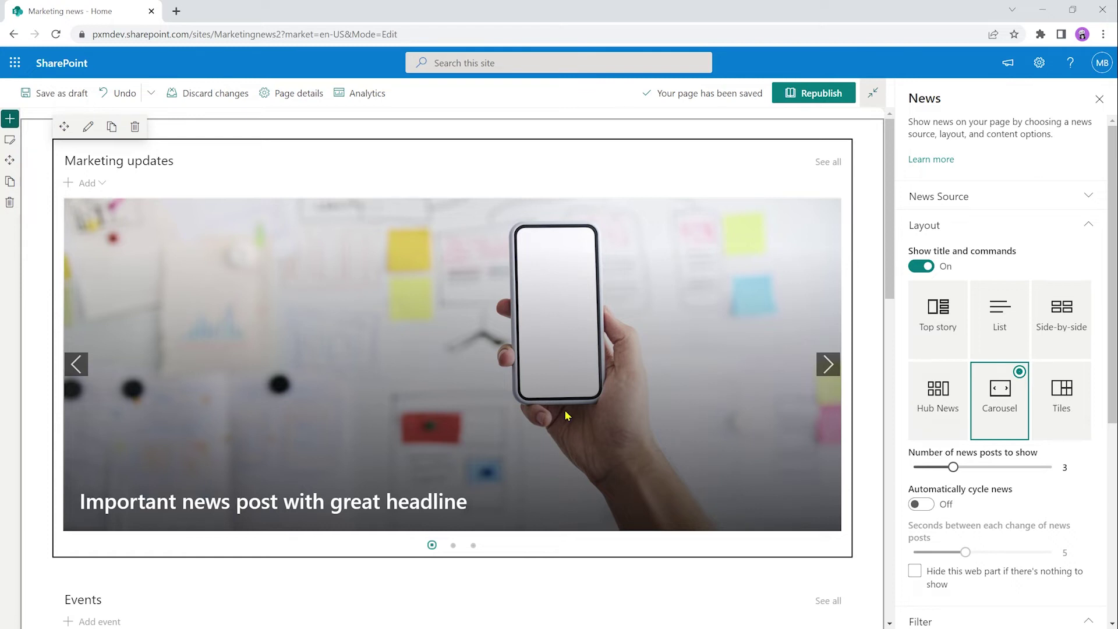
click(828, 365)
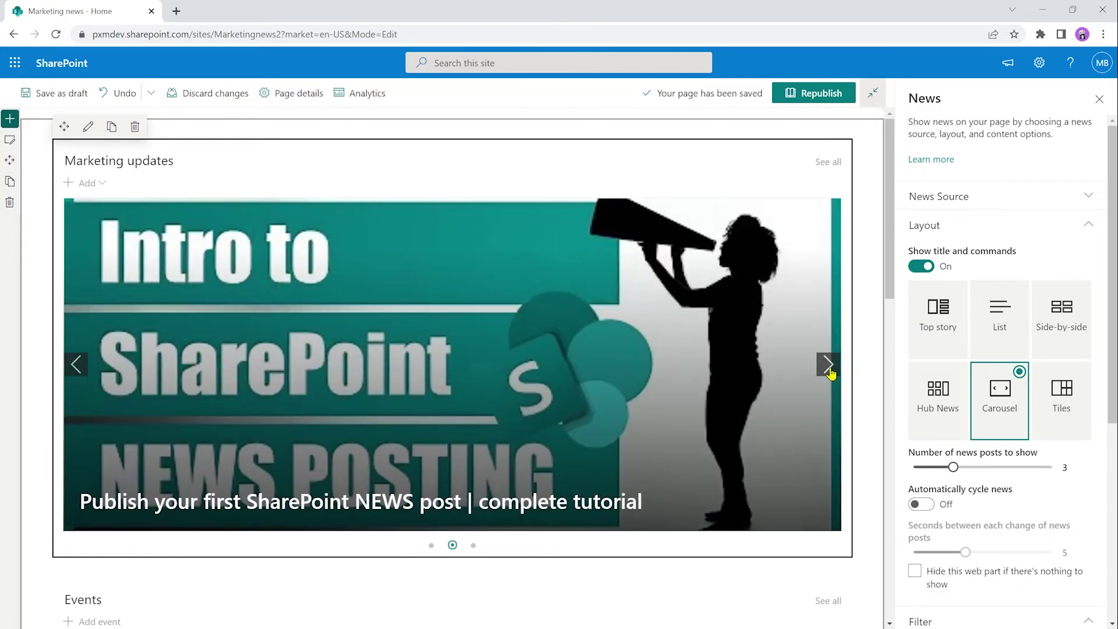
click(828, 366)
drag(953, 467, 1073, 467)
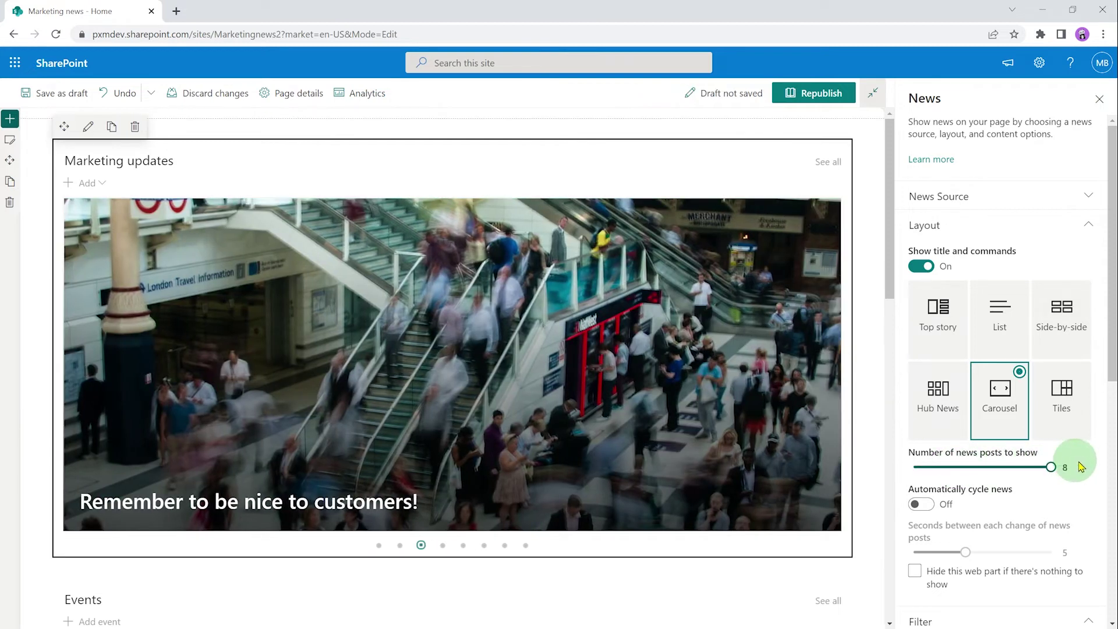
Step through the carousel's posts until it wraps back to the first one
click(826, 365)
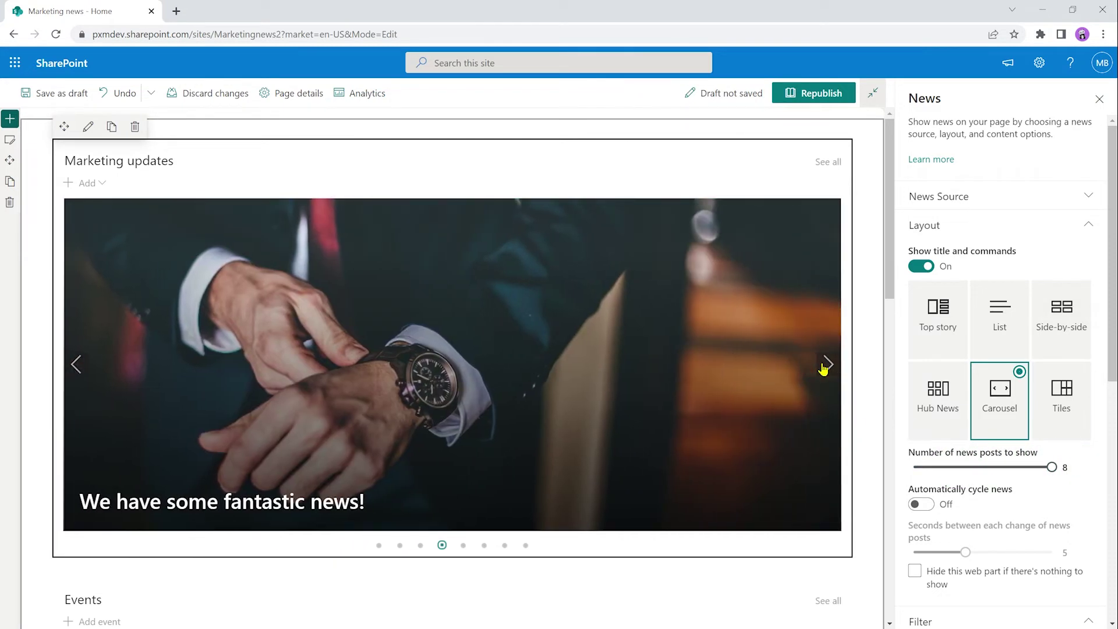
click(826, 366)
click(825, 366)
click(826, 366)
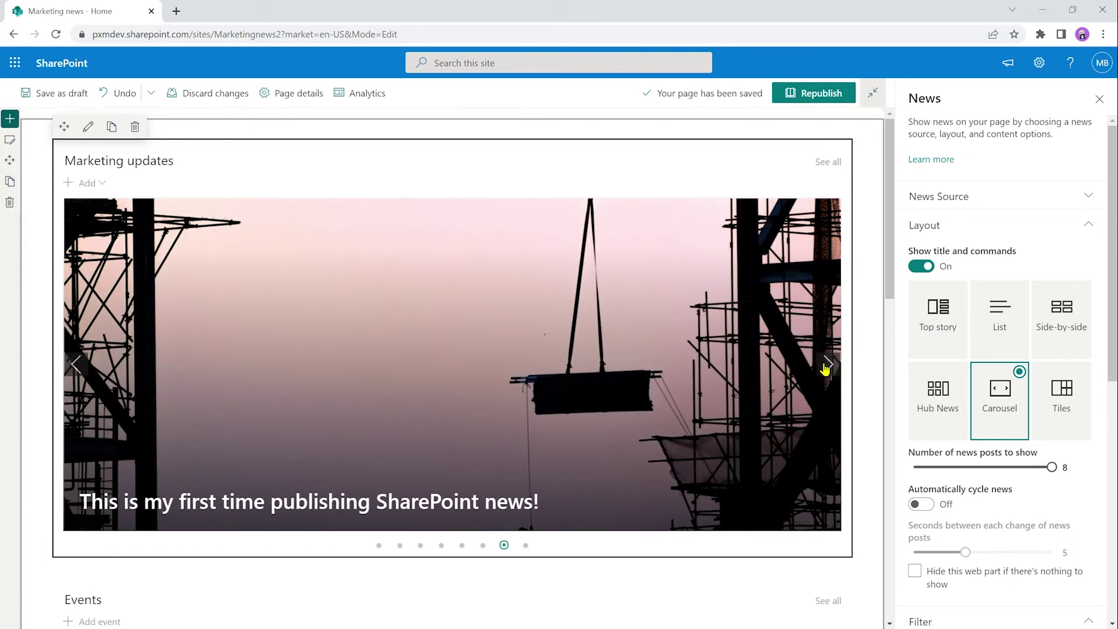
click(825, 366)
click(826, 365)
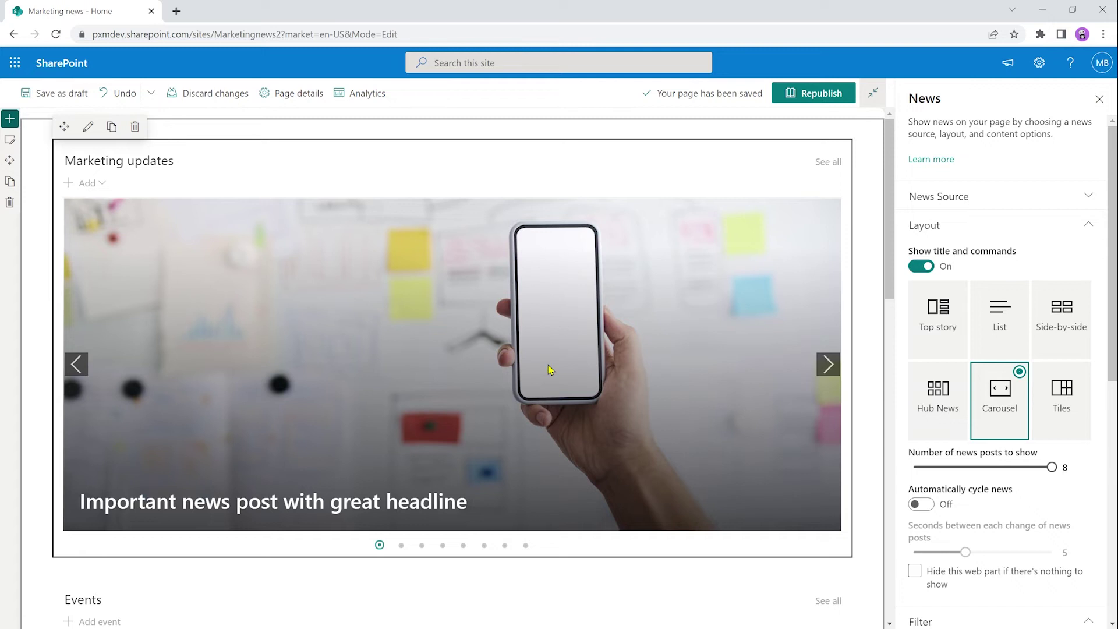
Turn on automatic cycling every 3 seconds and hide the web part when there's no news
click(922, 504)
scroll(928, 502, down, 2)
drag(965, 421, 931, 421)
click(1055, 441)
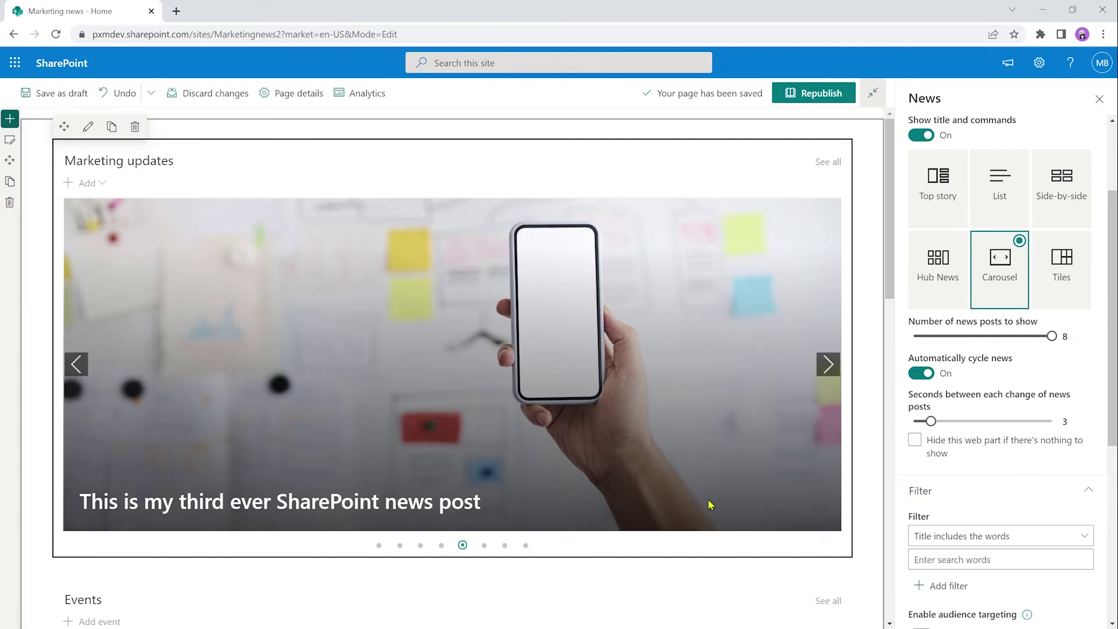
Reduce the carousel to 1 news post and turn automatic cycling off
scroll(709, 518, down, 5)
scroll(709, 522, down, 1)
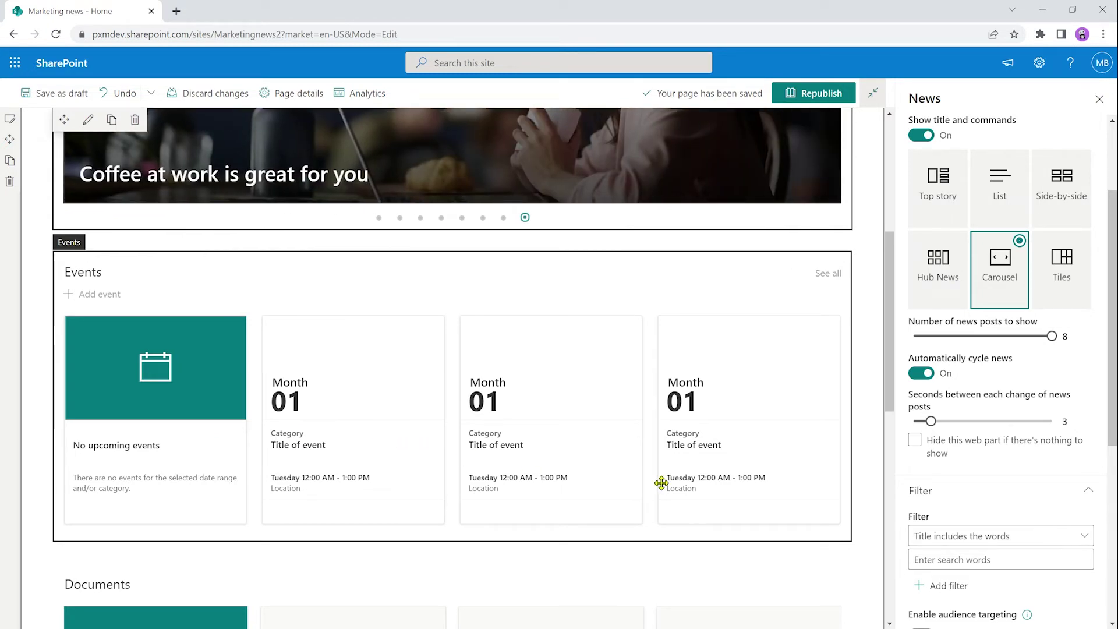
scroll(664, 486, up, 5)
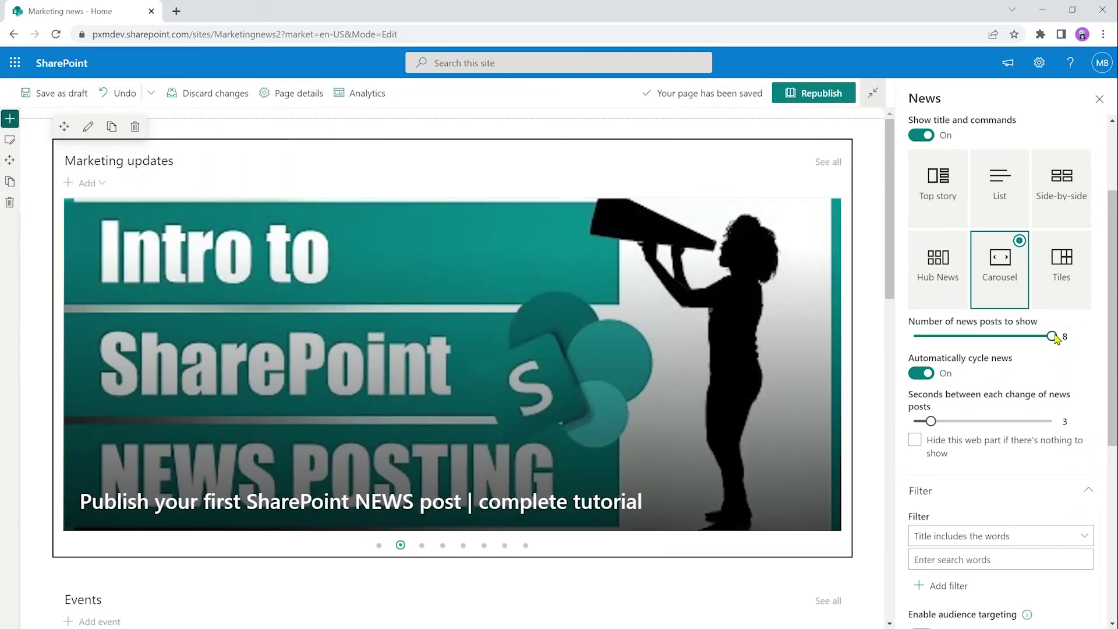
drag(1053, 336, 910, 337)
click(921, 373)
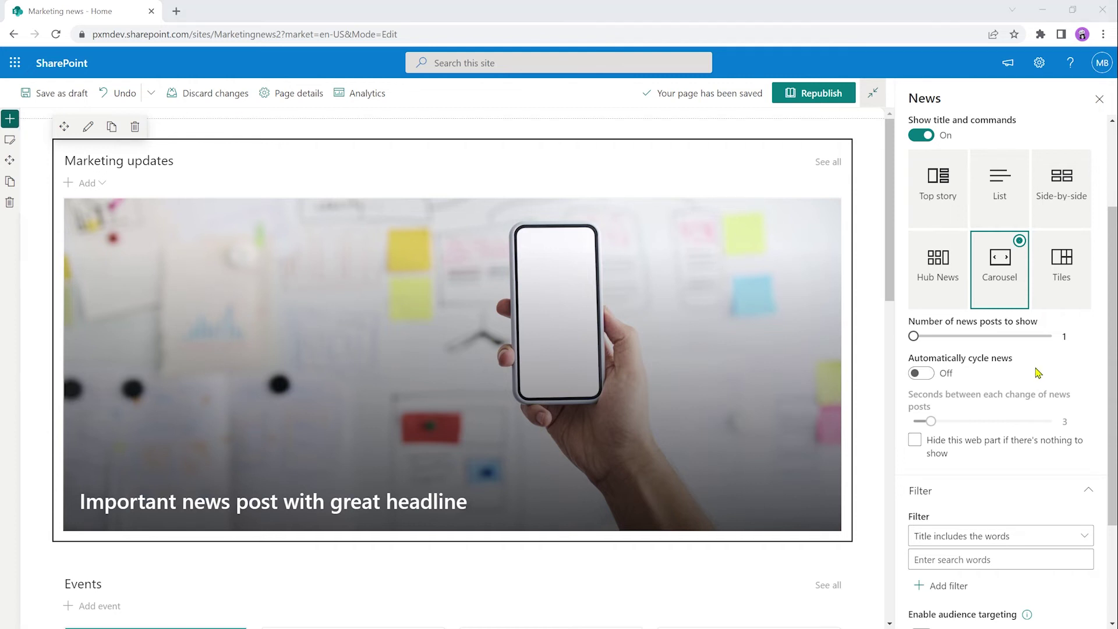
Show 5 posts in the Tiles layout, briefly trying Carousel before returning to Tiles
click(1055, 289)
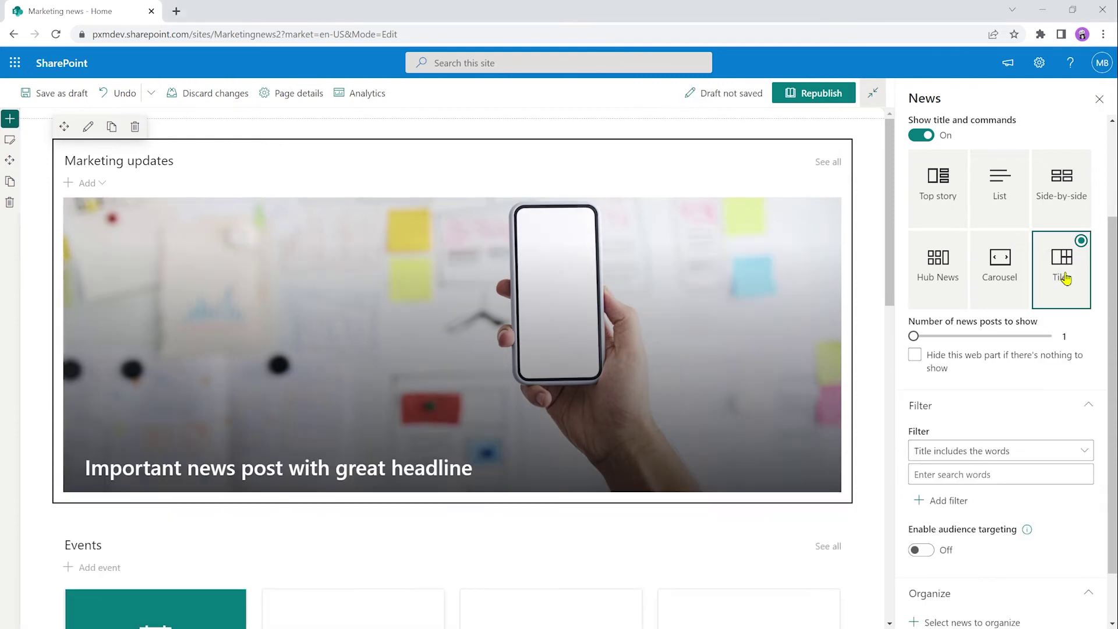
drag(914, 338, 1052, 336)
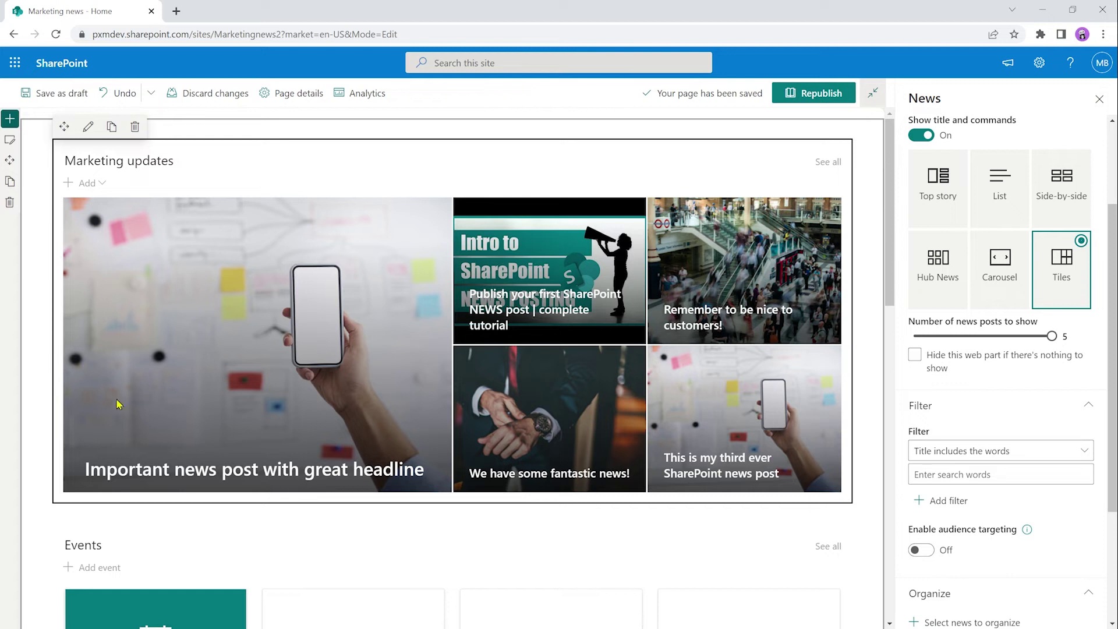
click(999, 262)
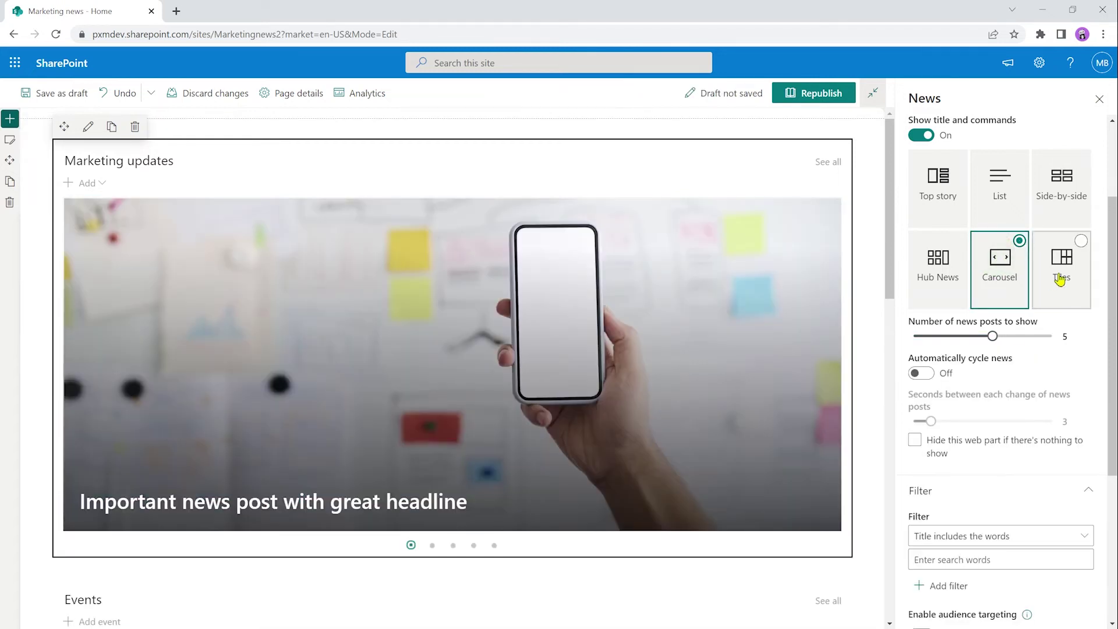
click(1057, 272)
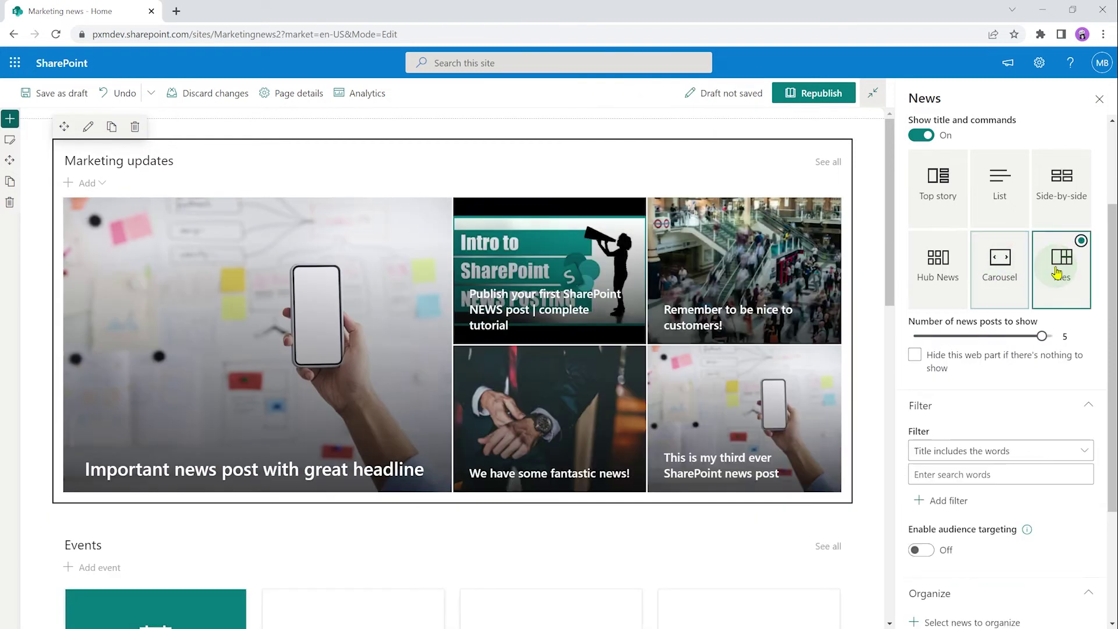
Republish the page and swipe through the news carousel in the mobile-width preview
click(821, 96)
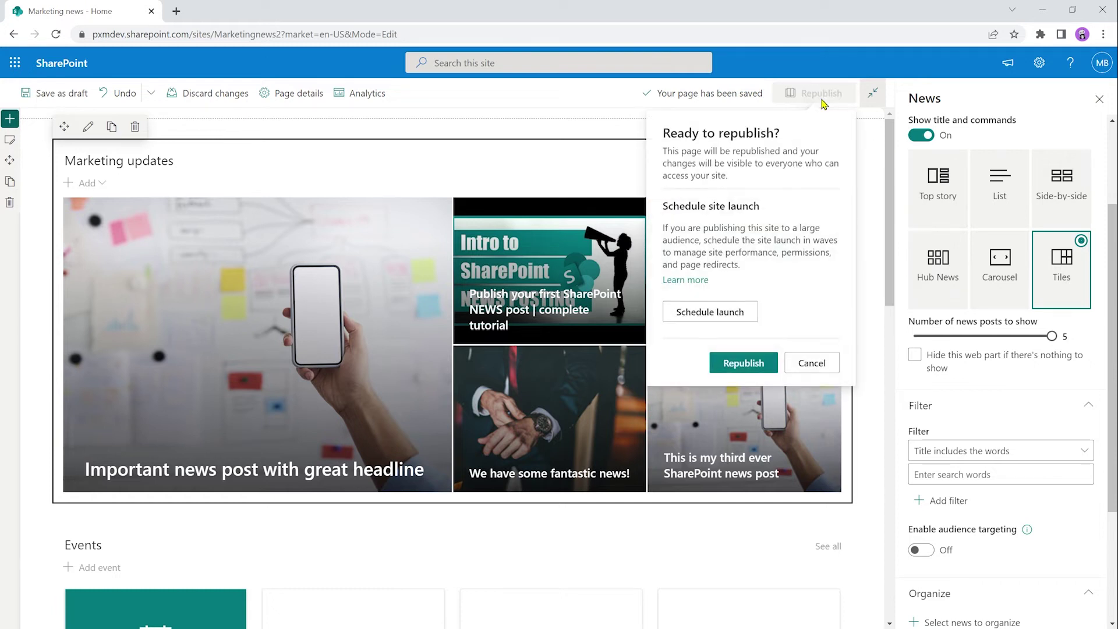
click(743, 361)
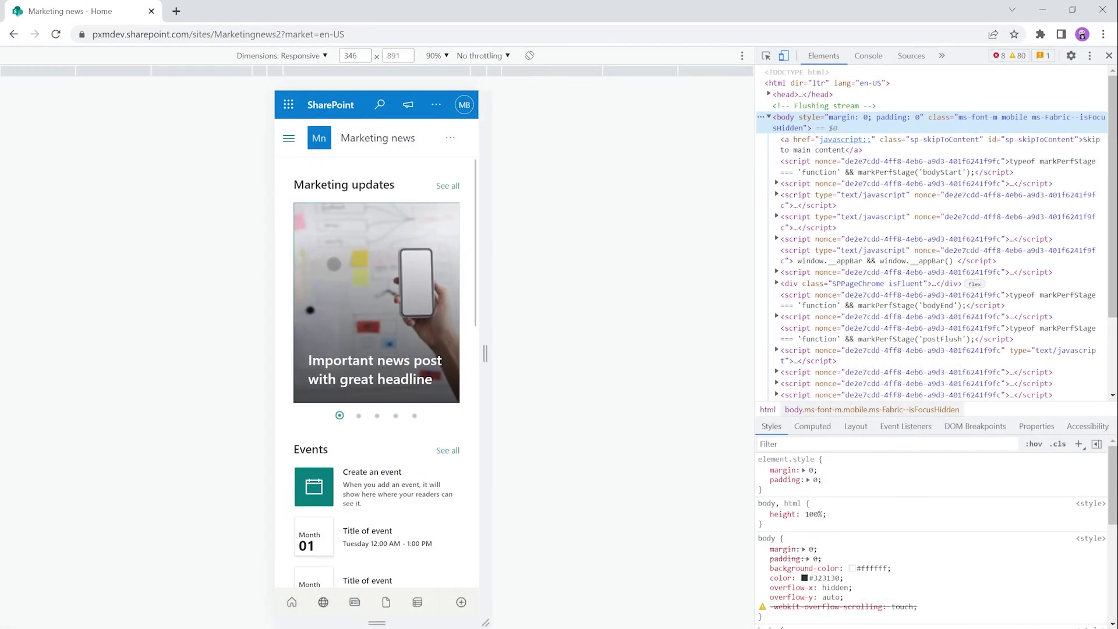
drag(485, 355, 515, 356)
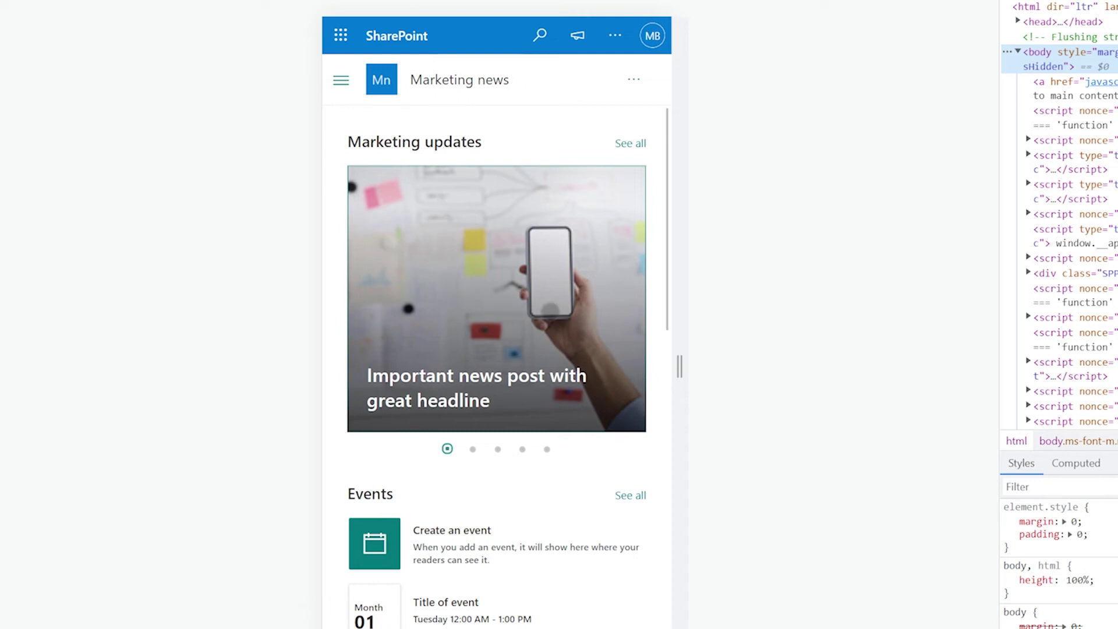
drag(599, 324, 350, 342)
drag(574, 350, 557, 355)
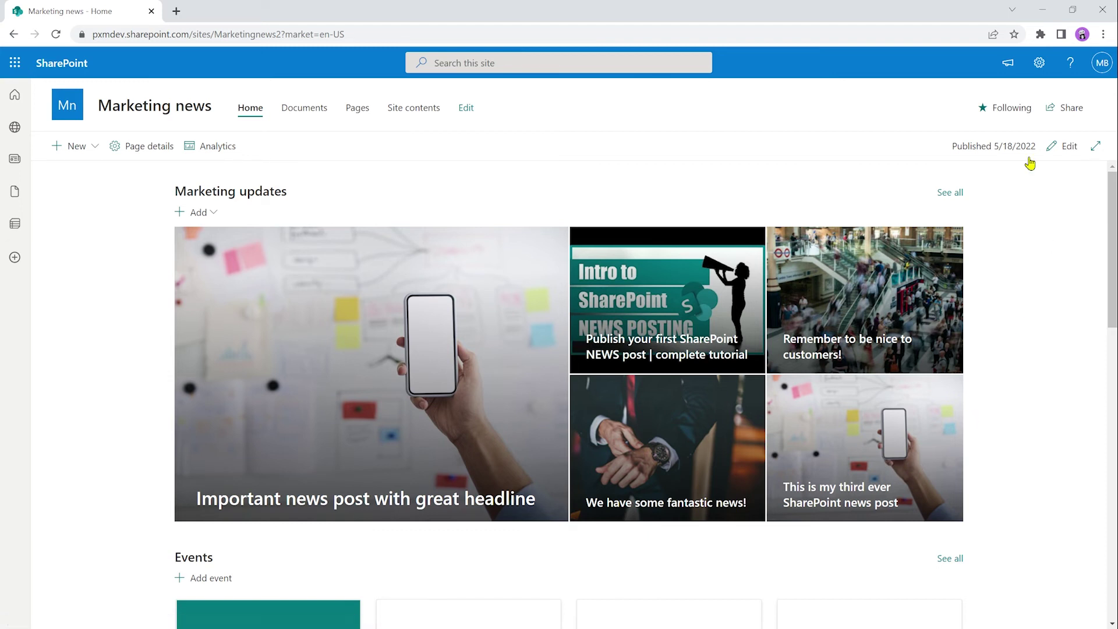
Edit the News web part, trying Top story, List and Side-by-side before choosing Hub News
click(1057, 146)
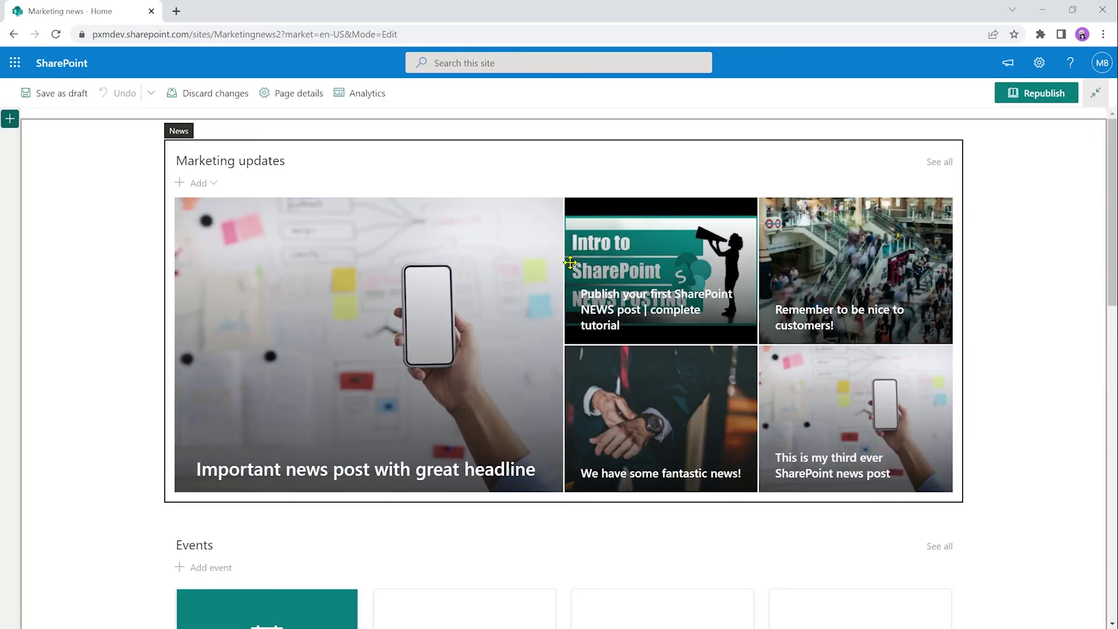
click(376, 286)
click(199, 127)
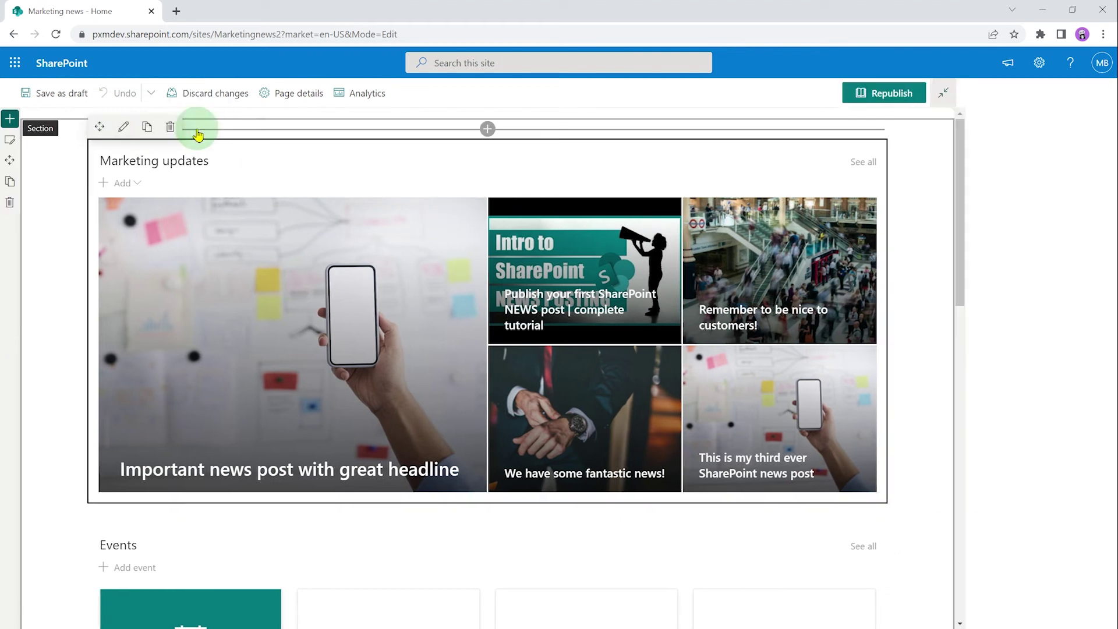
click(934, 271)
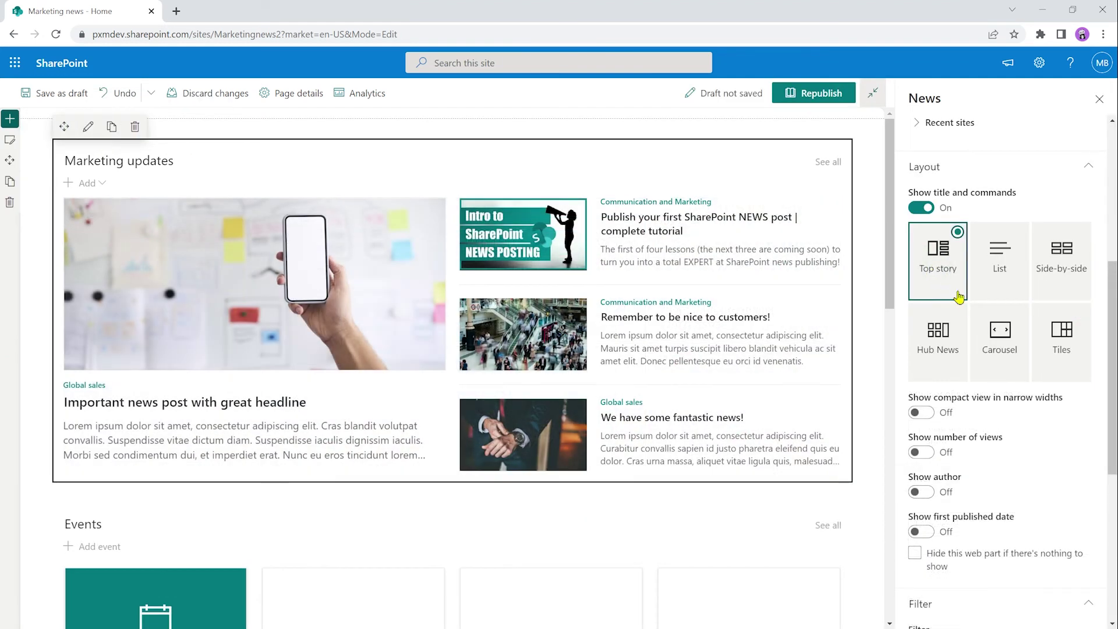
click(1000, 262)
click(1065, 270)
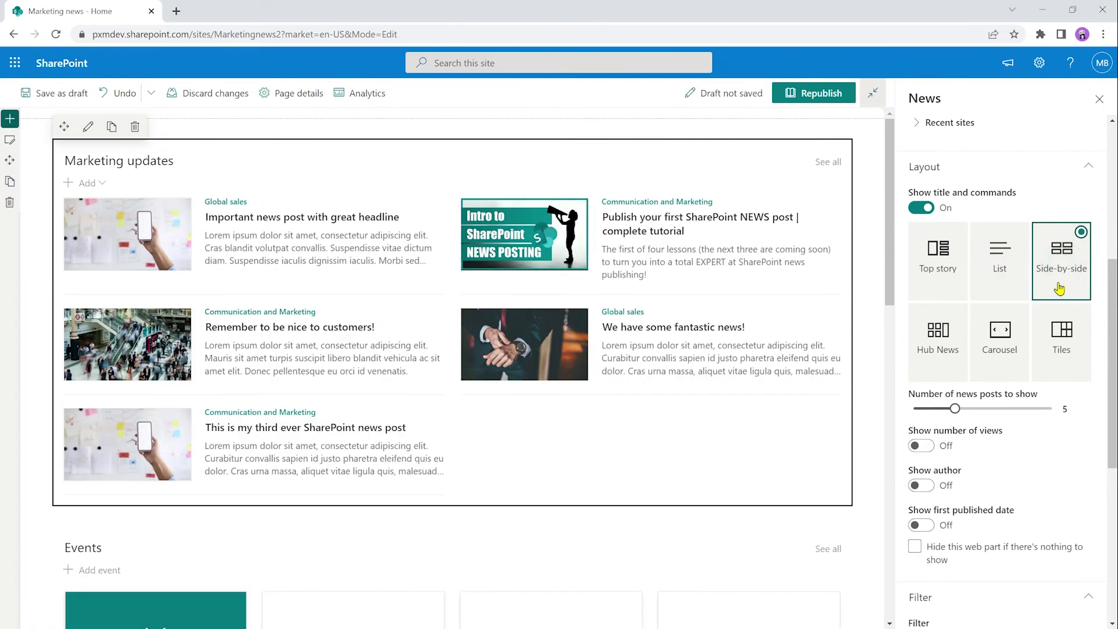
click(938, 352)
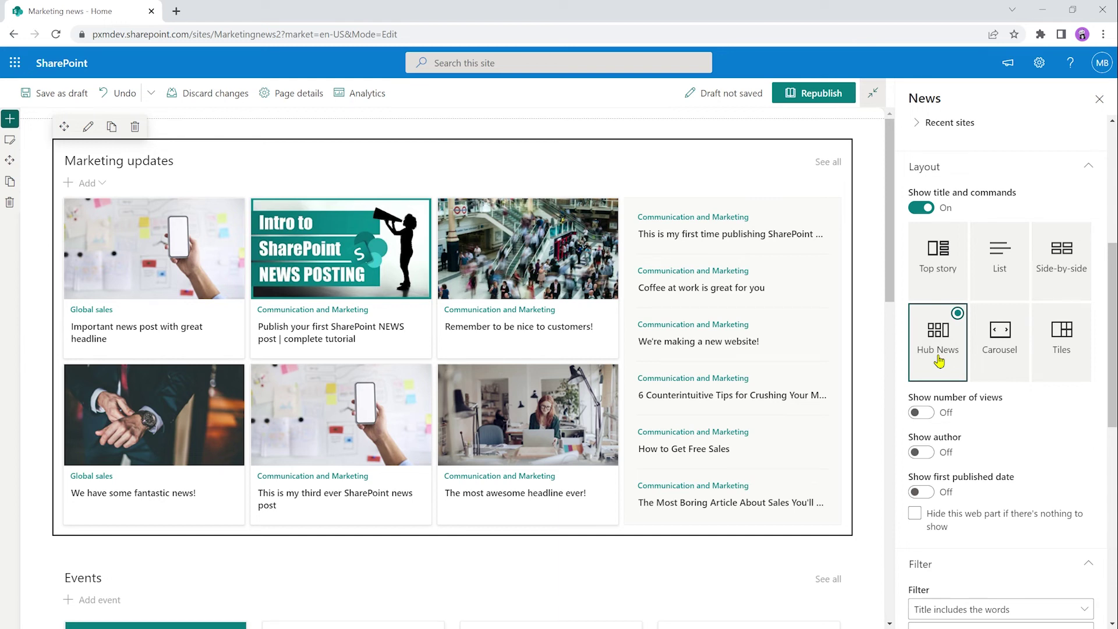
click(1099, 99)
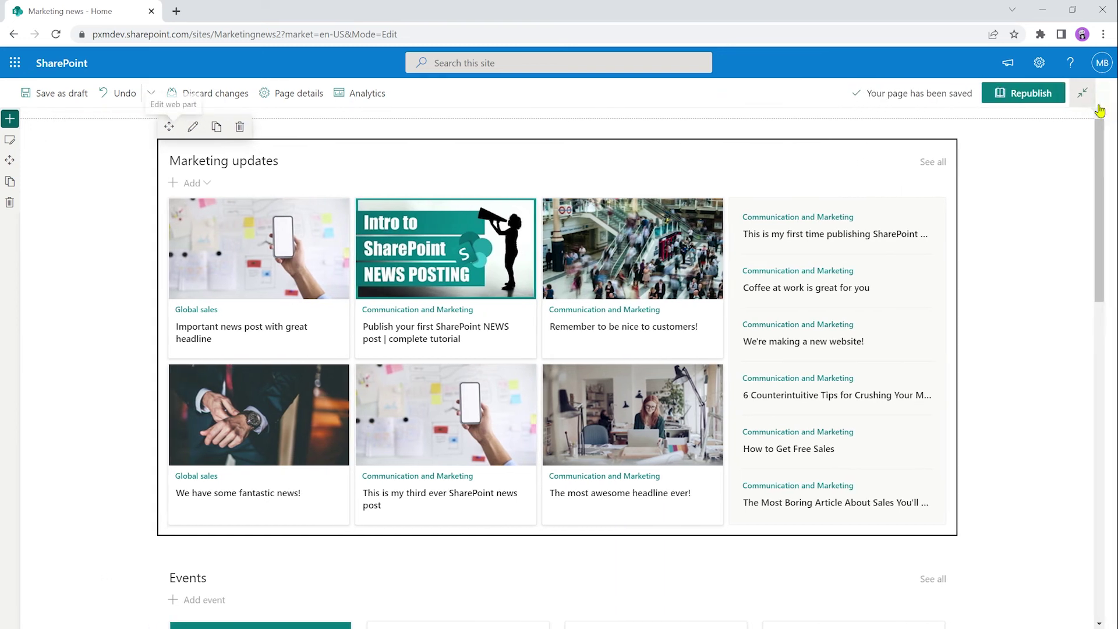
Republish the page and open the browser's device preview with F12
click(1063, 99)
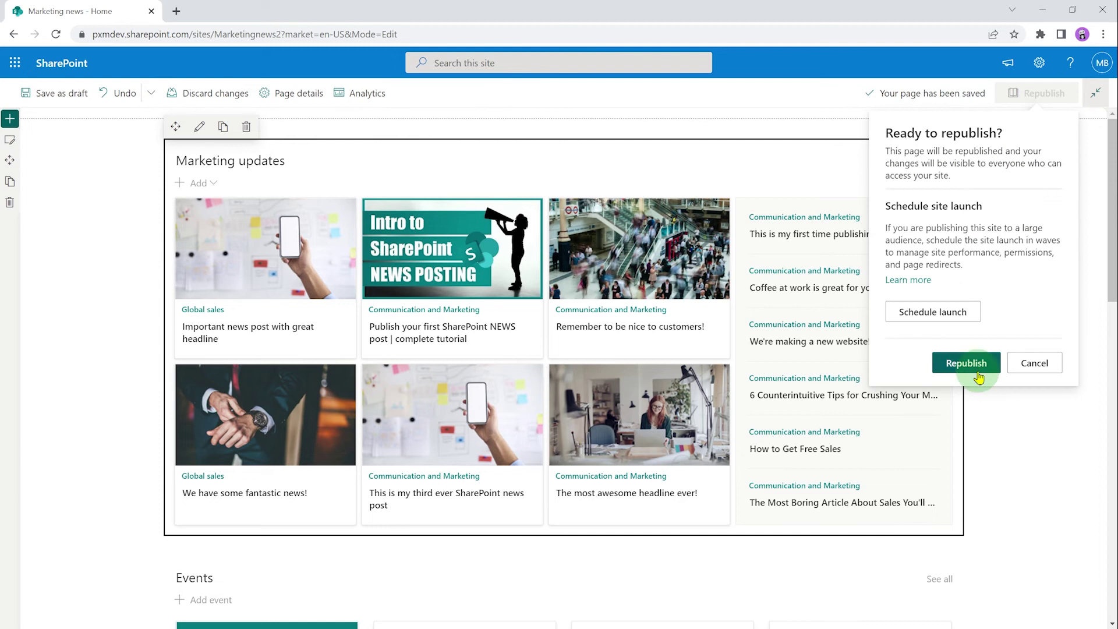
click(968, 364)
key(F12)
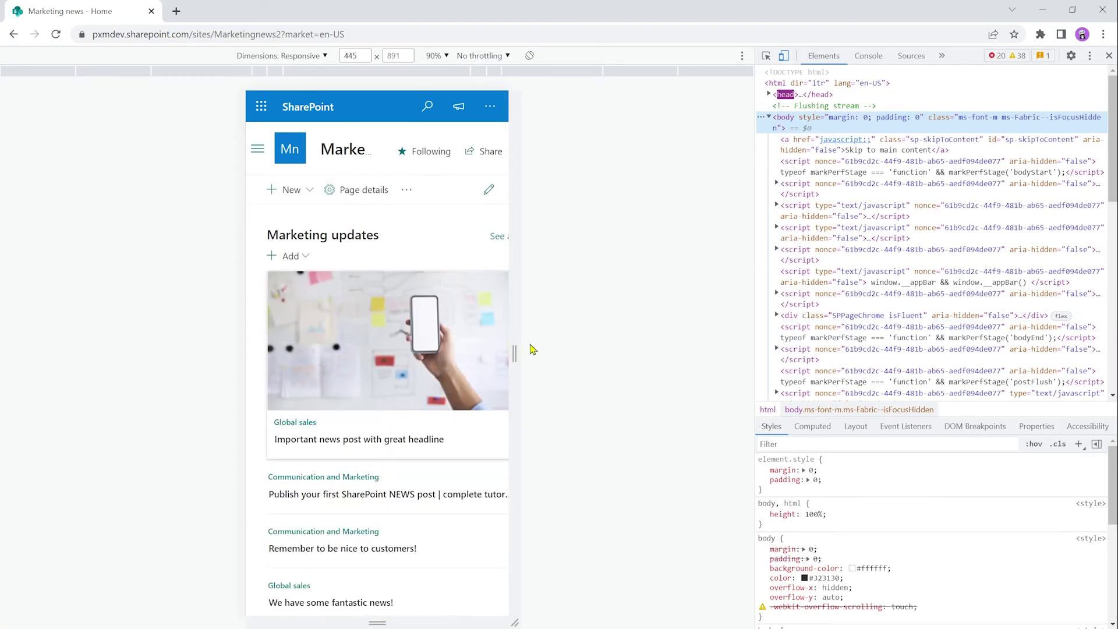
Preview the page at desktop, phone and tablet widths, then close DevTools and resume editing
drag(515, 347, 661, 346)
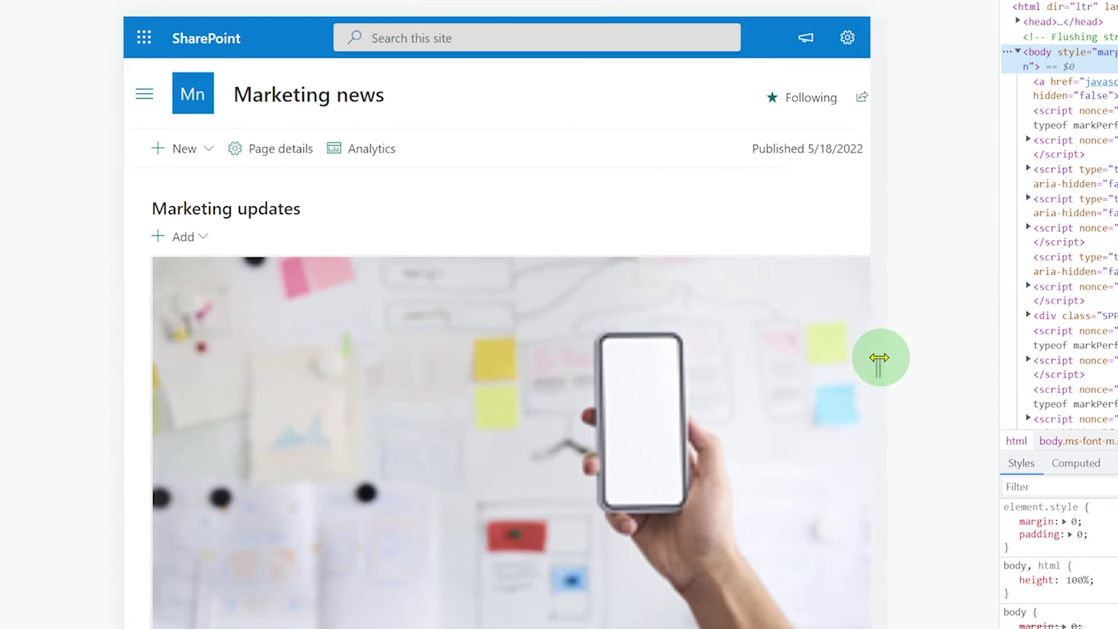
drag(879, 358, 655, 369)
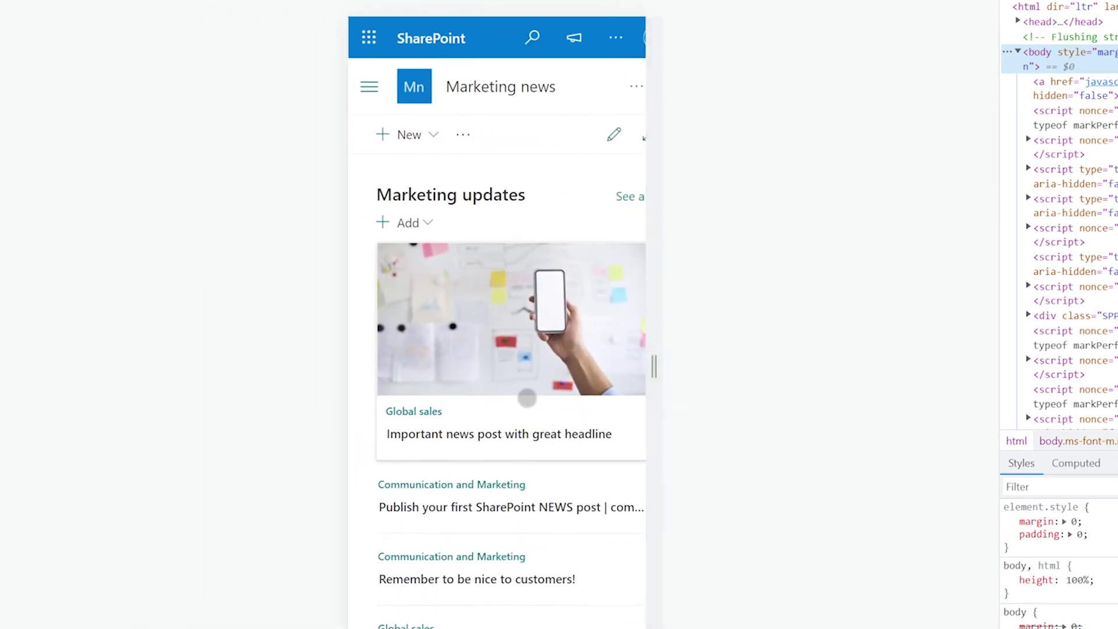
scroll(527, 398, down, 1)
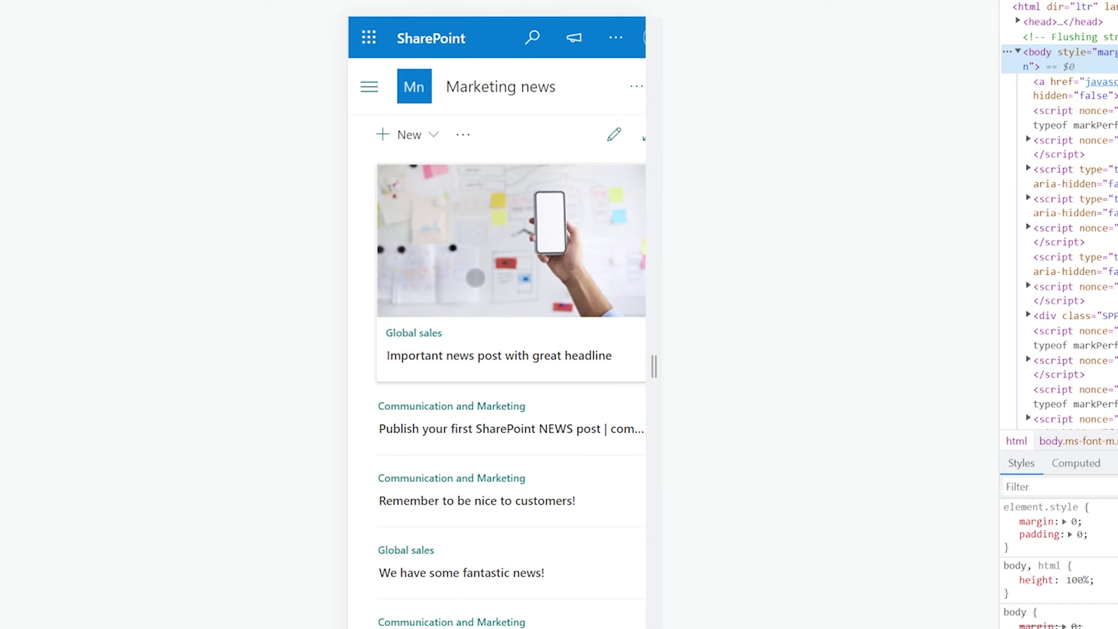
drag(654, 366, 774, 365)
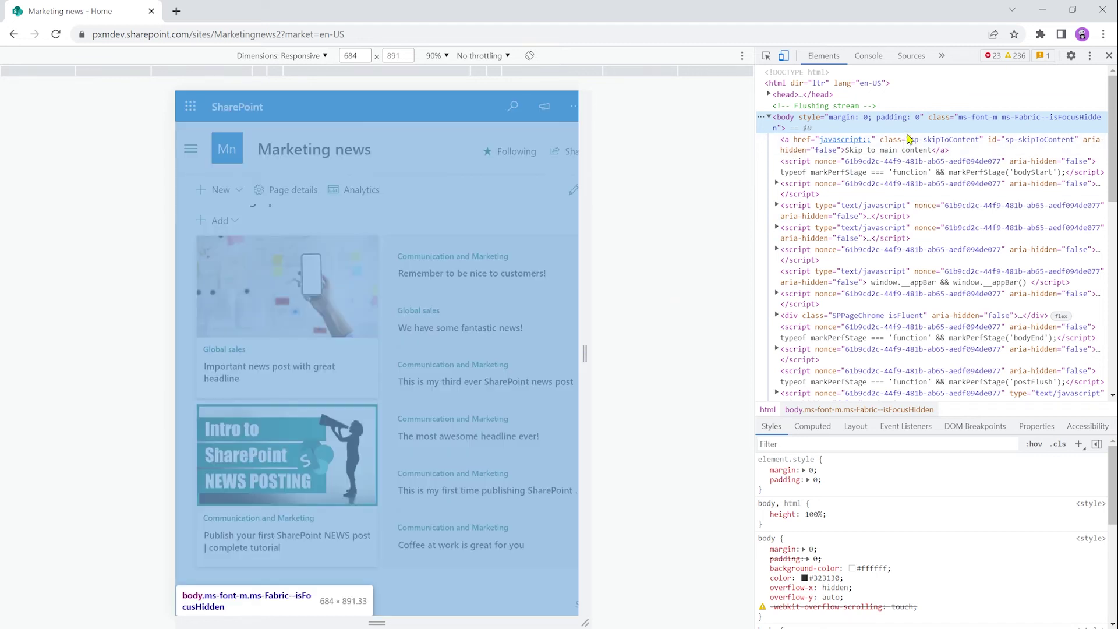
key(F12)
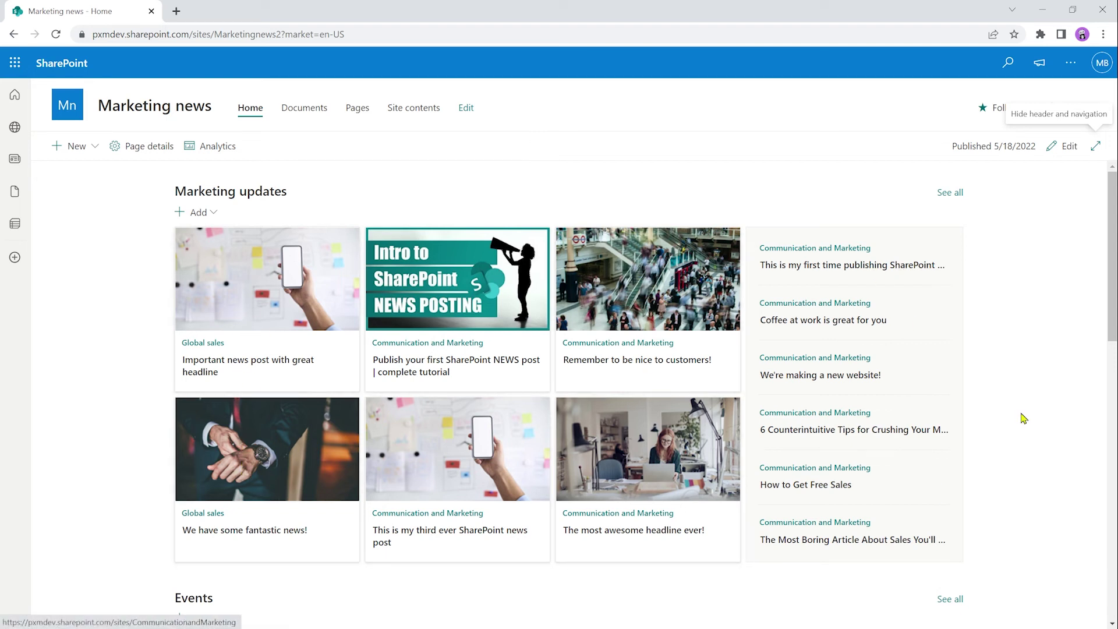
click(1067, 147)
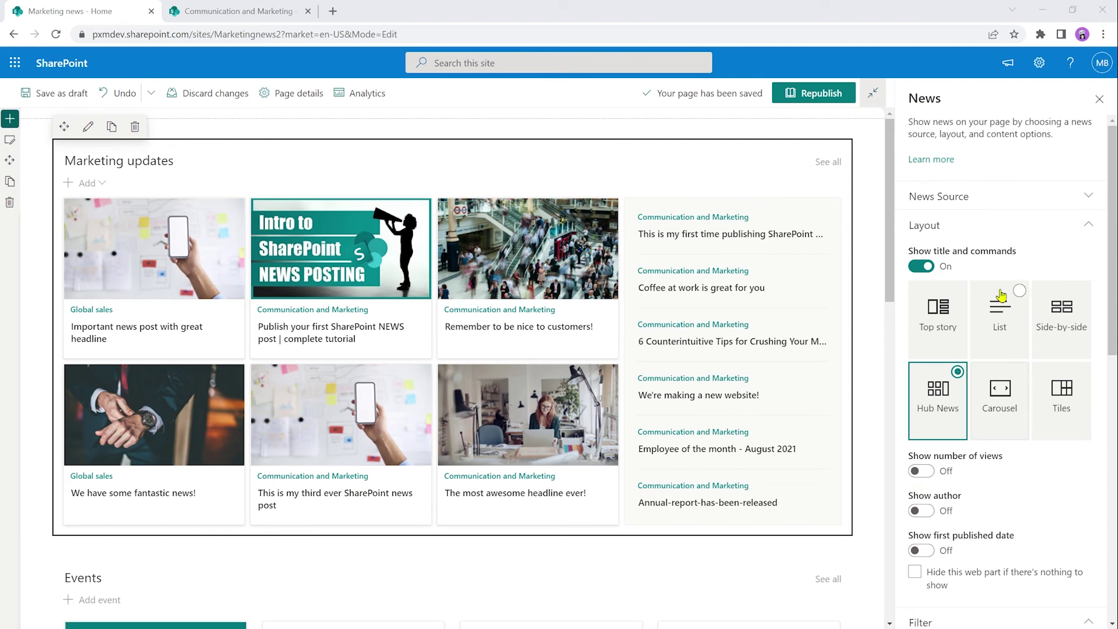
Collapse Layout and set a 'Title includes the words' filter for 'boring'
click(931, 226)
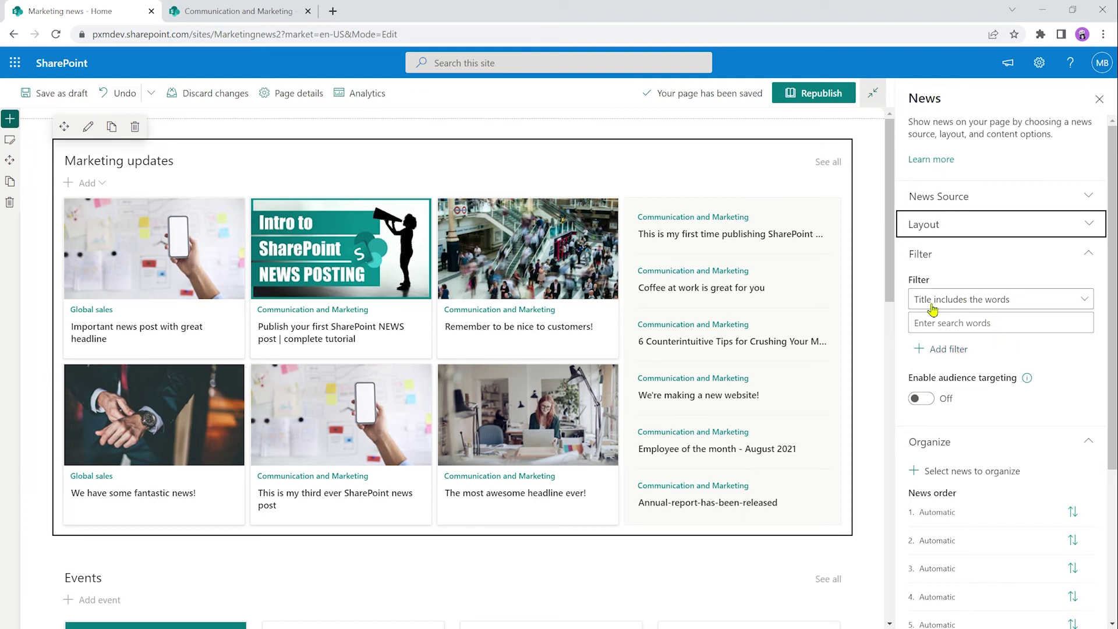
click(966, 304)
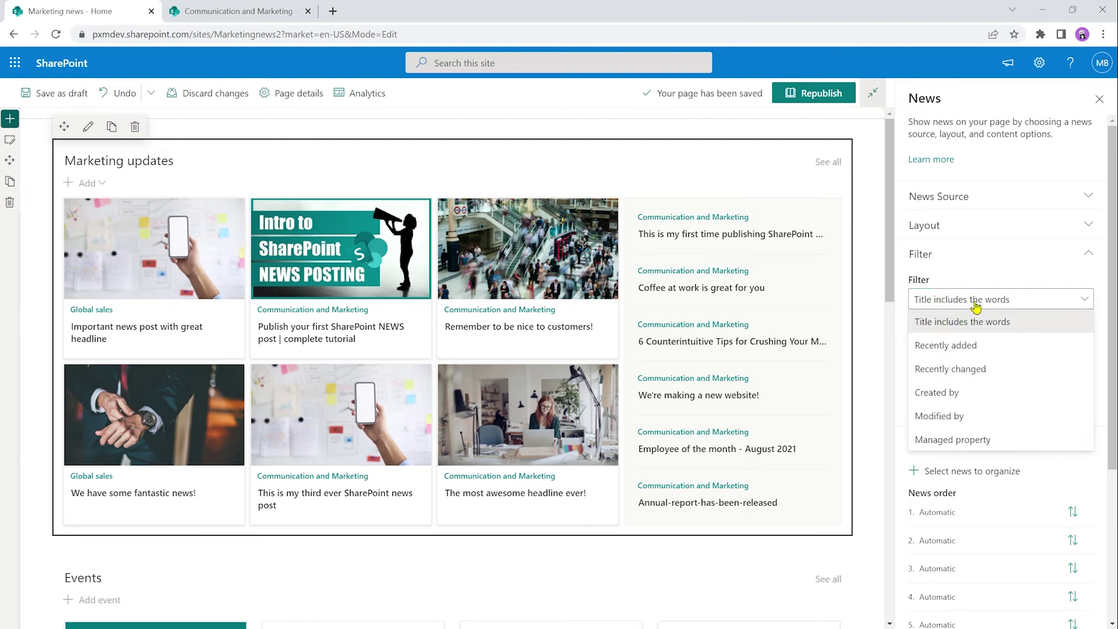
click(979, 321)
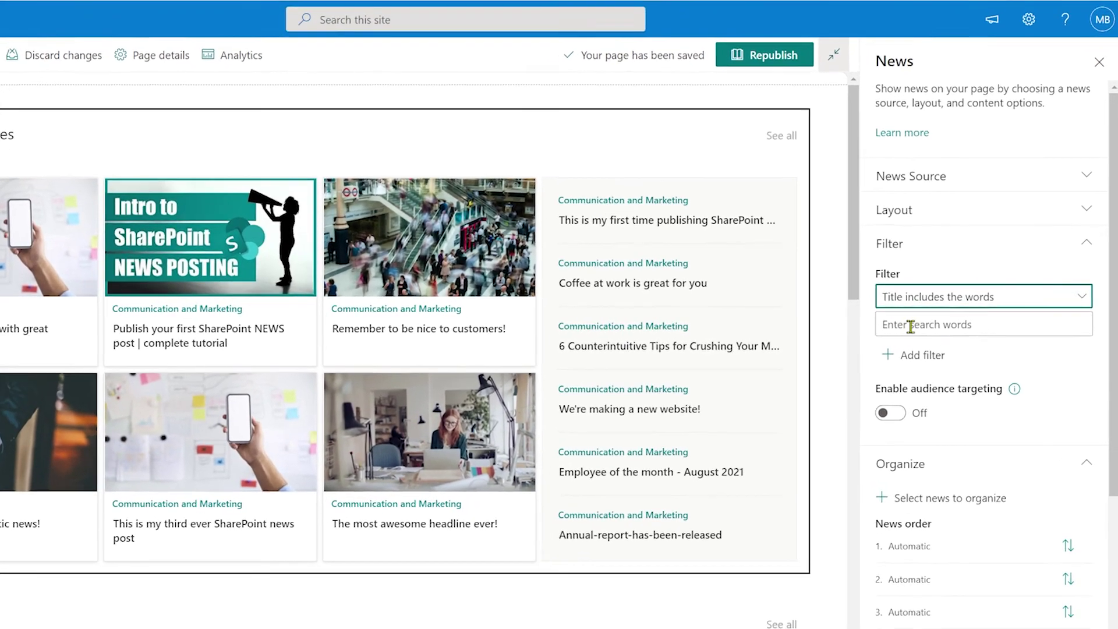
click(938, 324)
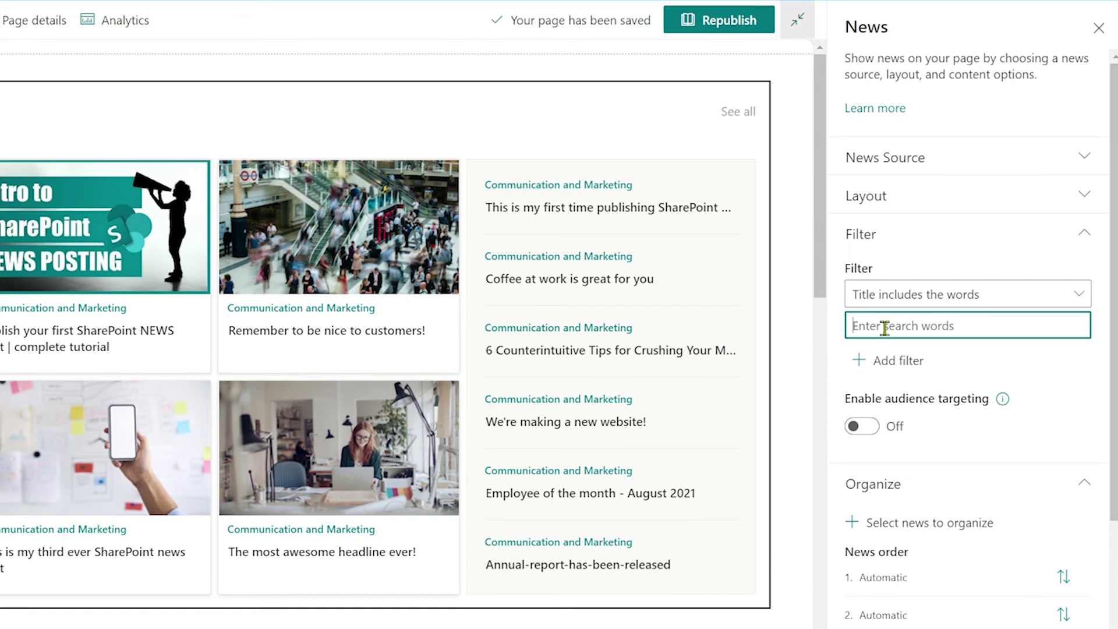
text(boring)
Add a second filter row, then remove the 'boring' title filter
click(899, 364)
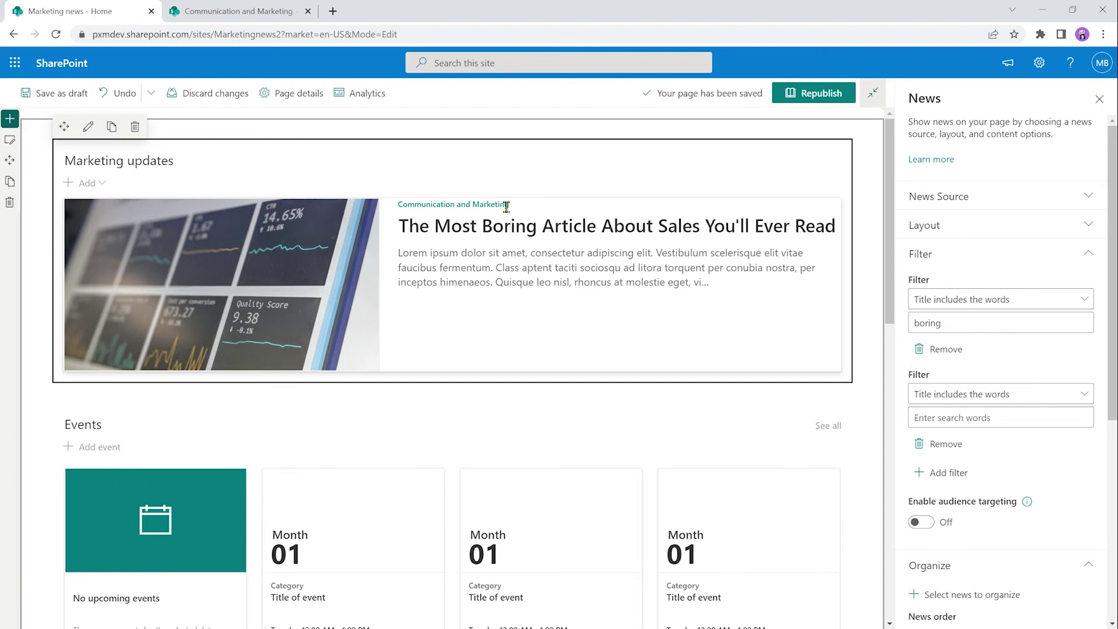
drag(486, 226, 534, 227)
click(524, 256)
Try the Recently changed filter with Last year and Earlier this month, then choose Managed property
click(950, 352)
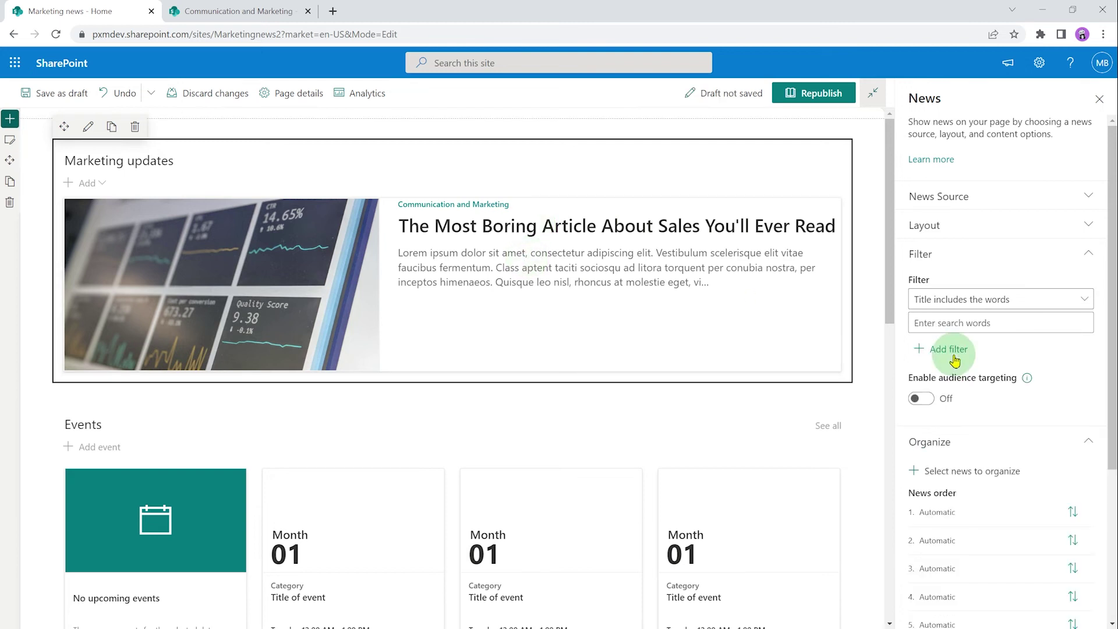
click(1007, 304)
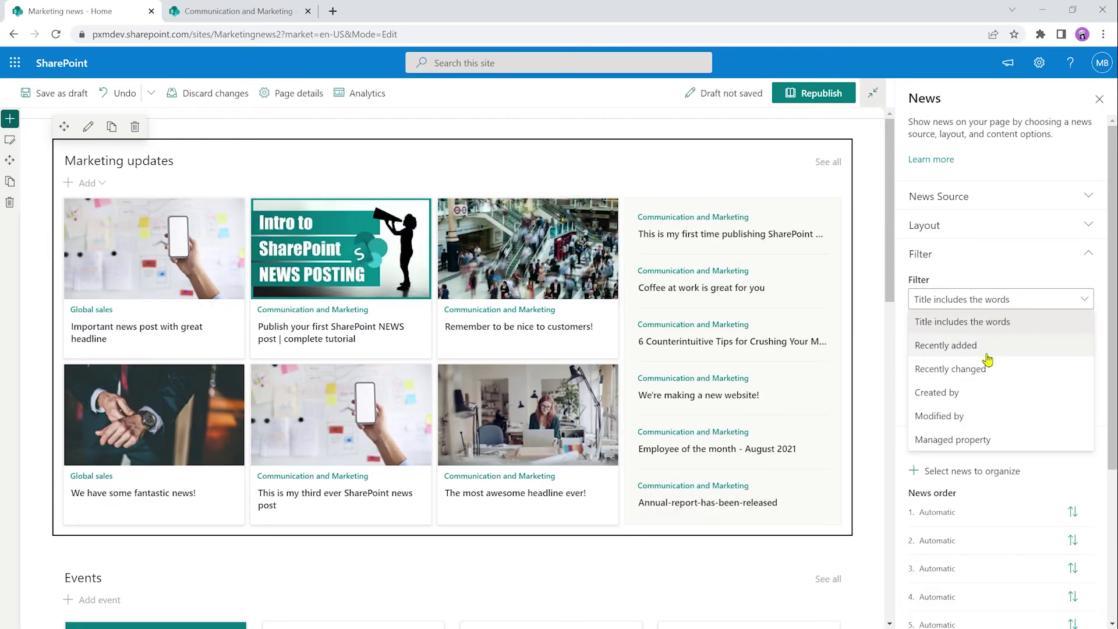
click(989, 370)
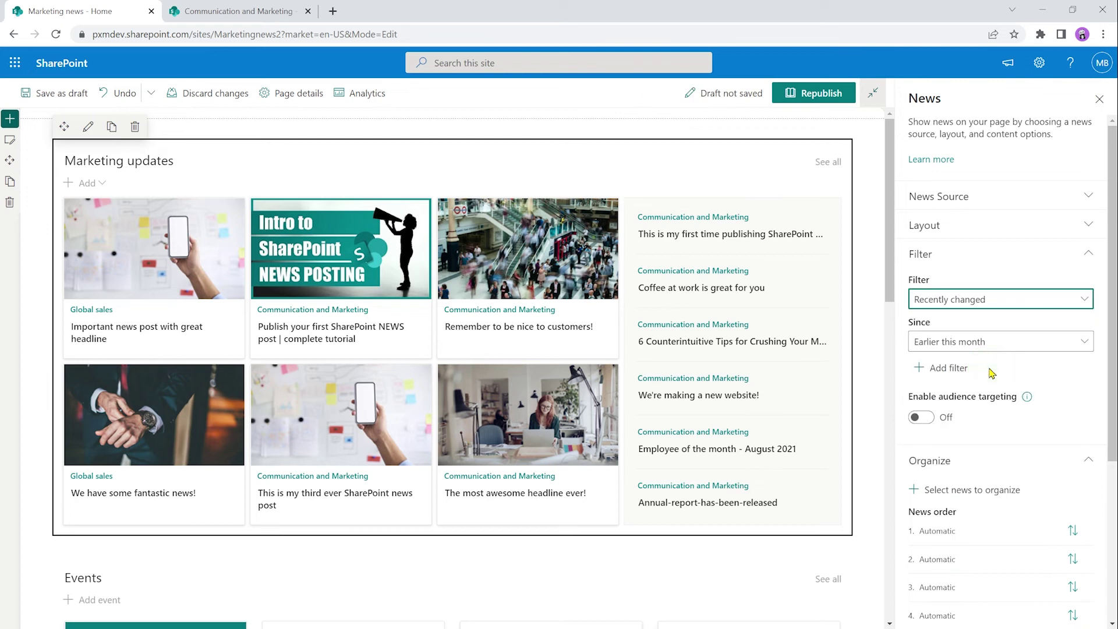
click(974, 347)
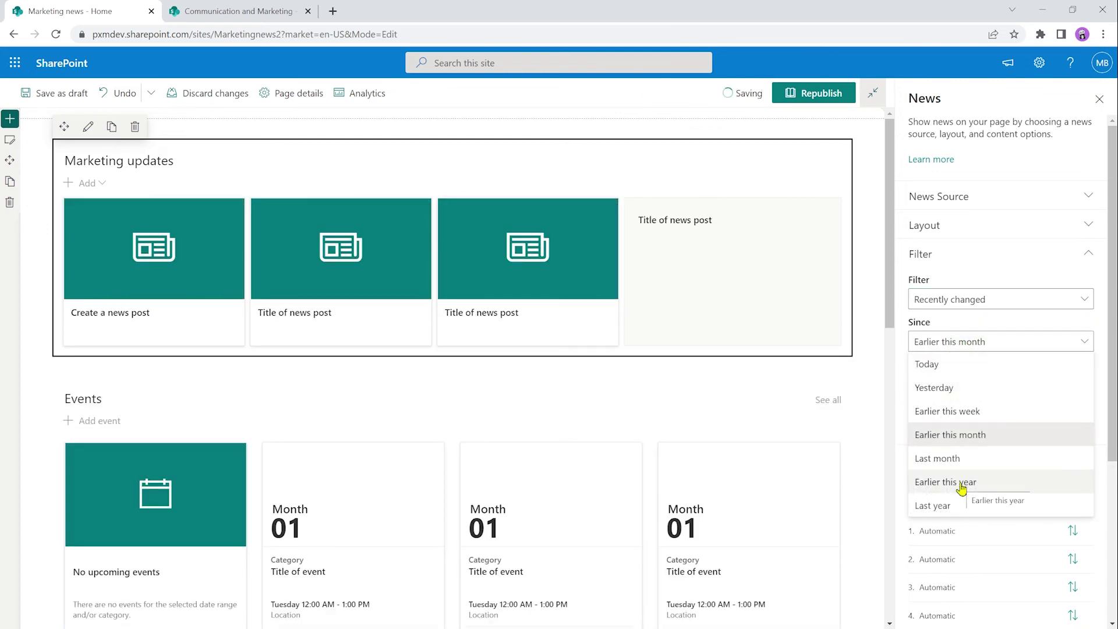
click(932, 504)
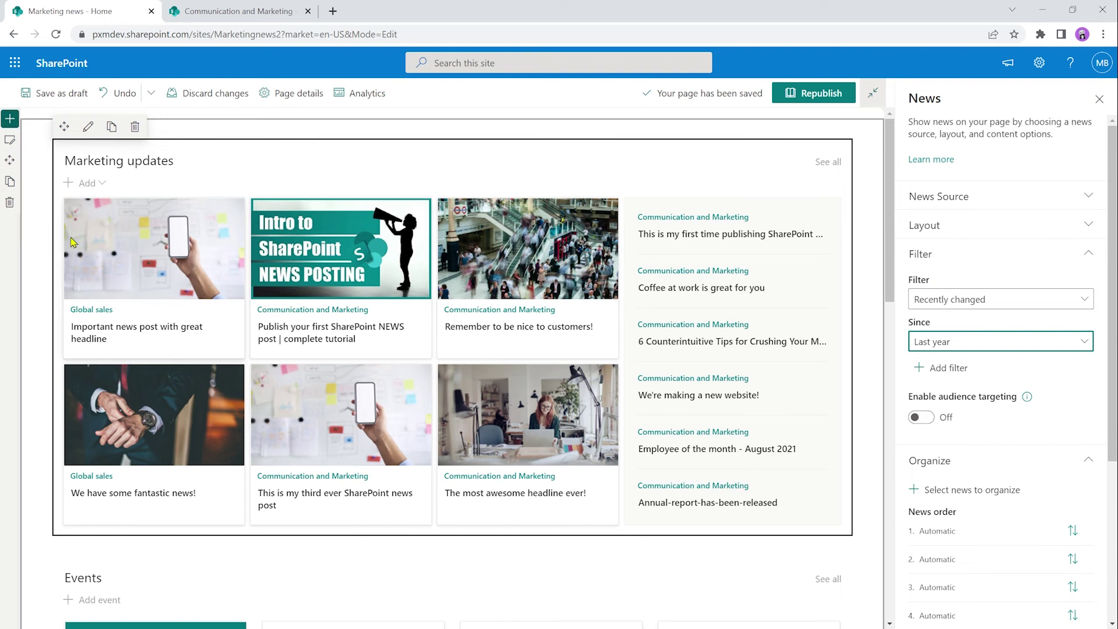
click(962, 342)
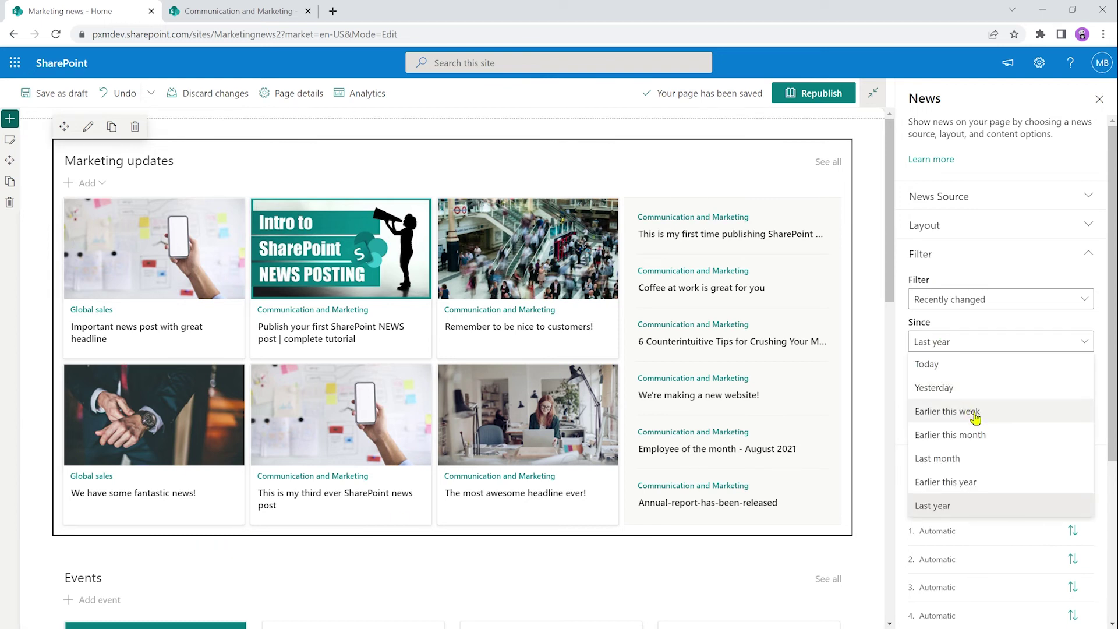
click(971, 436)
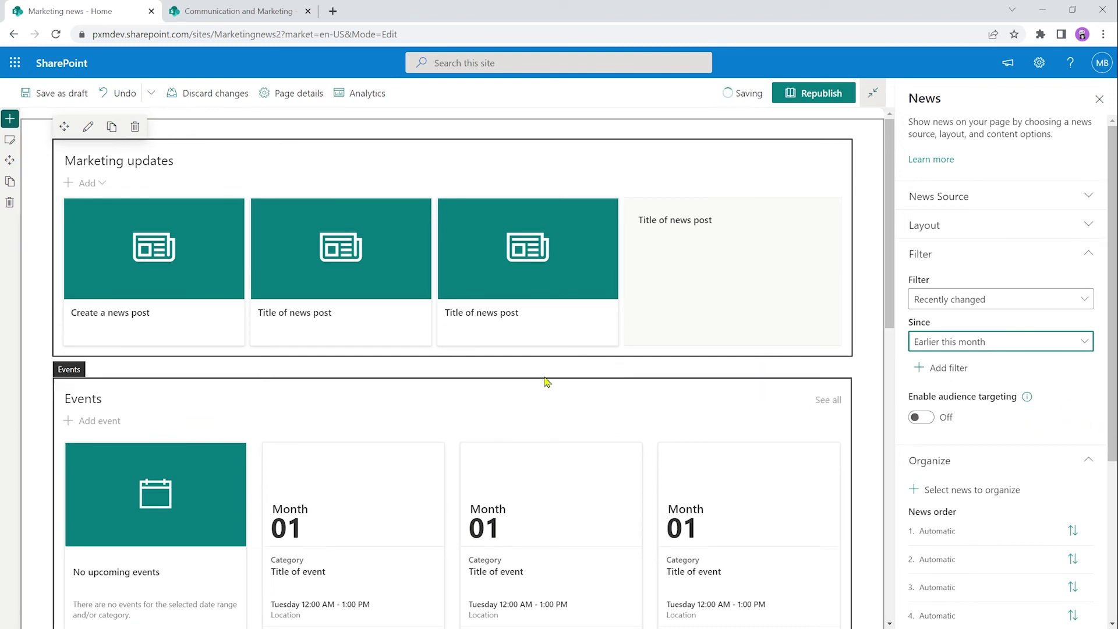
click(1083, 300)
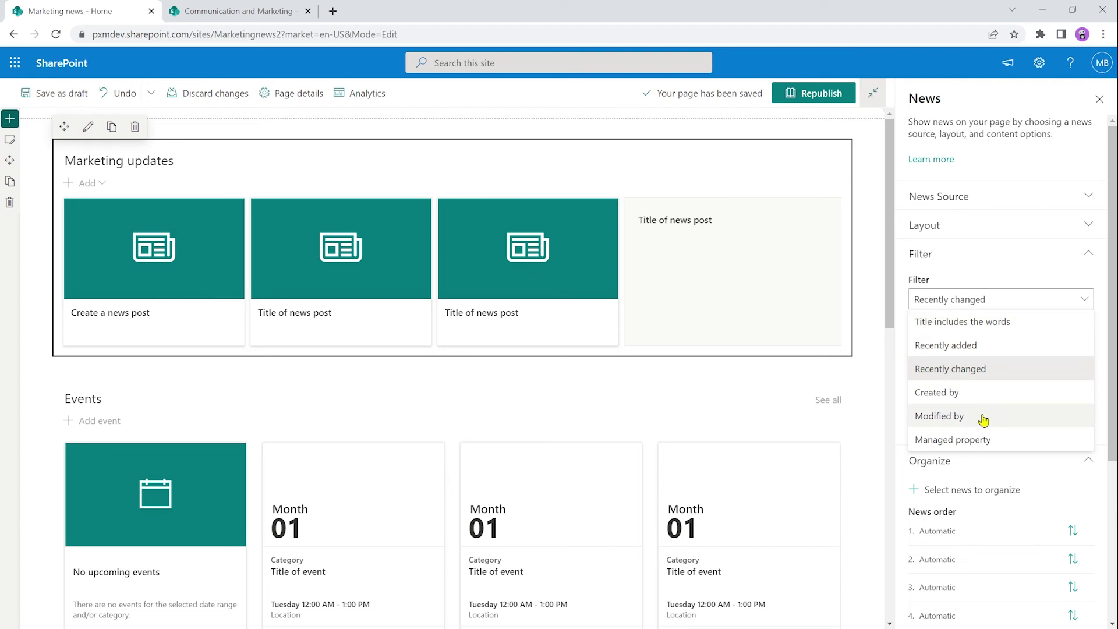
click(982, 440)
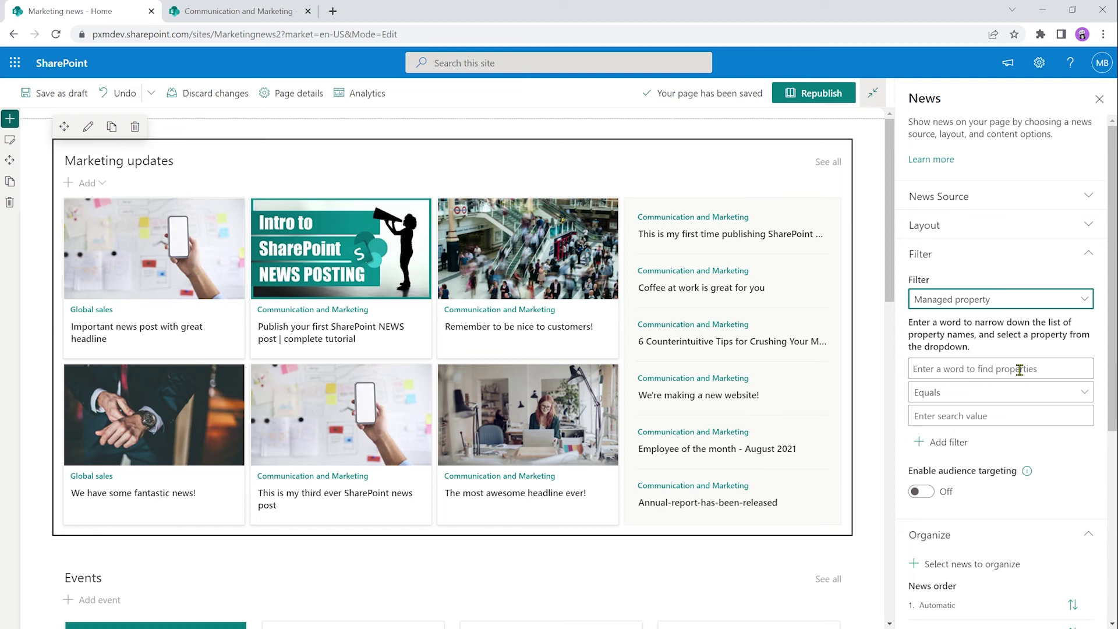
Collapse the Filter section and open the Select news to organize panel
click(994, 255)
scroll(1008, 268, down, 1)
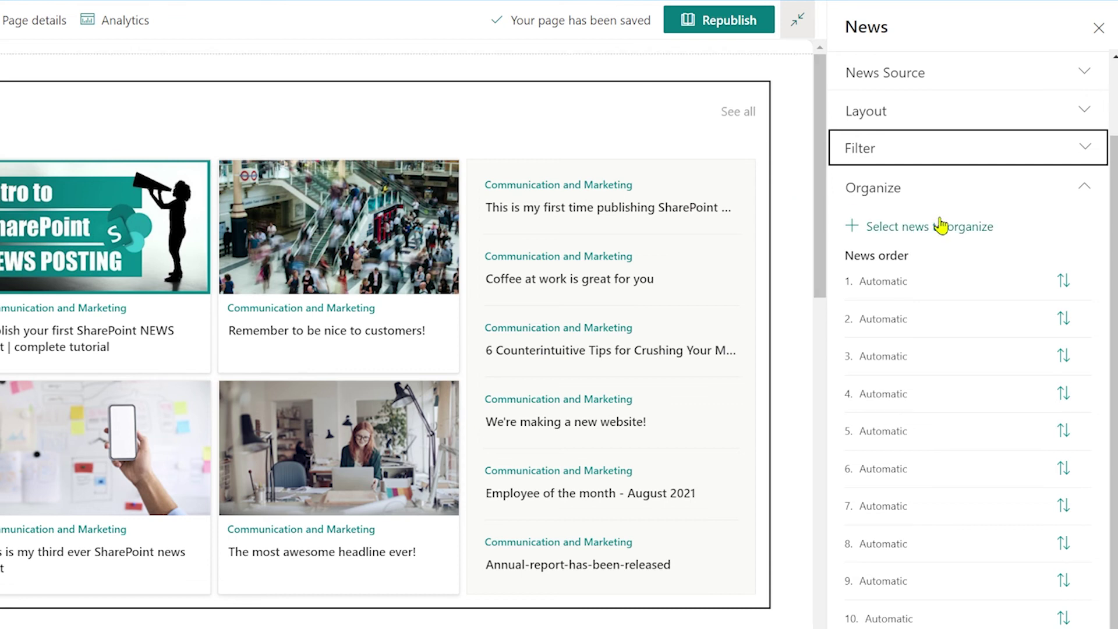
click(912, 239)
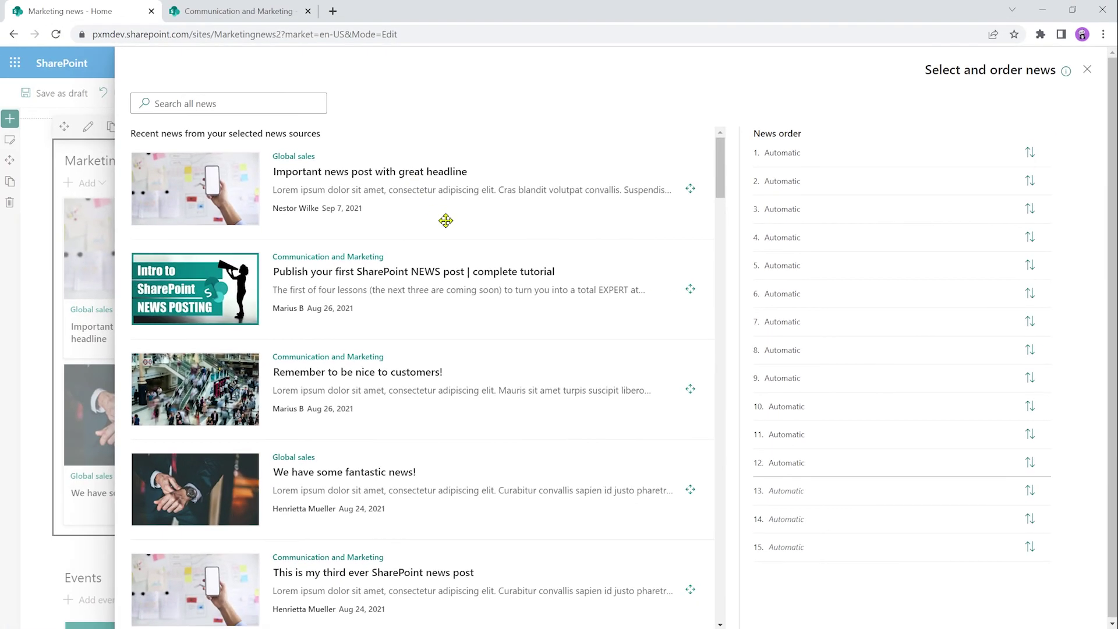
Pin Retail-sales-up-5--previous-quarter third and Remember to be nice to customers! first in News order
scroll(424, 218, down, 10)
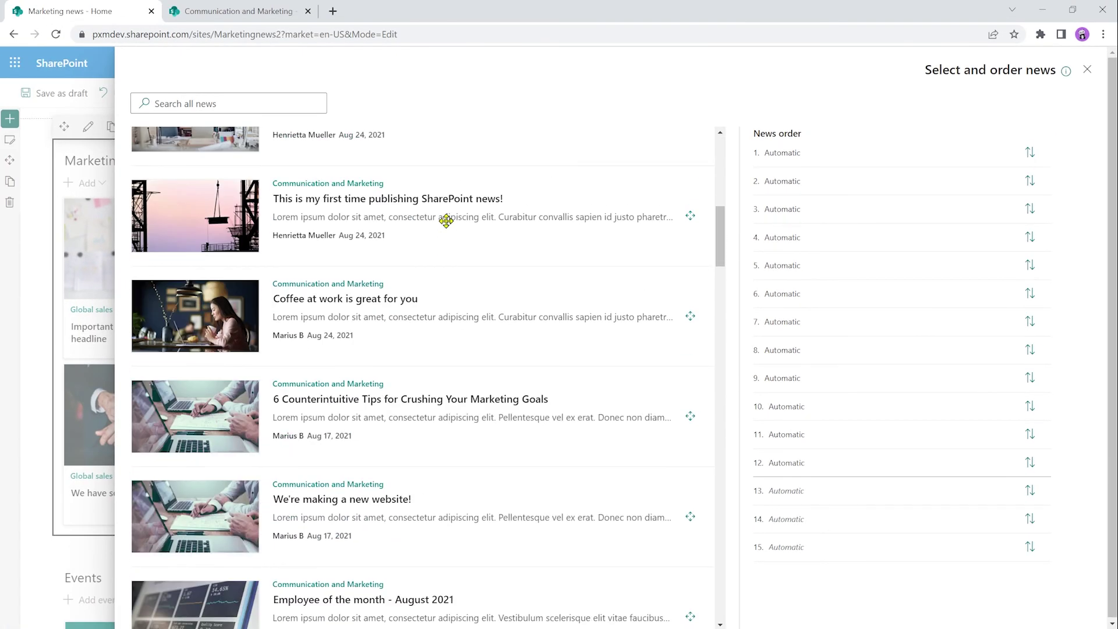
scroll(446, 221, down, 15)
scroll(446, 221, down, 2)
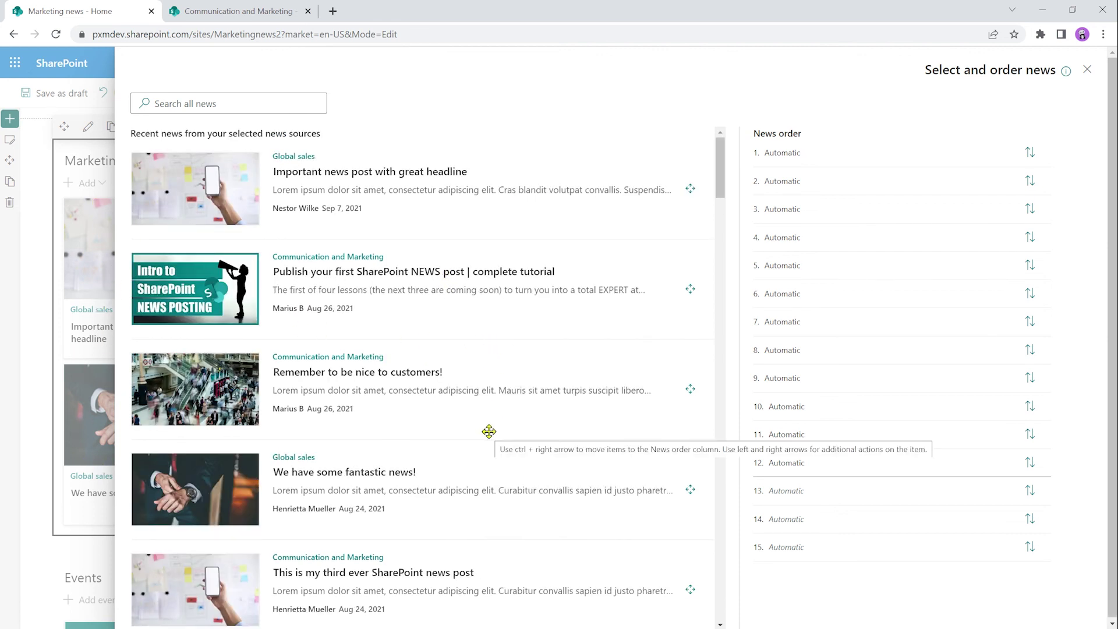
scroll(486, 419, down, 8)
scroll(478, 404, down, 10)
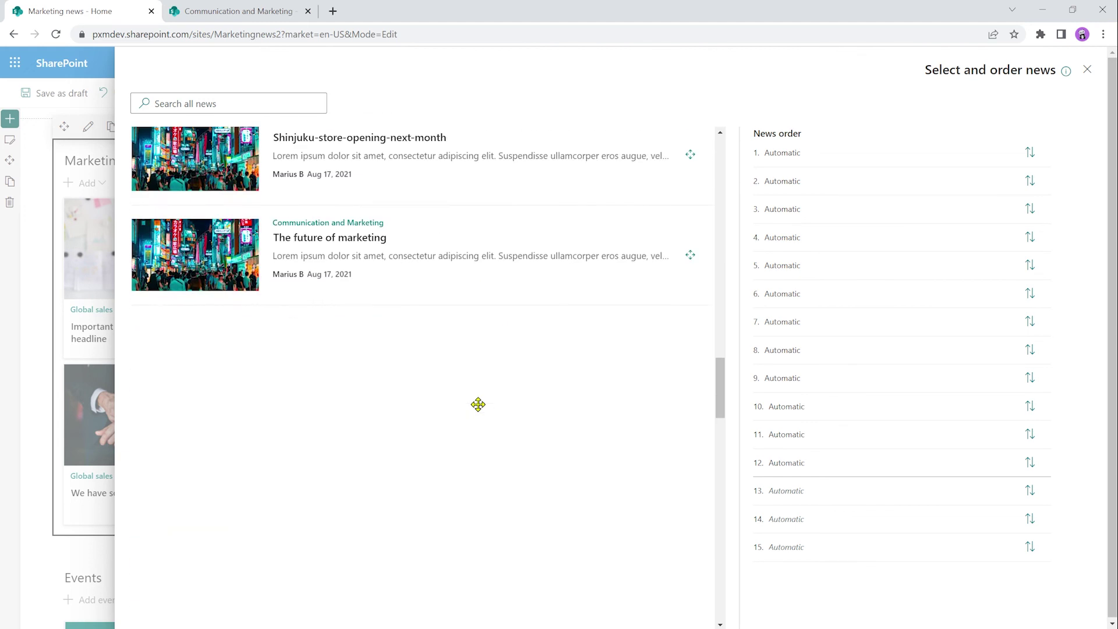
scroll(478, 404, down, 5)
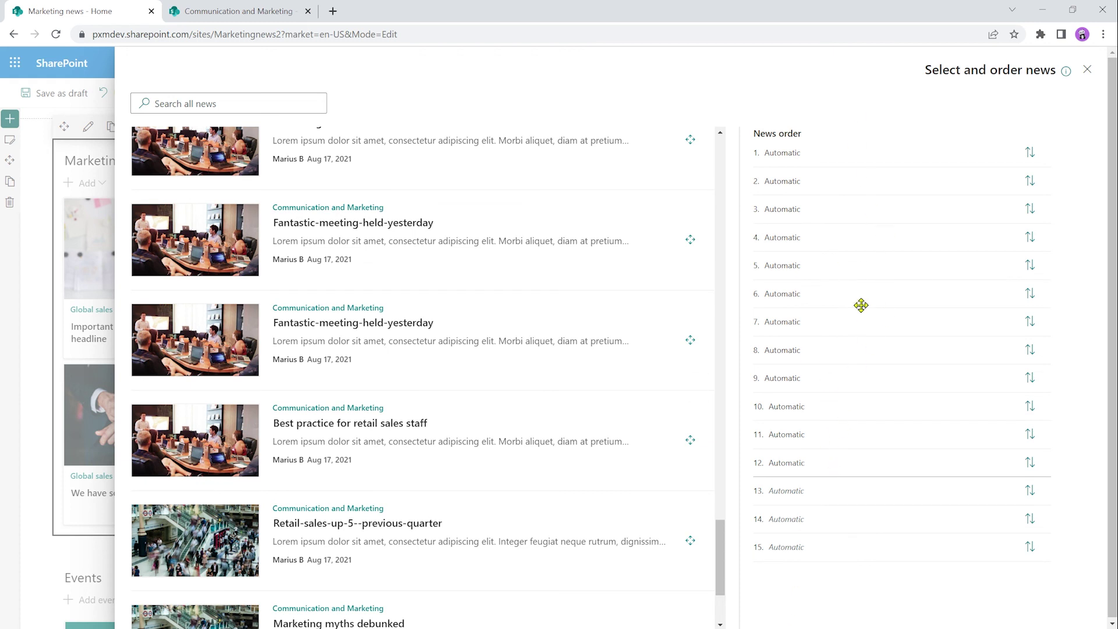
scroll(429, 433, down, 2)
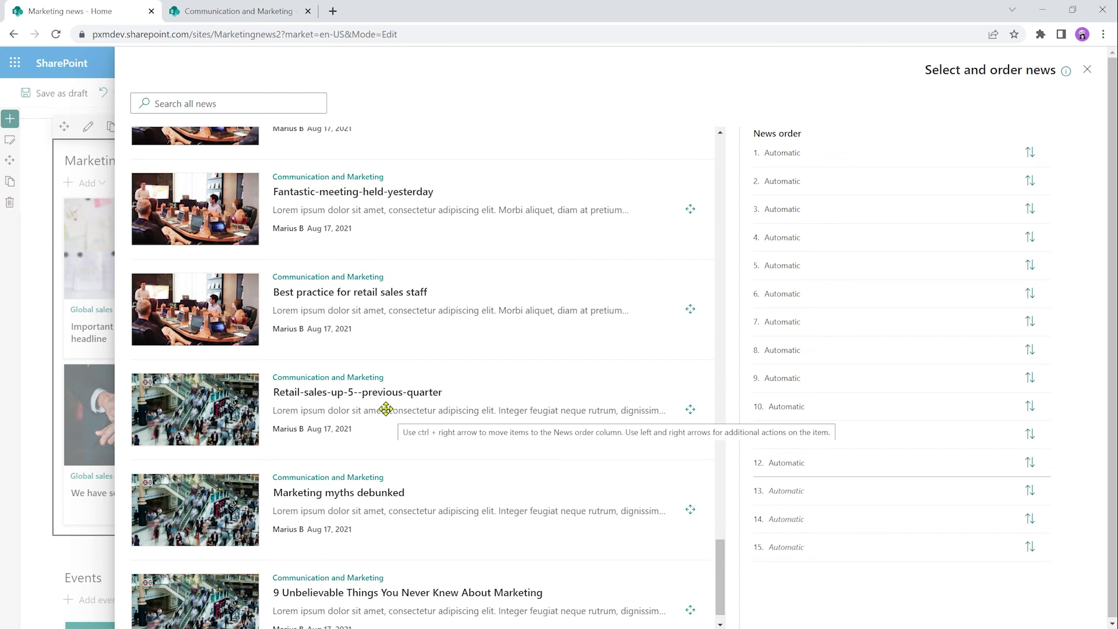
drag(373, 411, 817, 178)
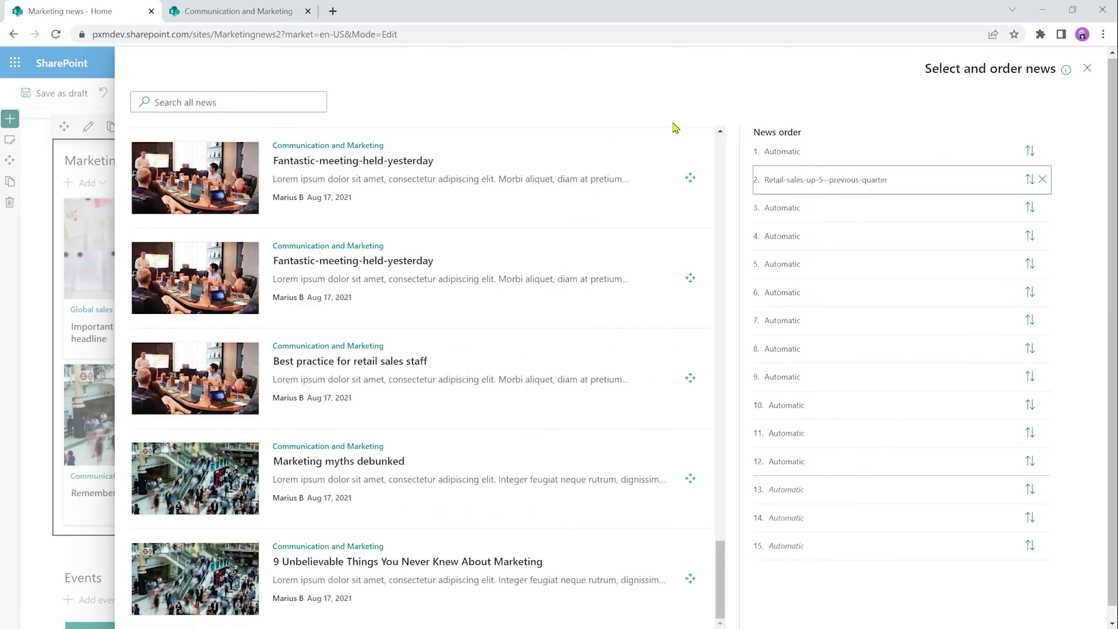
scroll(577, 314, up, 20)
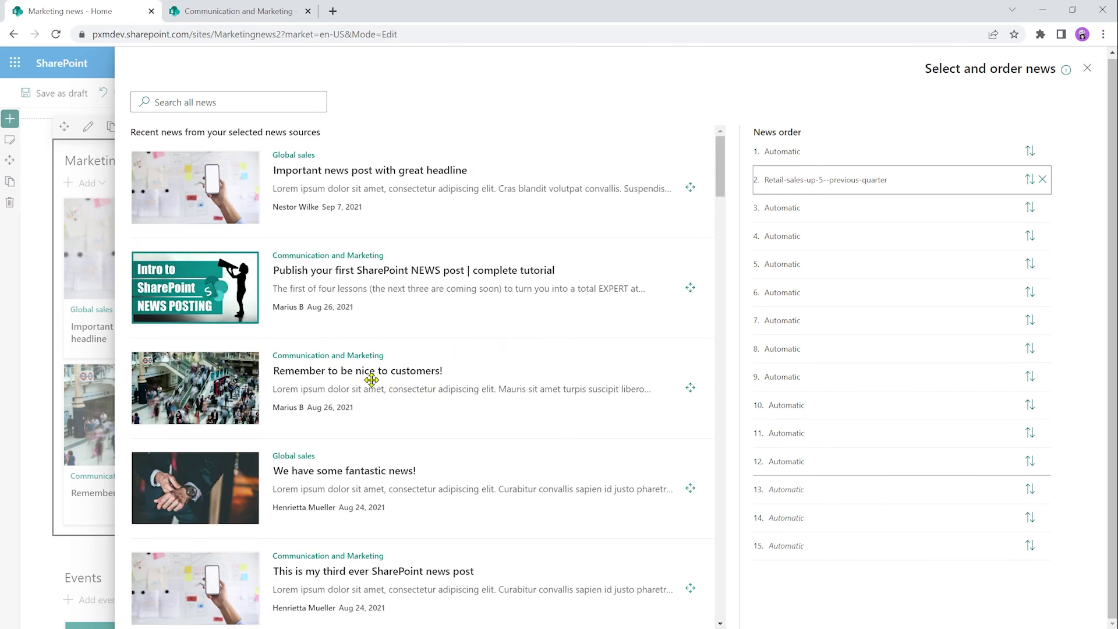
drag(372, 379, 789, 152)
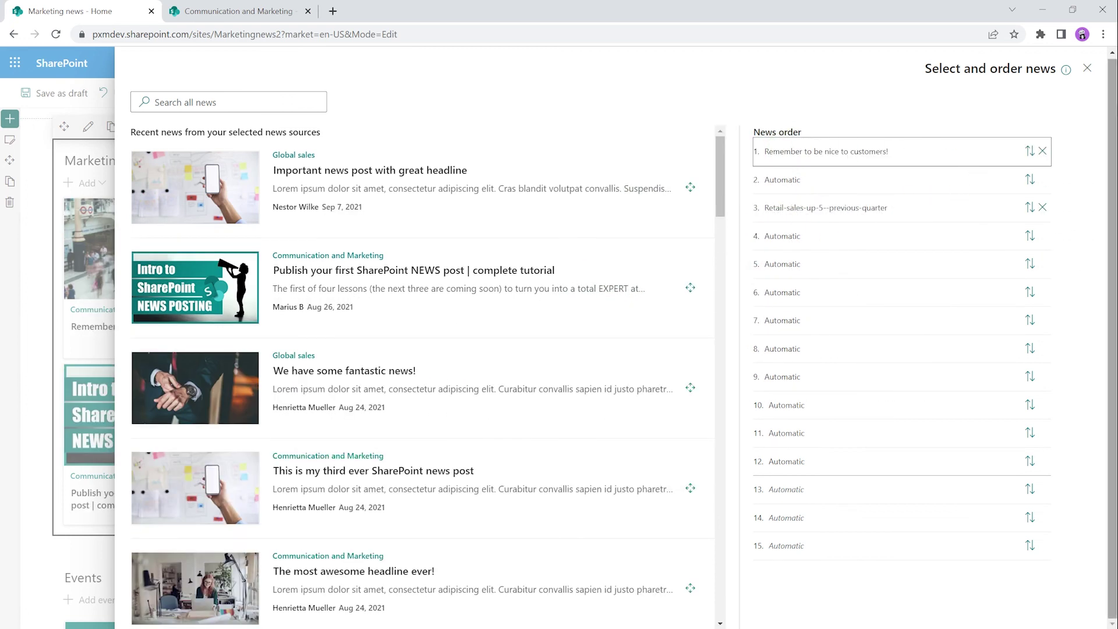
click(1087, 68)
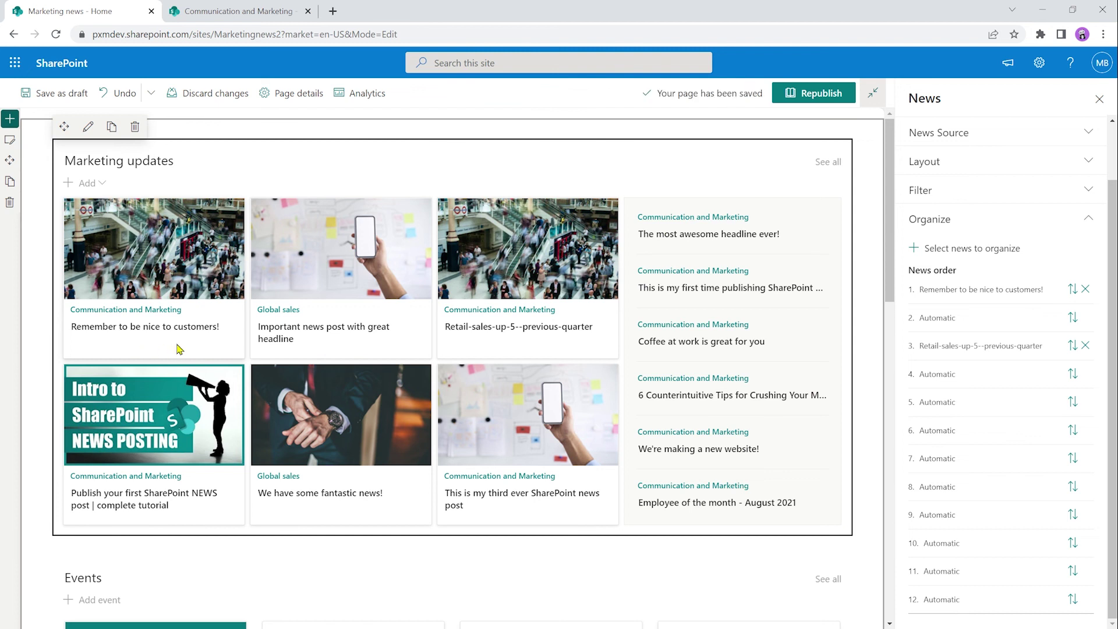
Move the Retail-sales post within News order, then unpin both posts so every slot is Automatic
drag(999, 348, 994, 323)
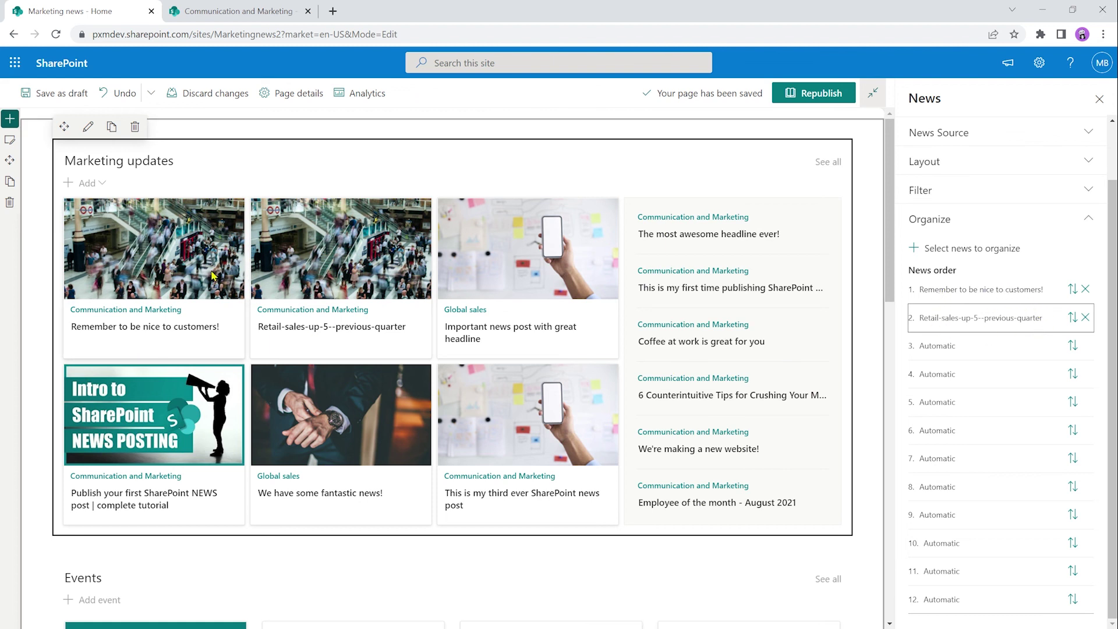
drag(980, 320, 951, 595)
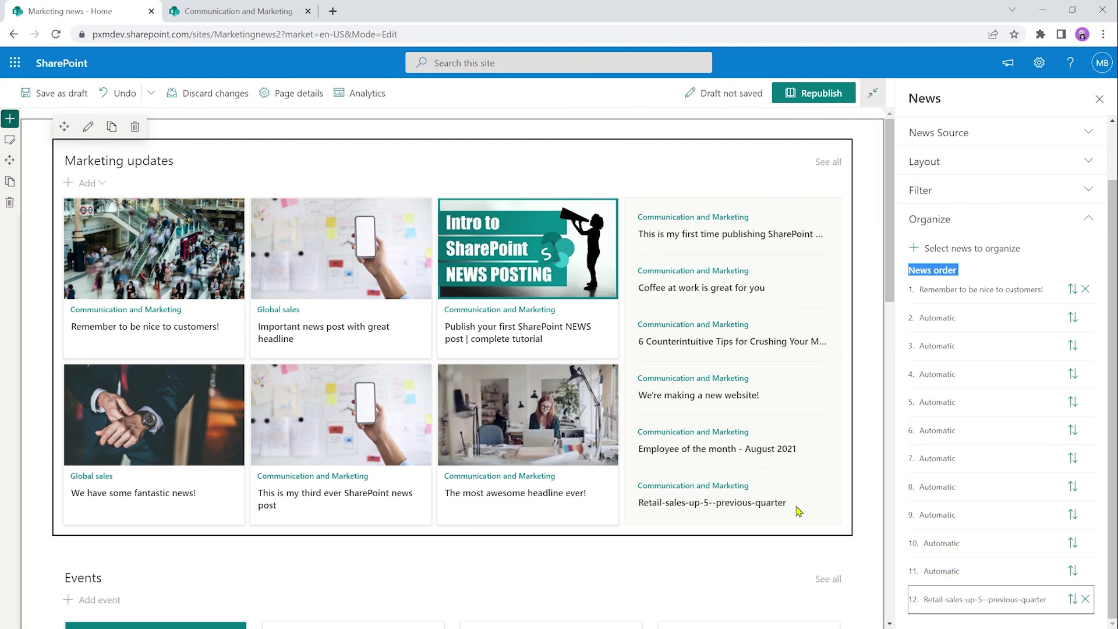
click(985, 264)
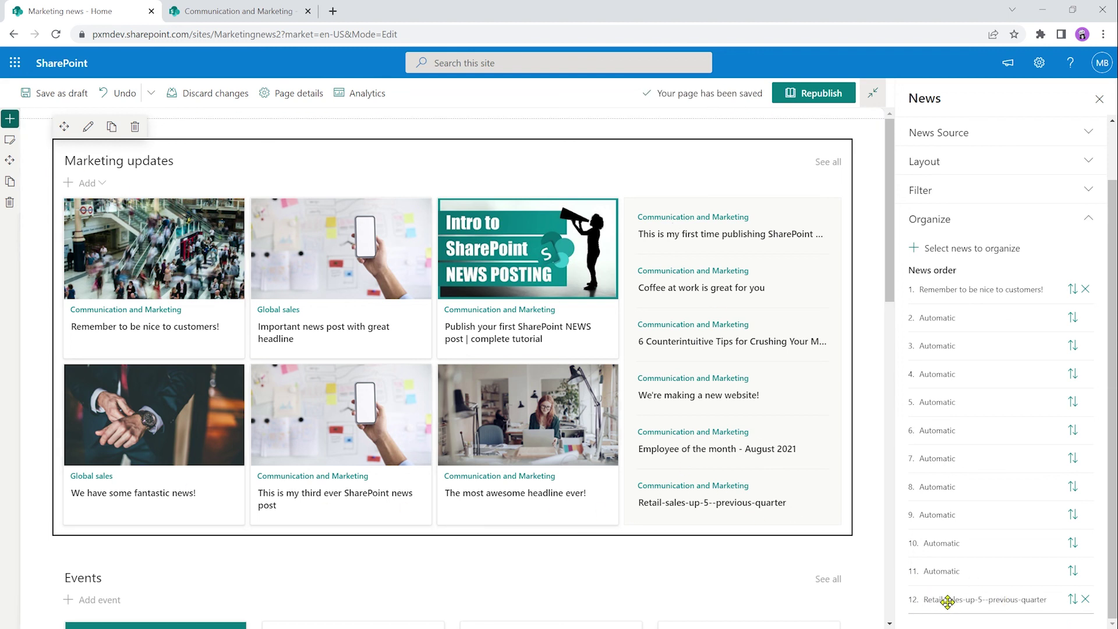
drag(952, 604, 953, 317)
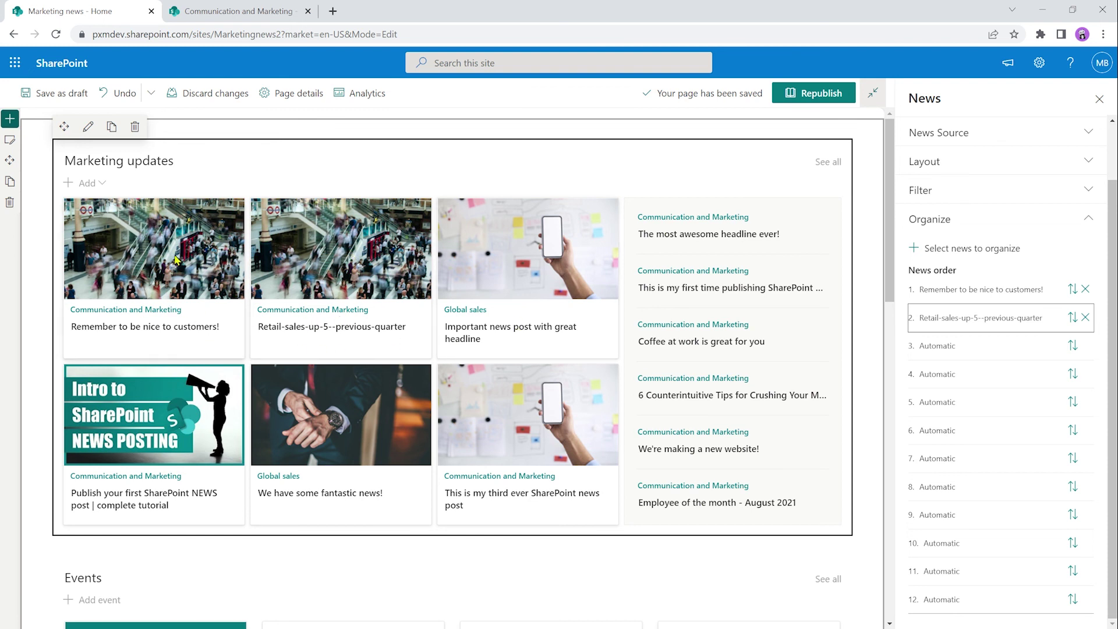
click(1085, 290)
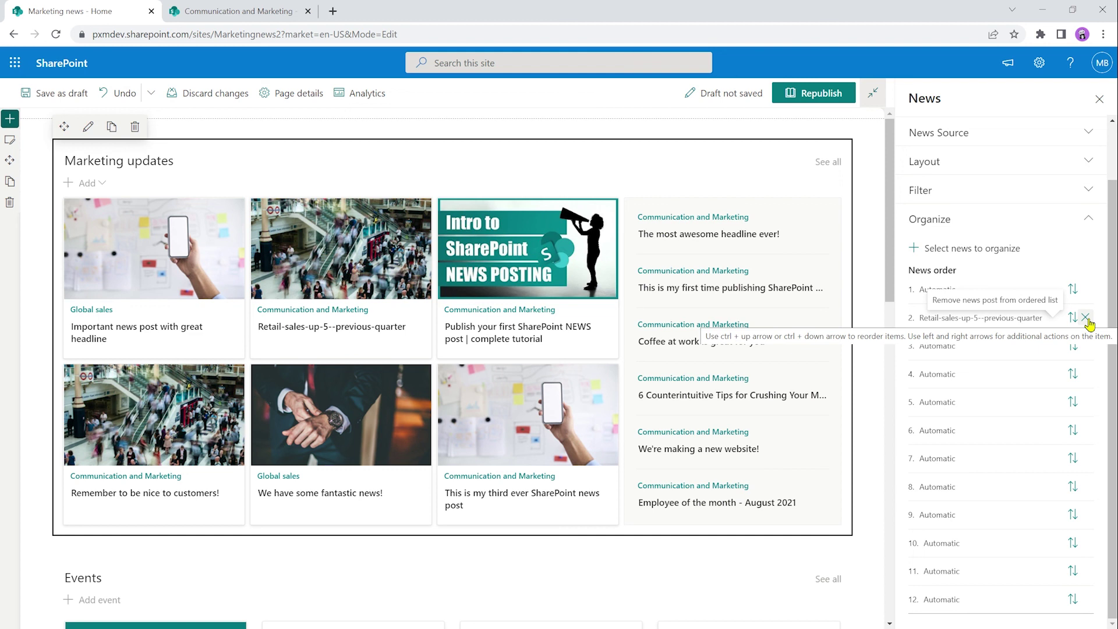
click(1087, 318)
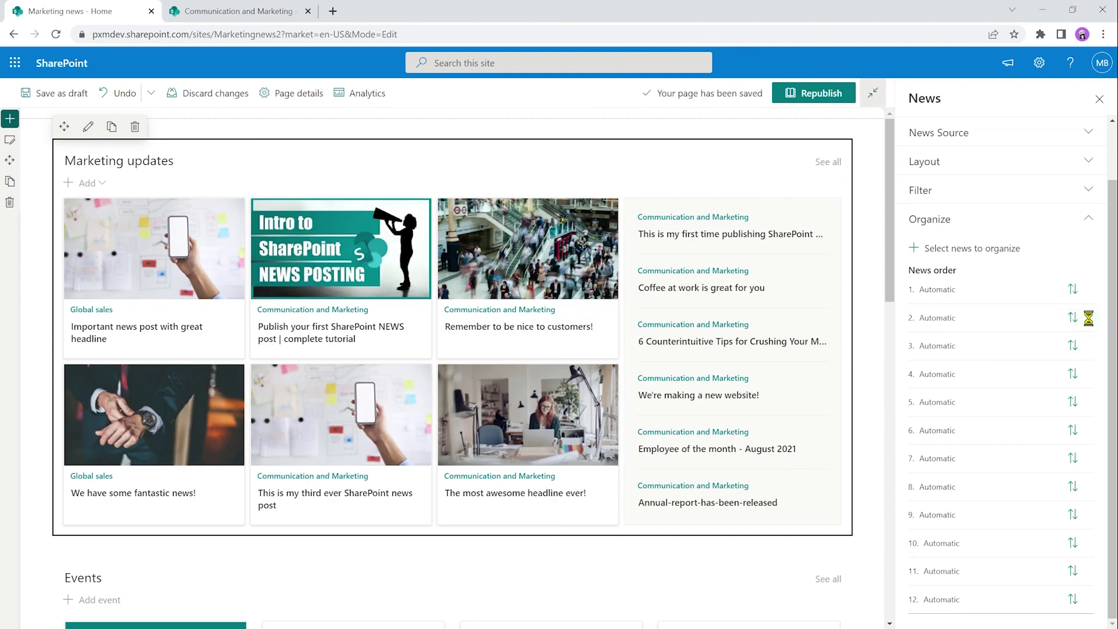